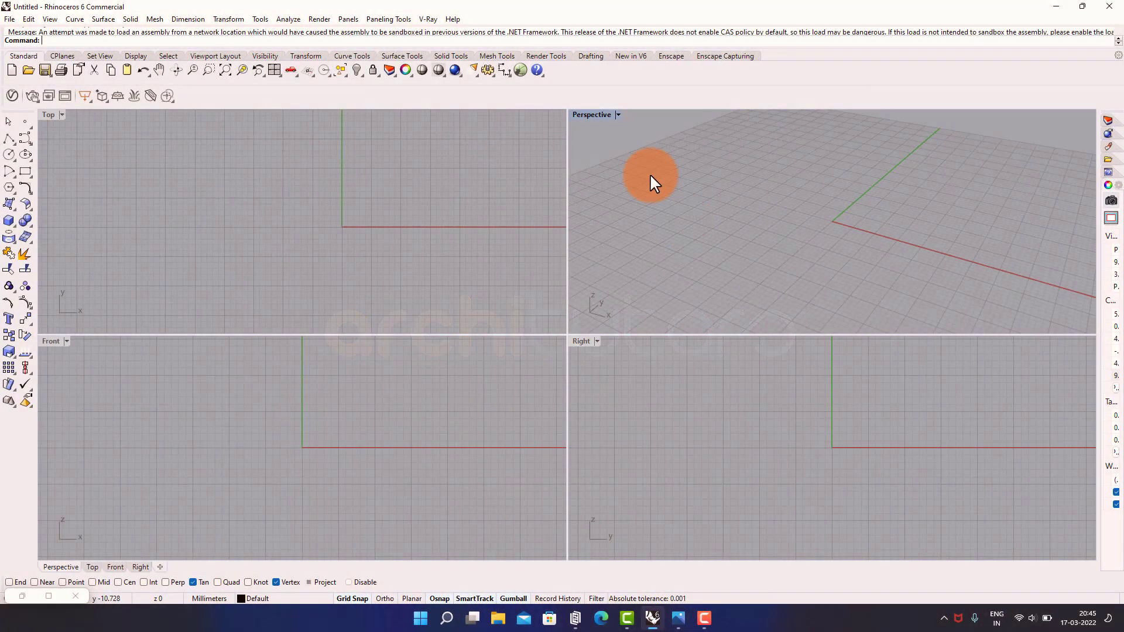
- Maximize the Perspective viewport and launch Grasshopper
double_click(583, 114)
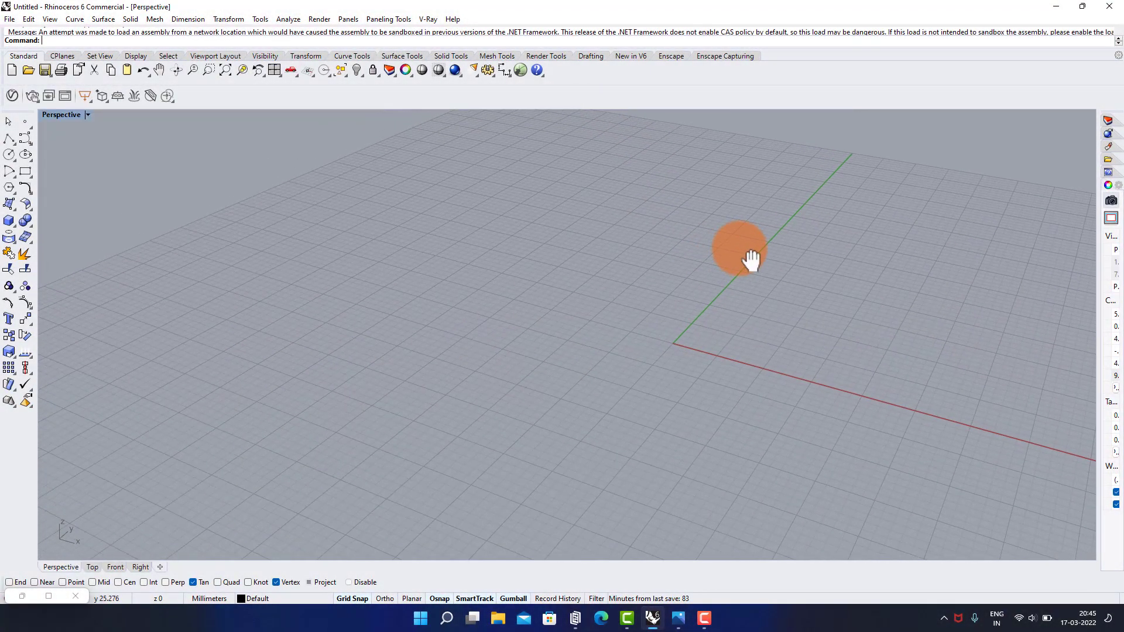
type("Gr")
key("Return")
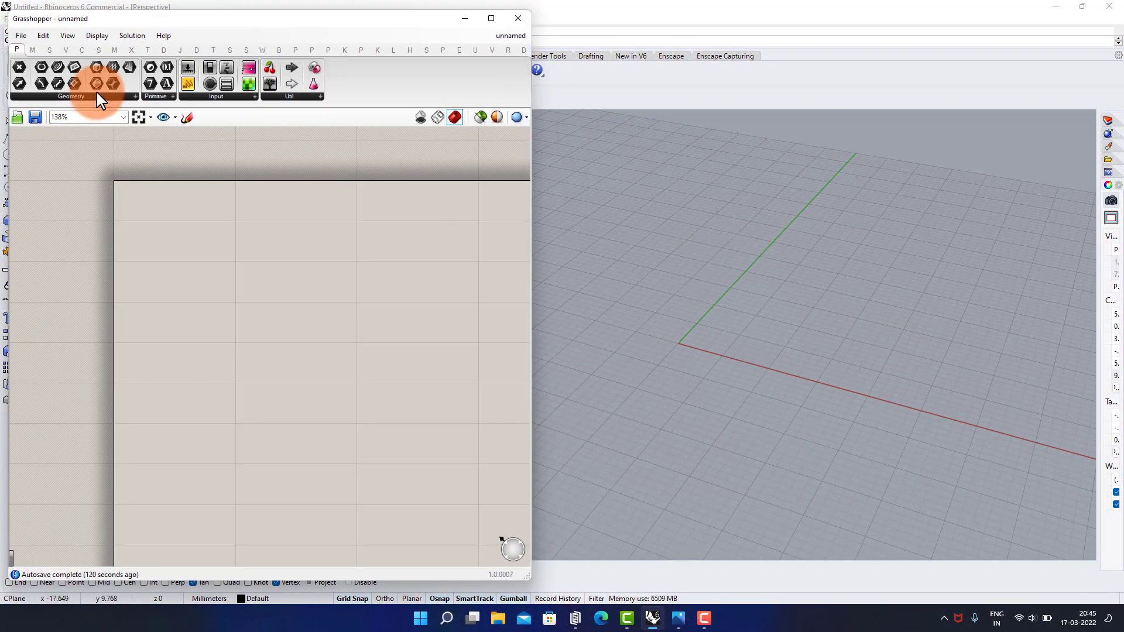
- Add a Plane Surface component near the upper corner of the empty Grasshopper canvas
right_click_drag(227, 262, 203, 250)
scroll(80, 151, "up", 5)
scroll(250, 245, "down", 1)
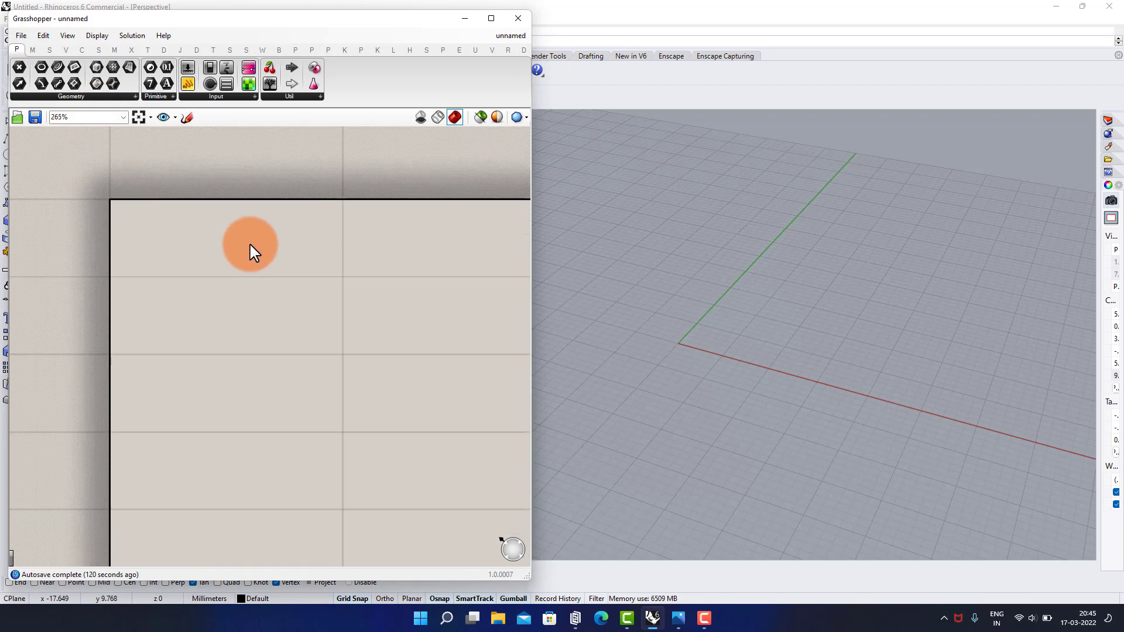
scroll(253, 252, "down", 1)
double_click(315, 276)
type("plane")
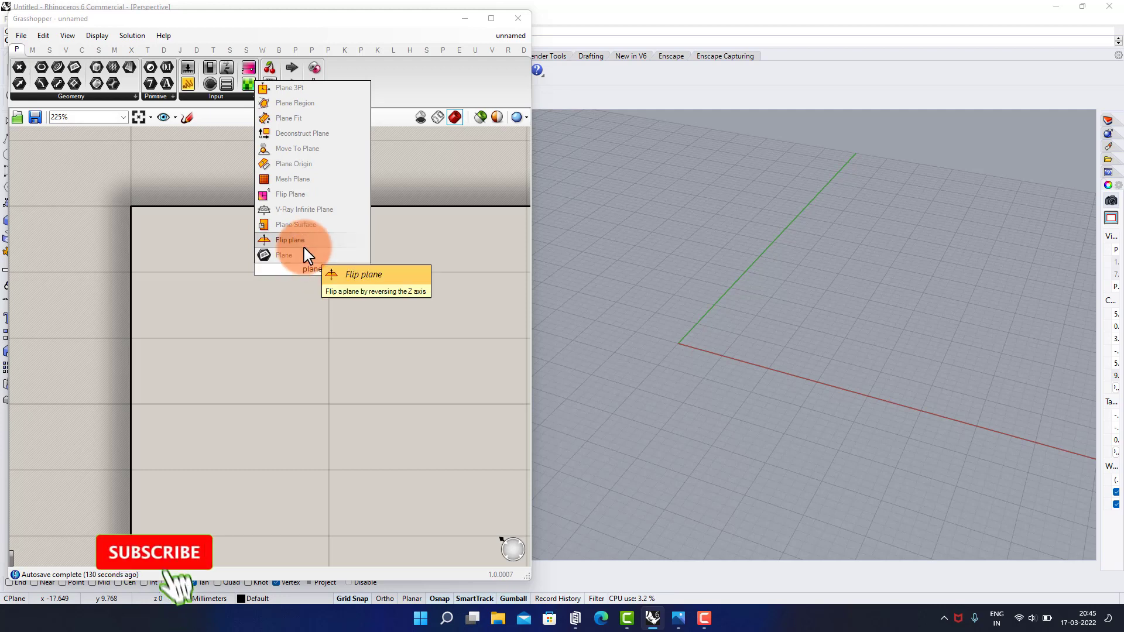
left_click(304, 228)
scroll(309, 281, "up", 1)
left_click_drag(309, 281, 376, 306)
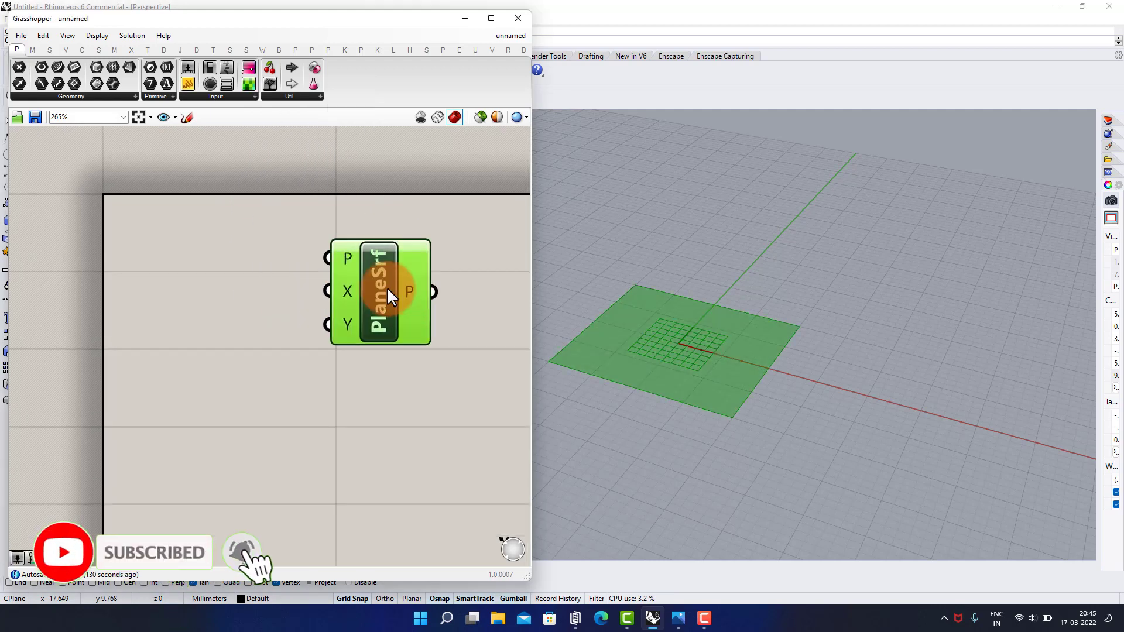
- Create a number slider with value 12 and wire it to the Plane Surface's X input
left_click(199, 296)
double_click(197, 297)
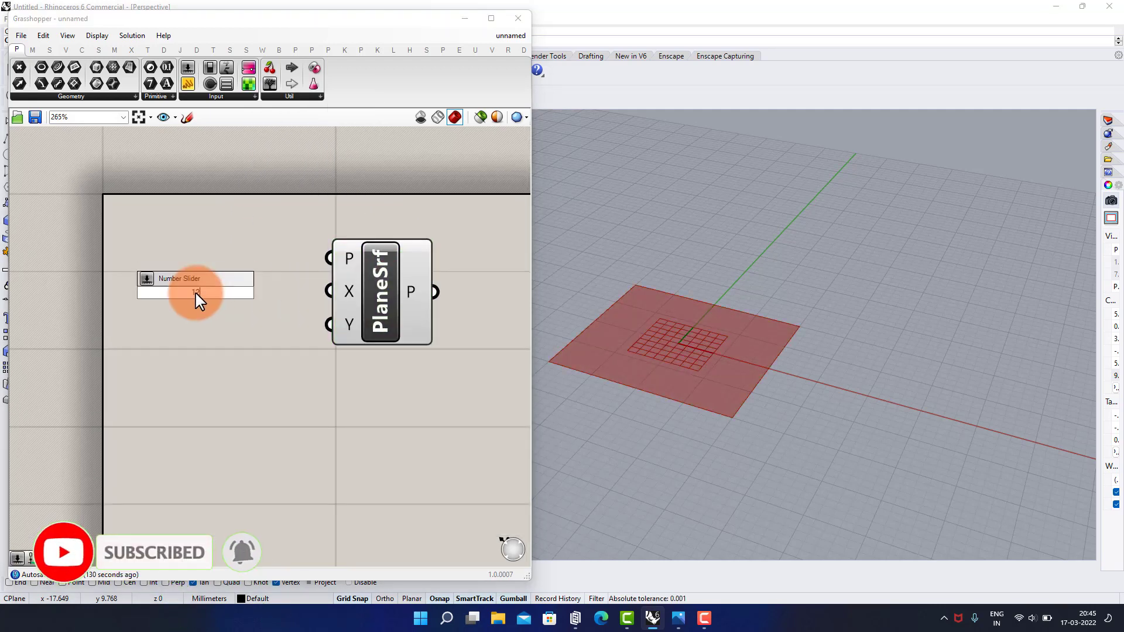
left_click_drag(218, 301, 331, 291)
- Duplicate the X size slider, wire the copy to the Plane Surface's Y input and set it to 8
key("ctrl+c")
key("ctrl+v")
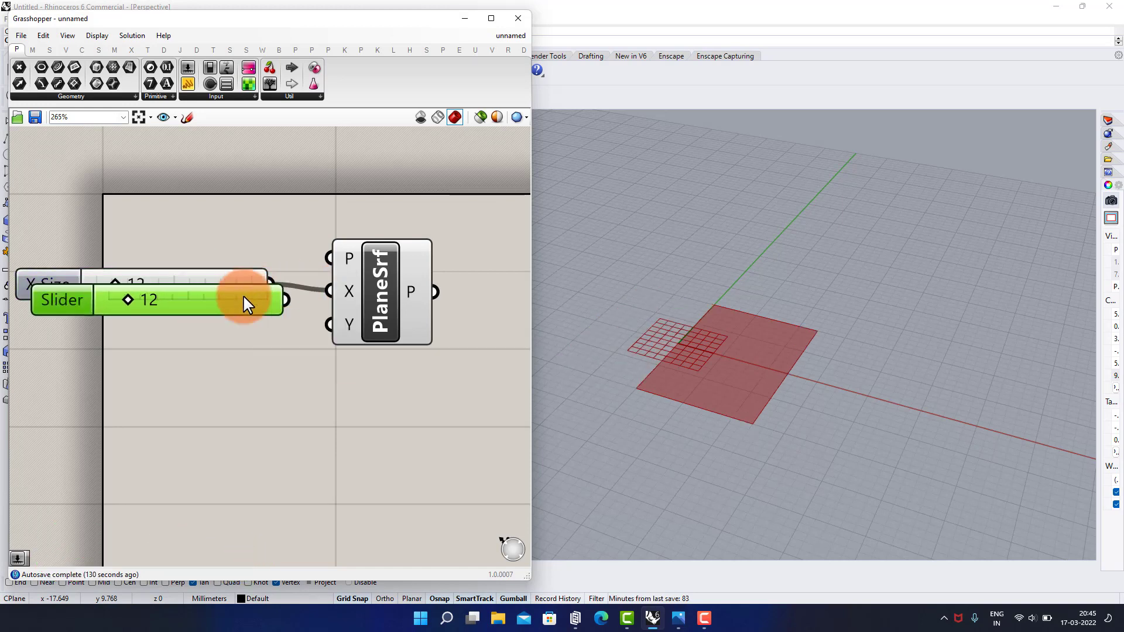
left_click_drag(244, 302, 329, 324, "alt")
scroll(120, 378, "up", 1)
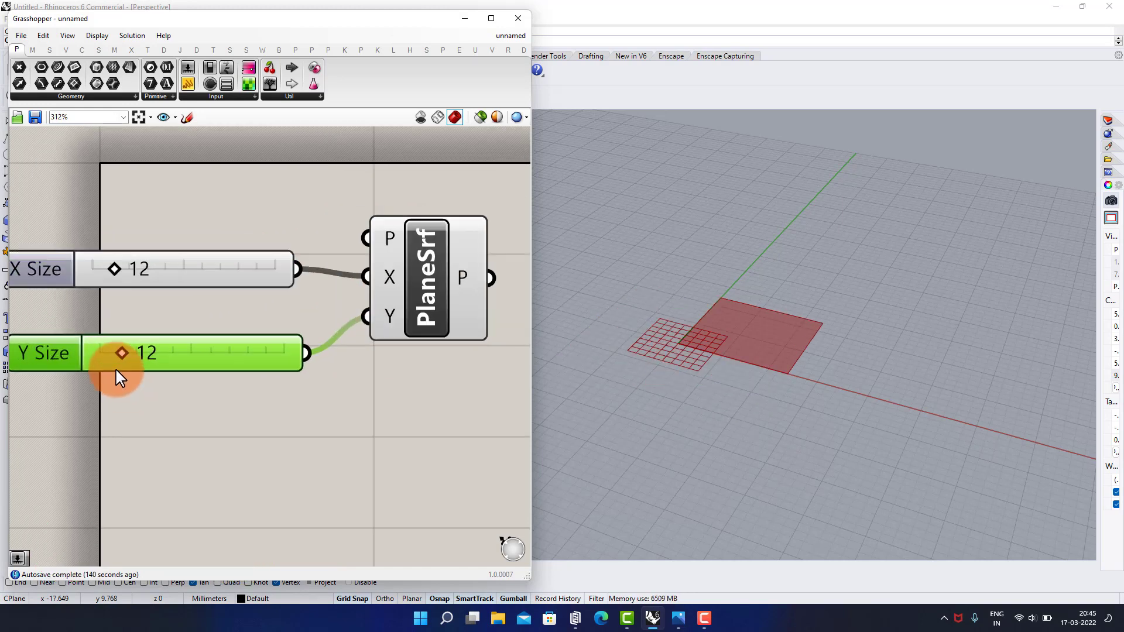
scroll(117, 355, "up", 2)
scroll(621, 335, "up", 3)
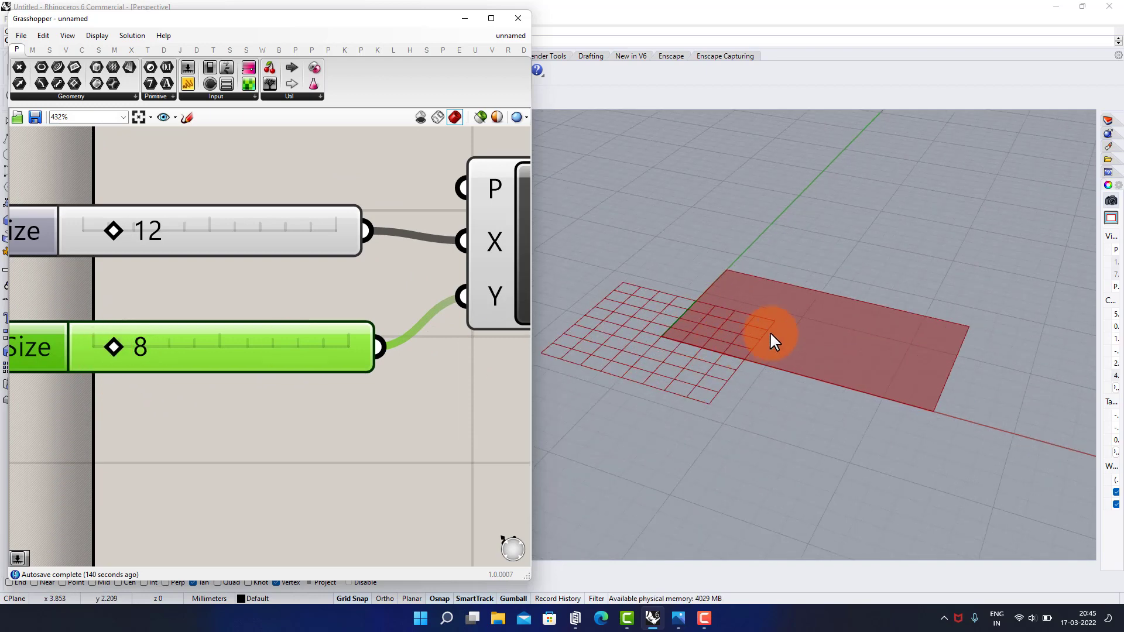
right_click_drag(773, 339, 709, 317)
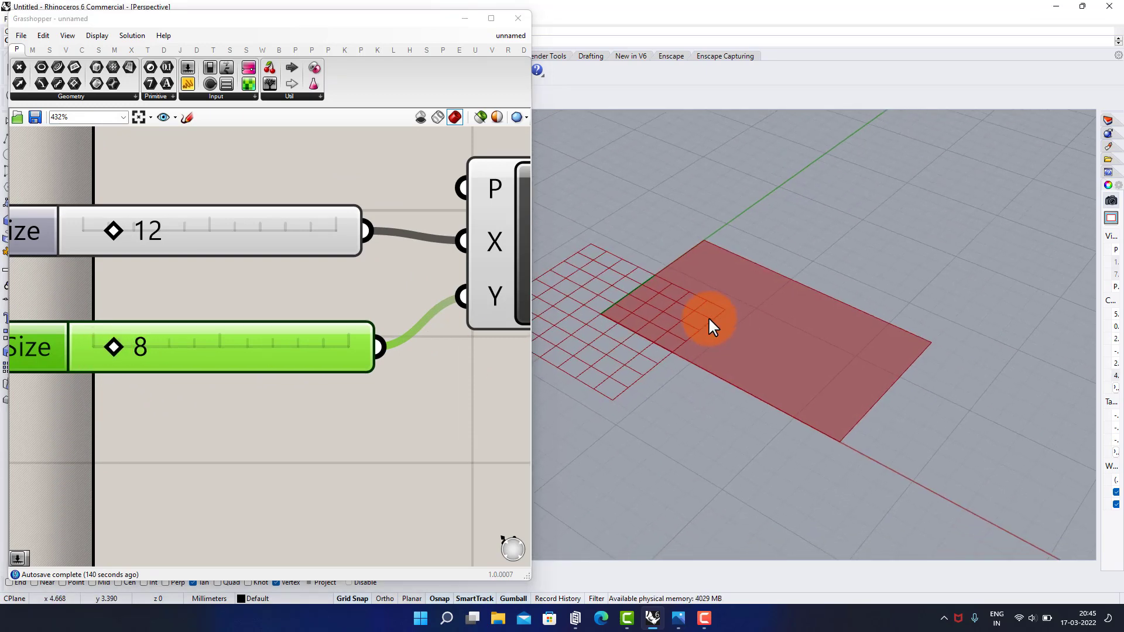
- Add an Image Sampler component beyond the Plane Surface and shrink its frame to leave room between them
scroll(328, 334, "down", 3)
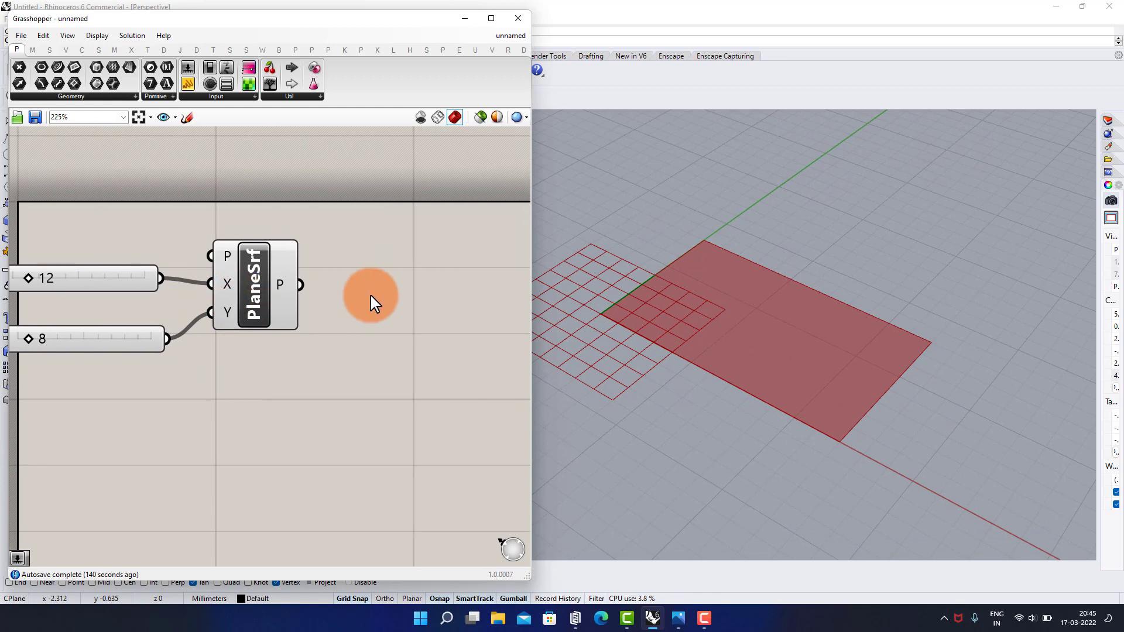
double_click(396, 292)
type("image")
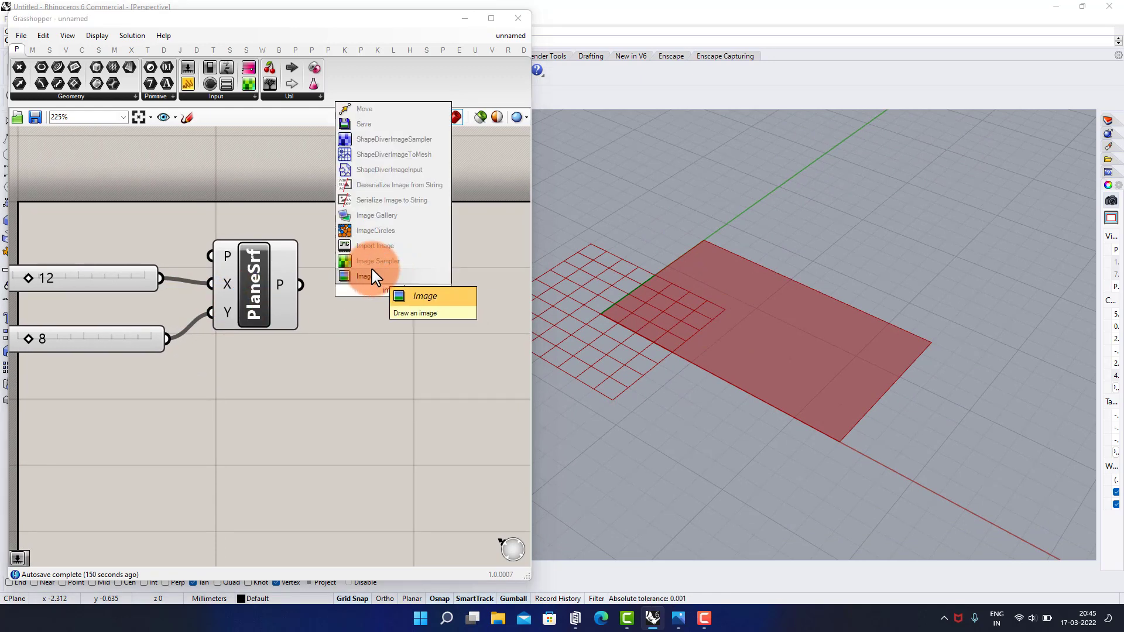
left_click(410, 261)
scroll(322, 276, "down", 2)
left_click_drag(298, 263, 386, 284)
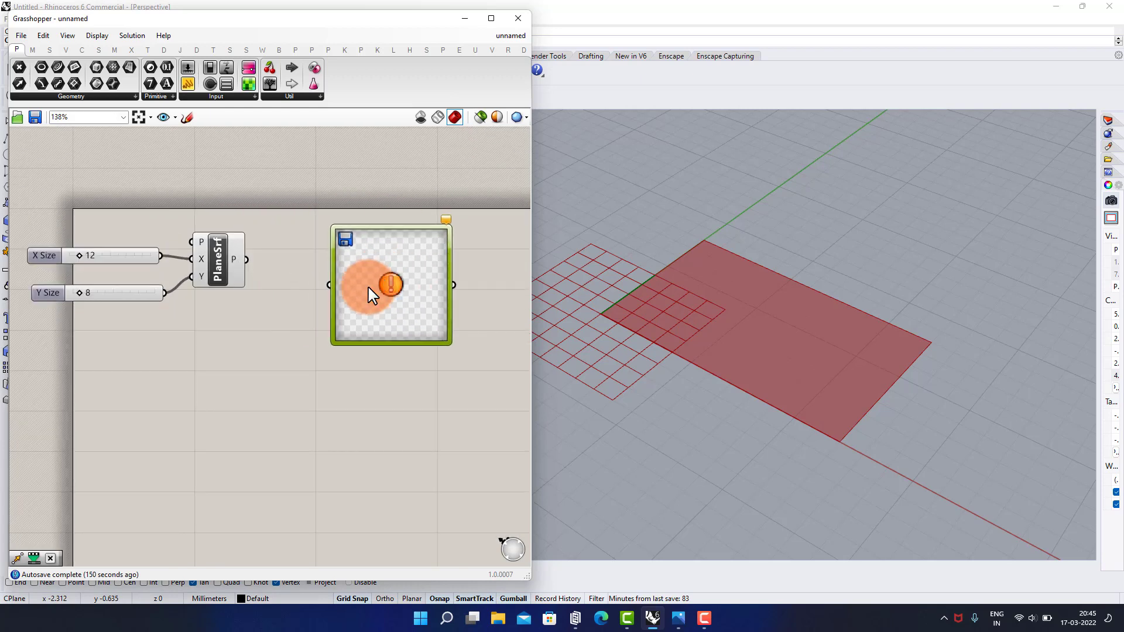
left_click(471, 443)
scroll(352, 258, "up", 3)
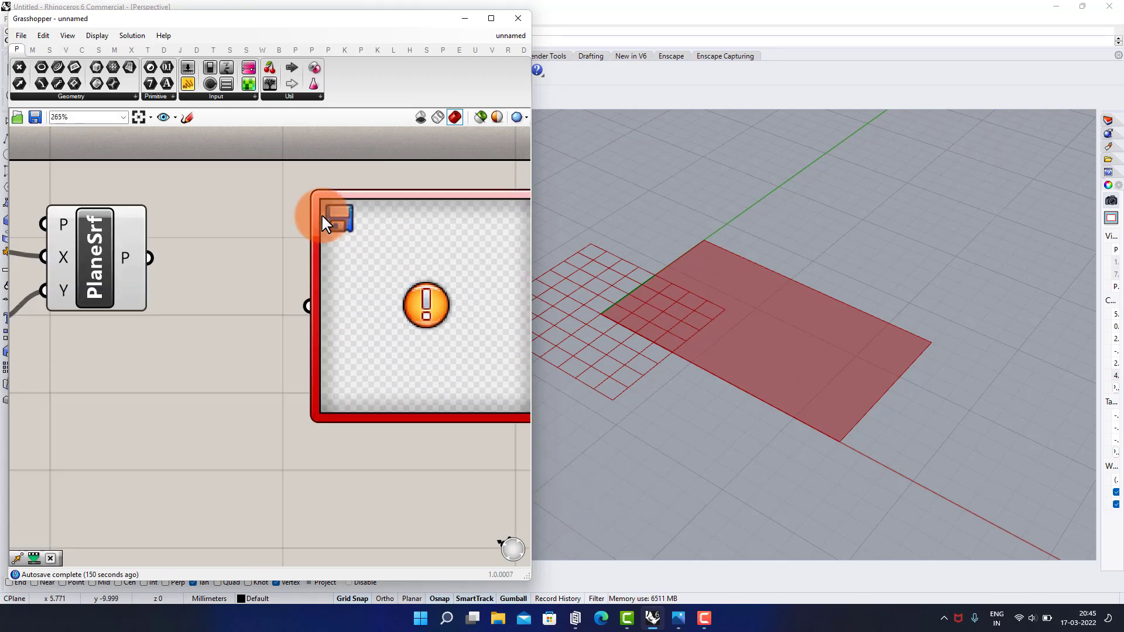
left_click_drag(316, 198, 451, 316)
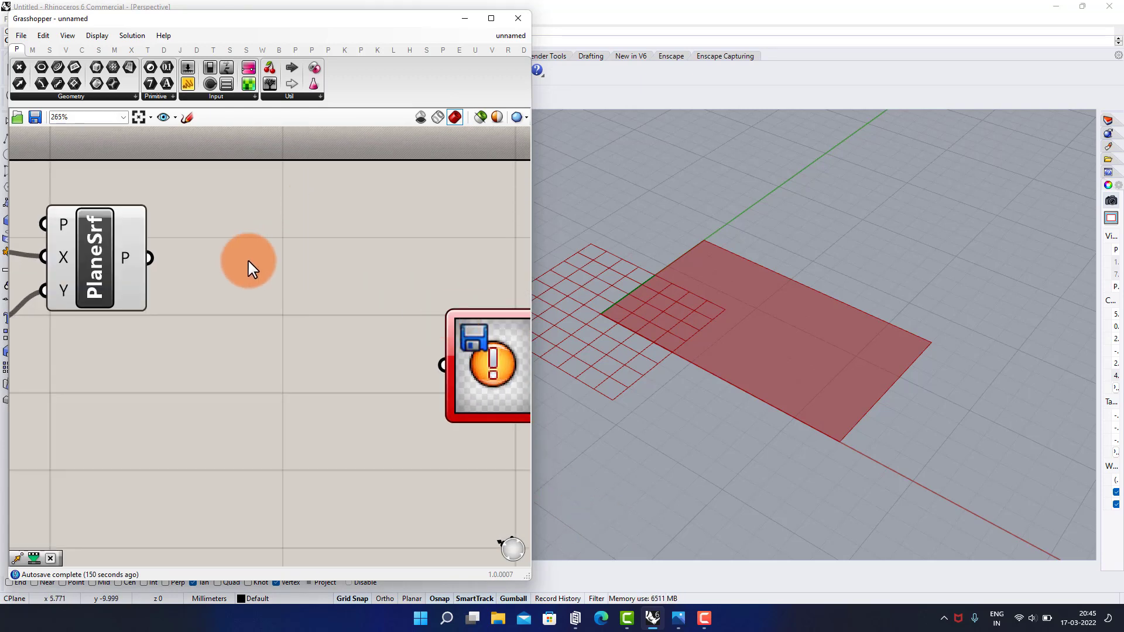
- Add a Divide Surface component and feed the Plane Surface output into its S input
double_click(249, 261)
type("di")
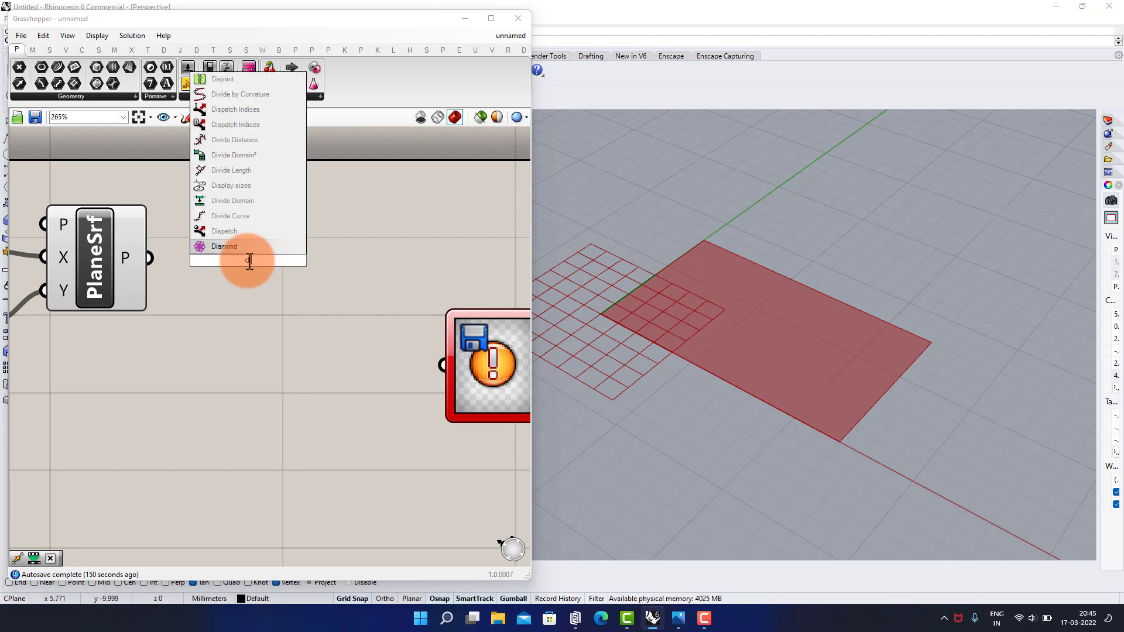
type("vide s")
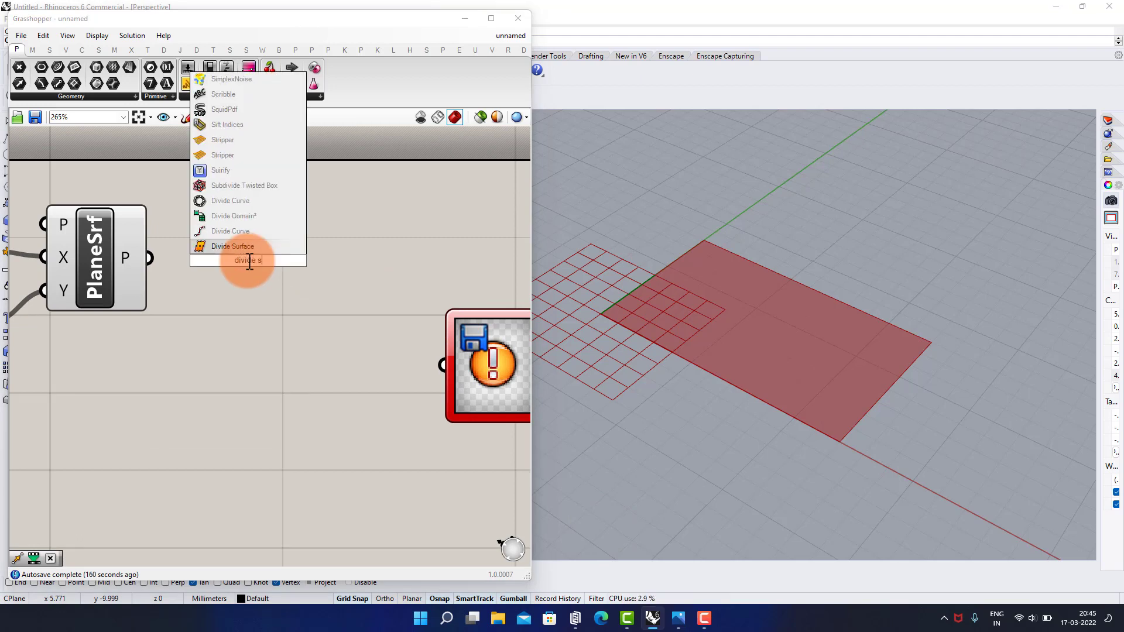
left_click(245, 248)
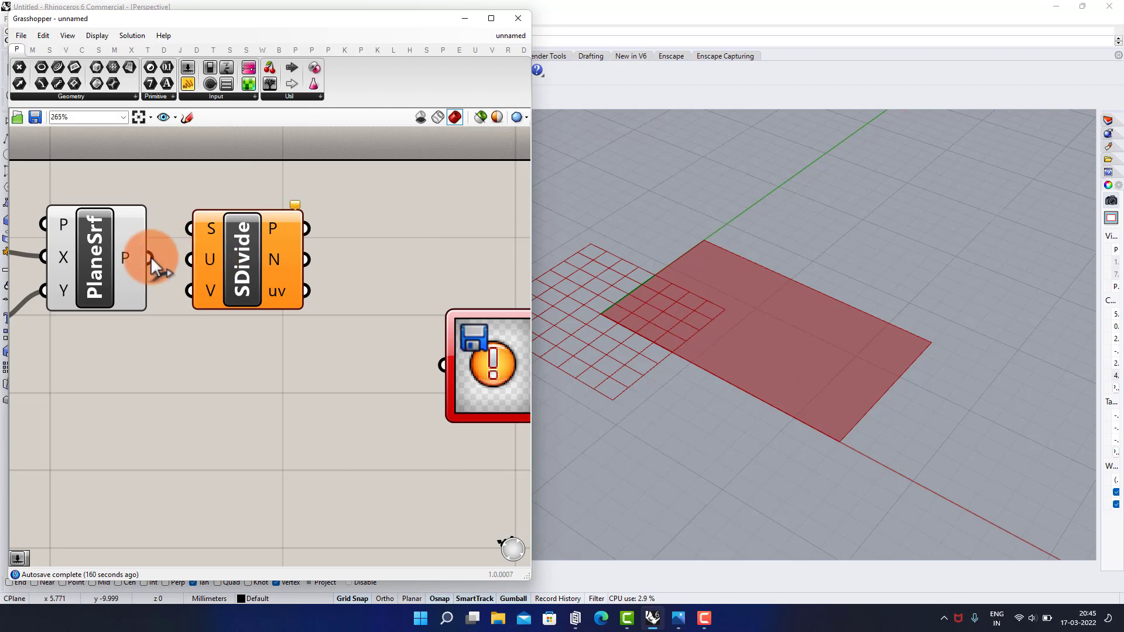
left_click_drag(150, 257, 189, 228)
left_click_drag(235, 272, 260, 319)
left_click(118, 418)
- Create a number slider with value 100 and wire it to both the U and V inputs of Divide Surface
right_click_drag(119, 399, 195, 378)
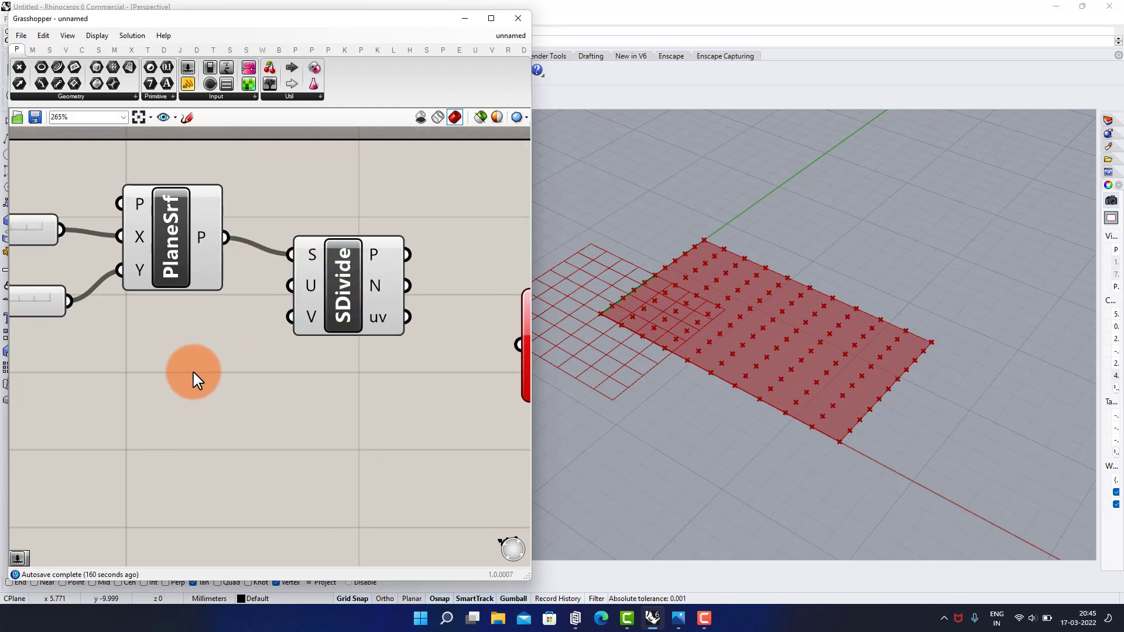
double_click(155, 376)
type("100")
key("Return")
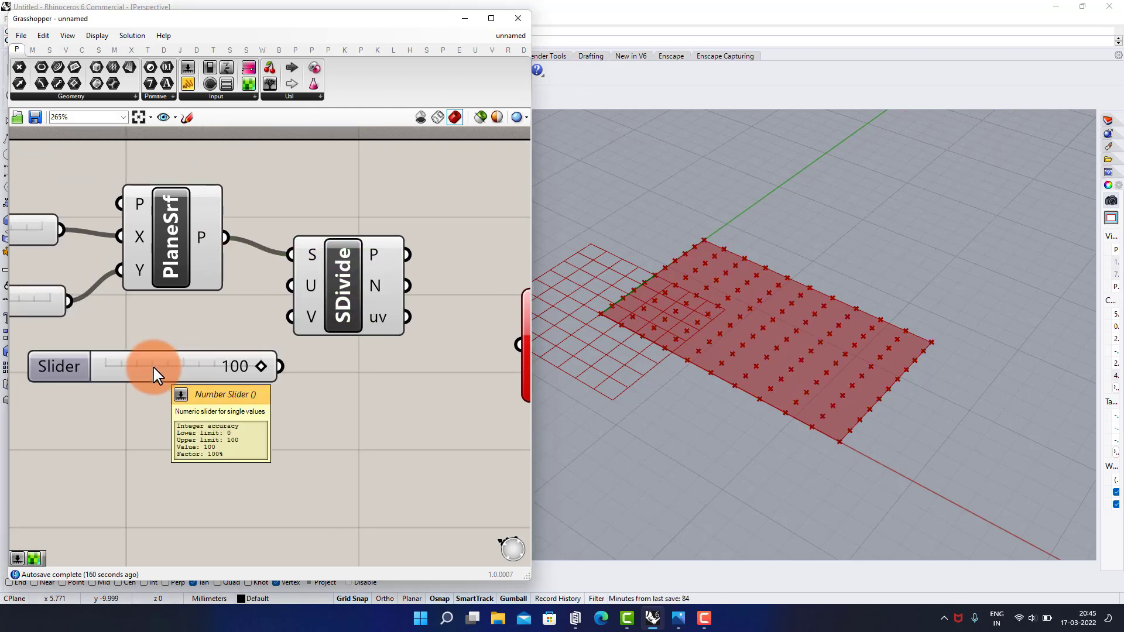
left_click_drag(267, 284, 291, 286)
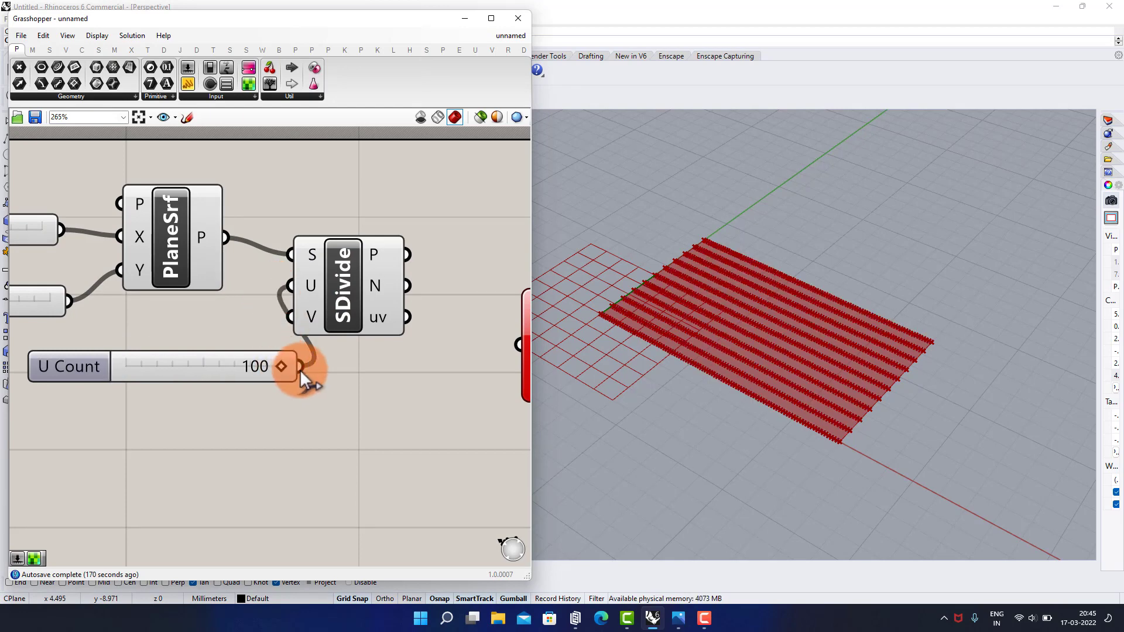
left_click_drag(300, 370, 291, 317)
left_click_drag(234, 363, 171, 375)
left_click(363, 404)
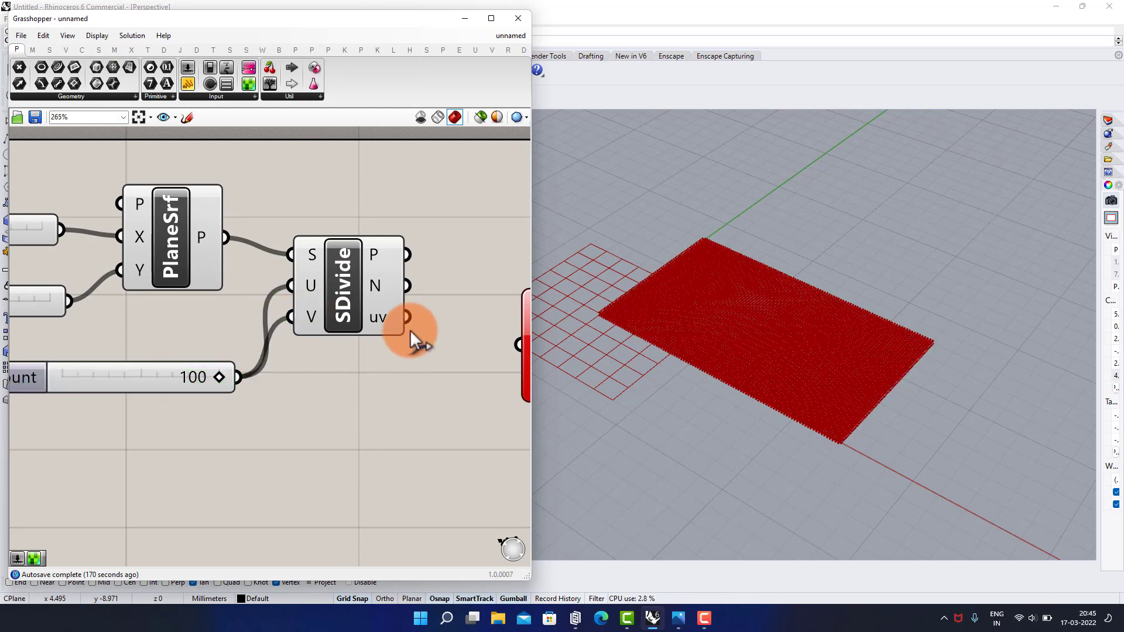
- Connect the Divide Surface points output to the Image Sampler, moving the sampler closer and enlarging its frame
right_click_drag(410, 329, 301, 326)
right_click_drag(372, 321, 319, 321)
scroll(247, 247, "up", 1)
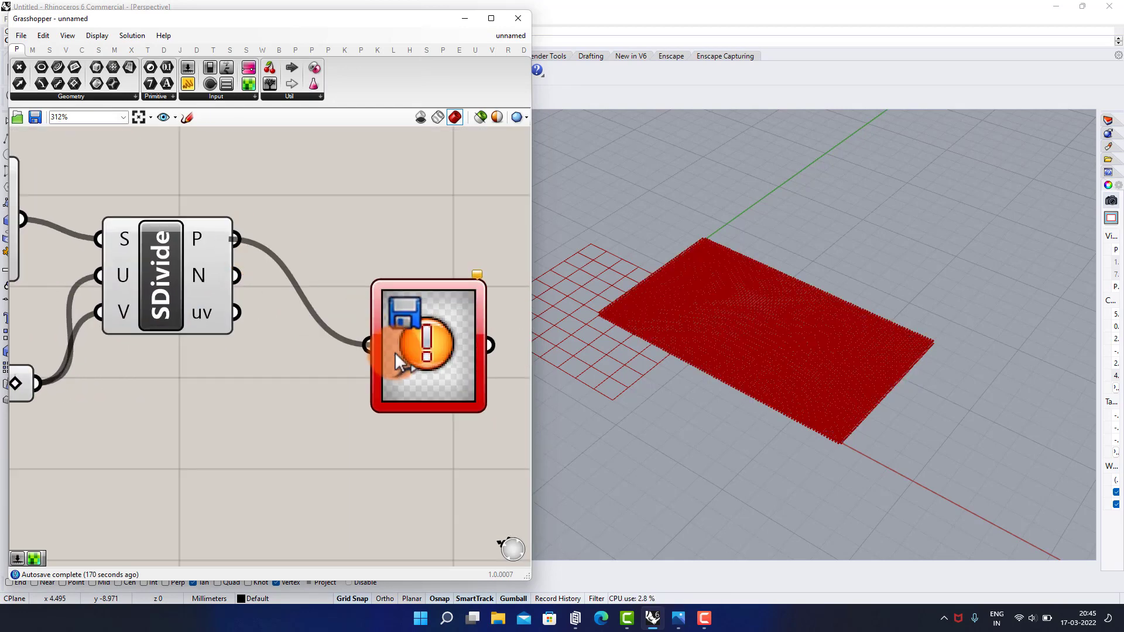
left_click_drag(395, 353, 367, 285)
scroll(367, 286, "down", 2)
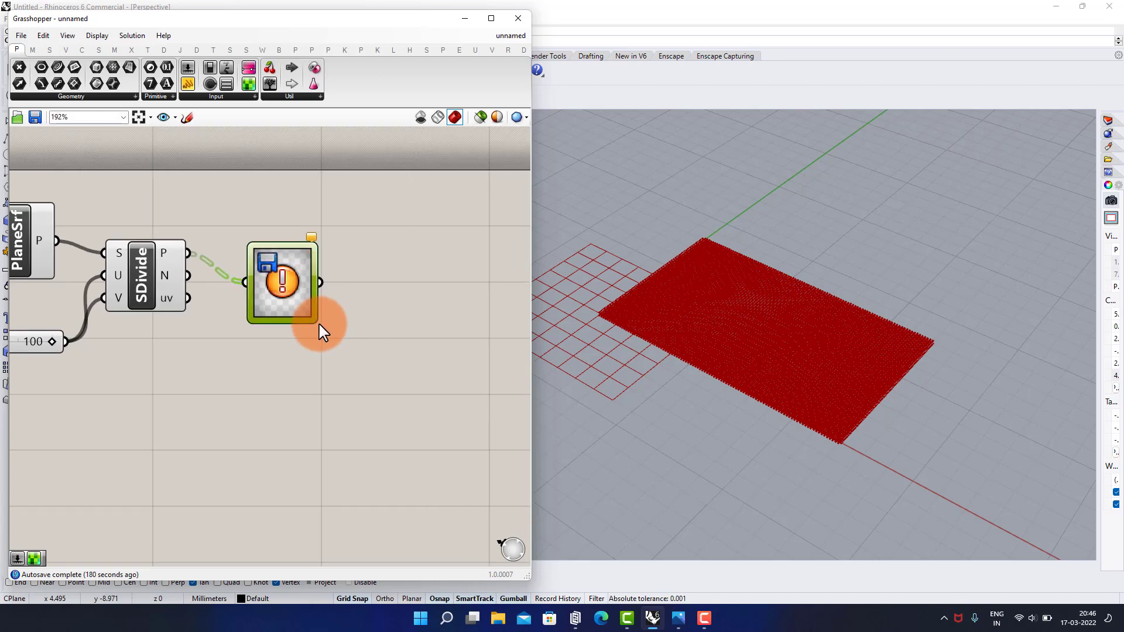
left_click_drag(311, 319, 404, 392)
scroll(326, 313, "up", 2)
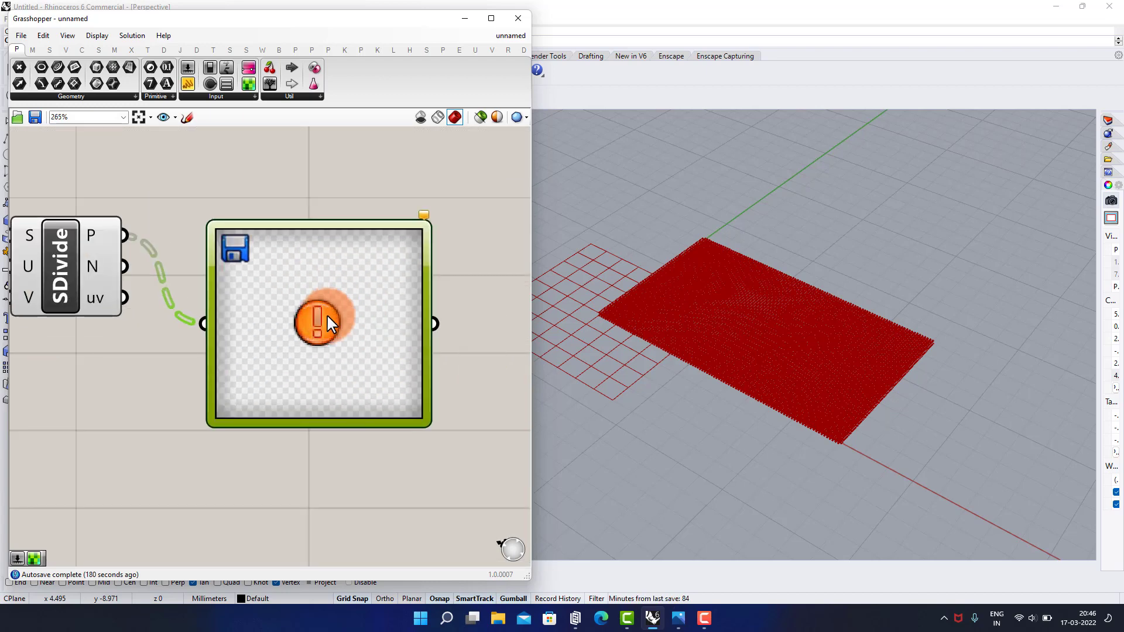
- Load the black-and-white tree PNG from the Downloads folder into the Image Sampler
double_click(329, 314)
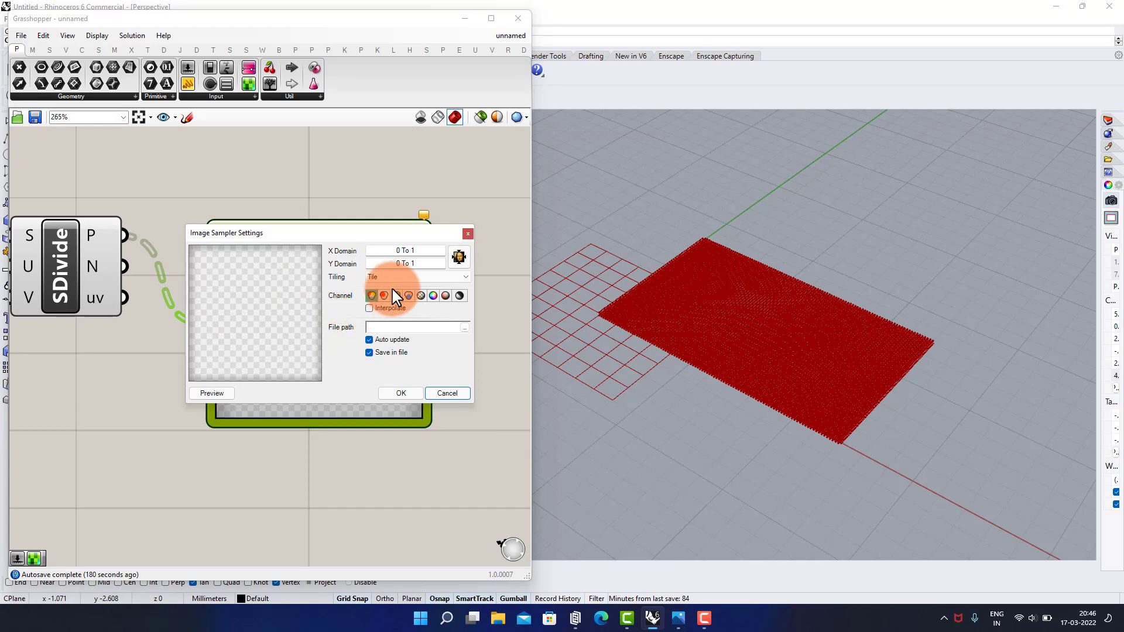
left_click(465, 327)
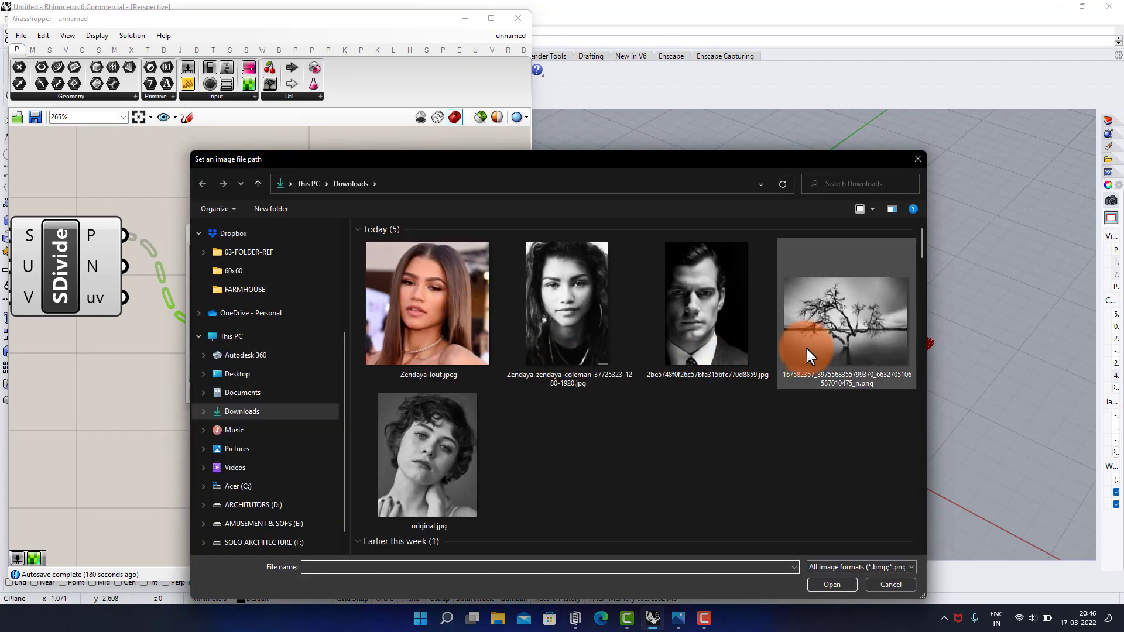
left_click(837, 342)
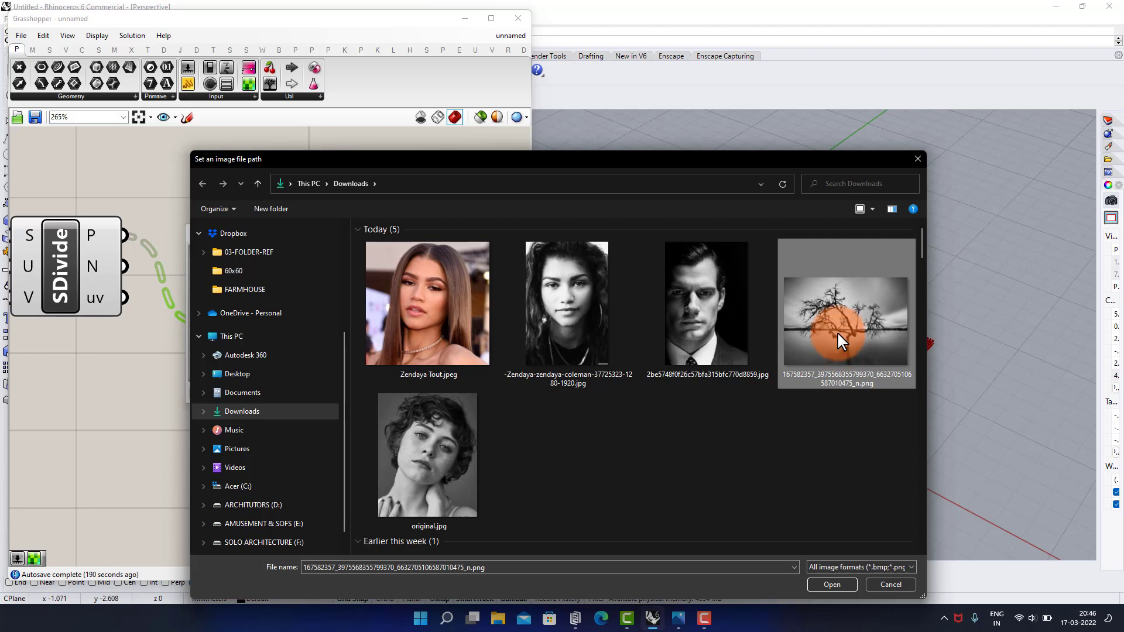
mouse_move(837, 332)
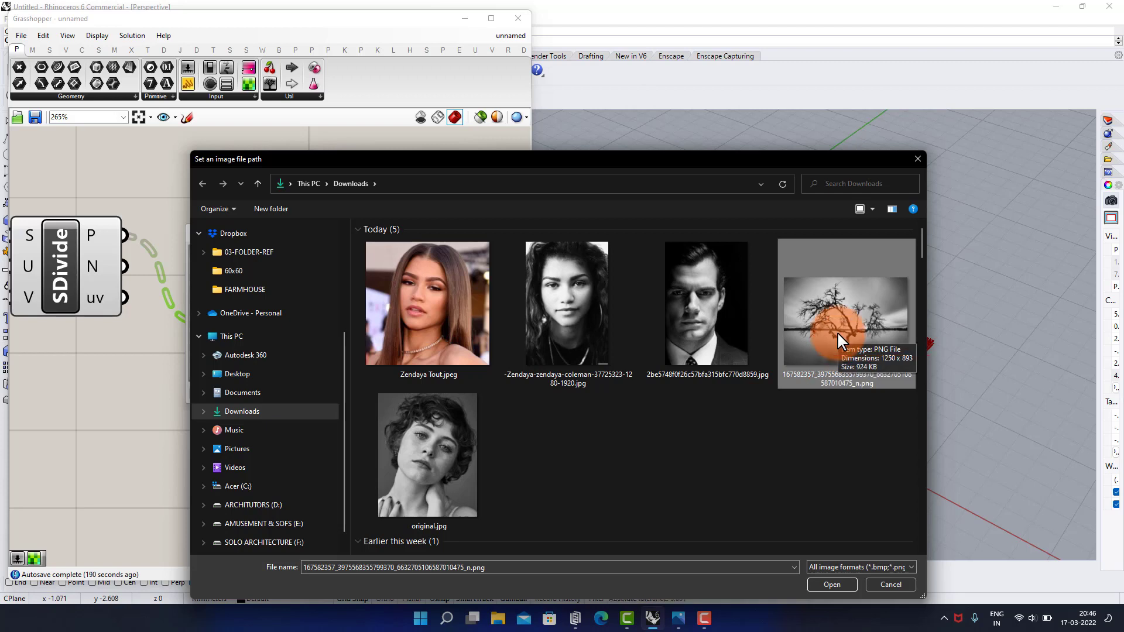
double_click(837, 332)
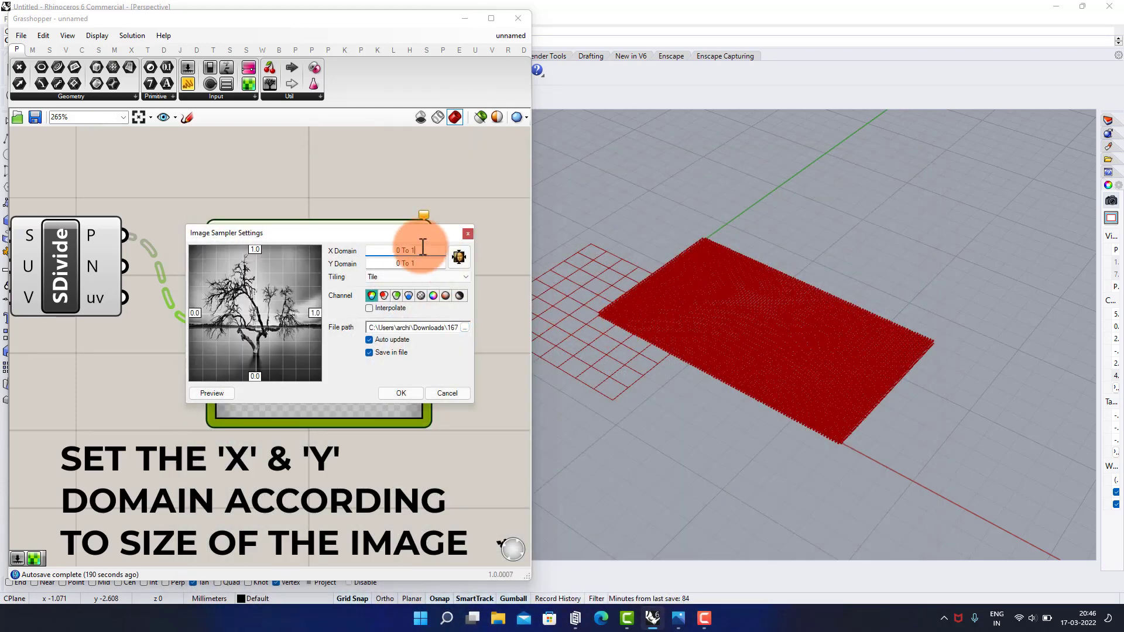
- Set the Image Sampler's X domain to 0 To 12 and Y domain to 0 To 8, and apply the settings
type("2")
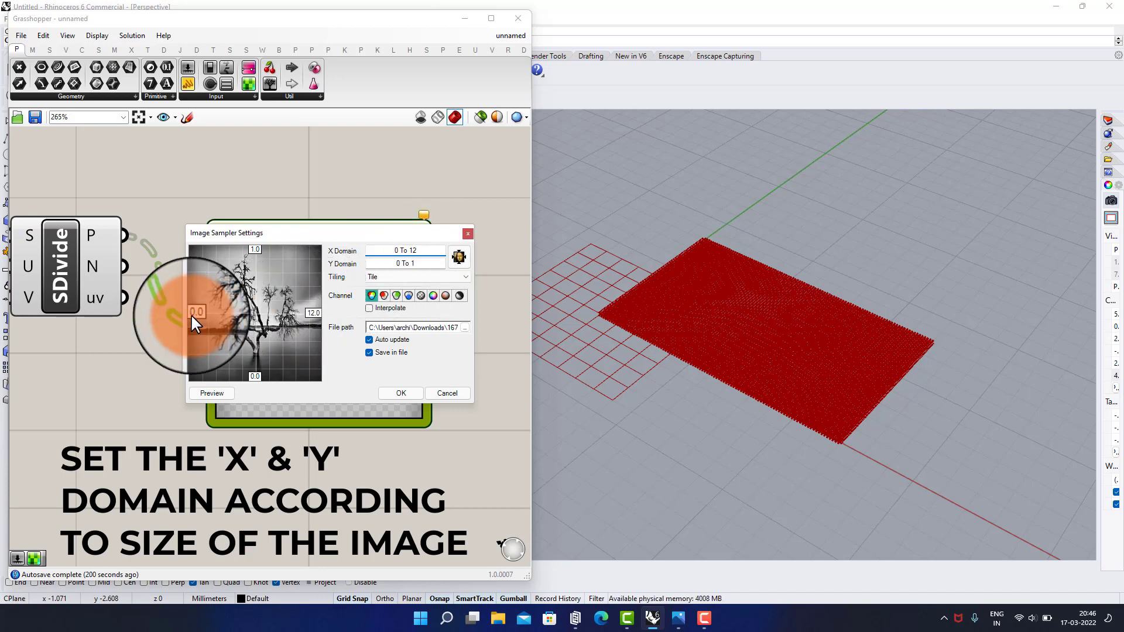
left_click(419, 264)
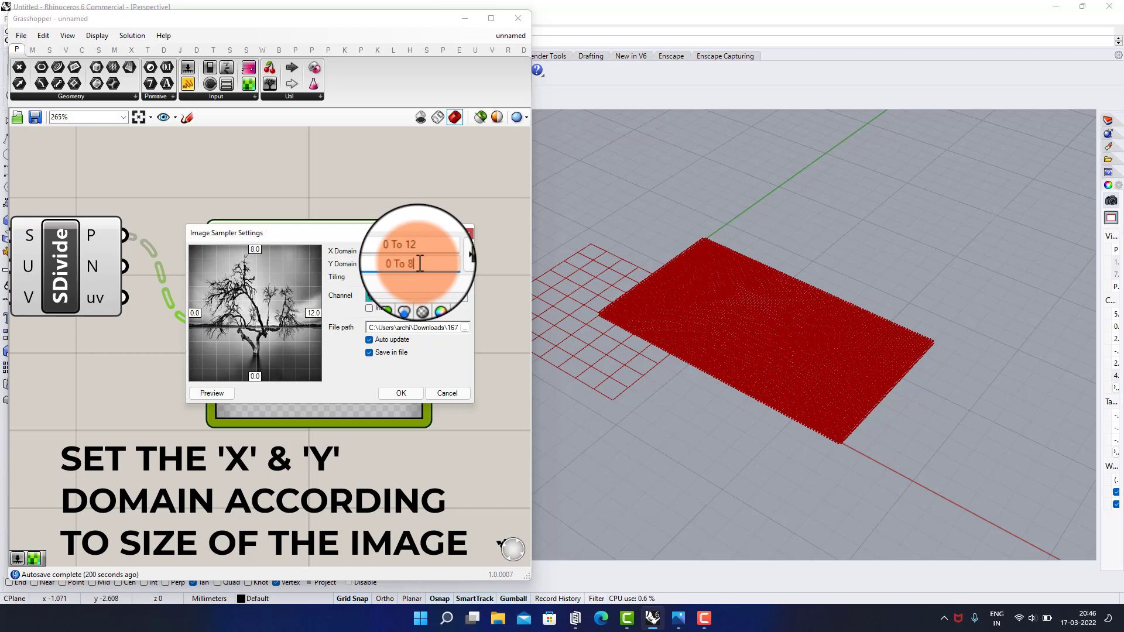
type("8")
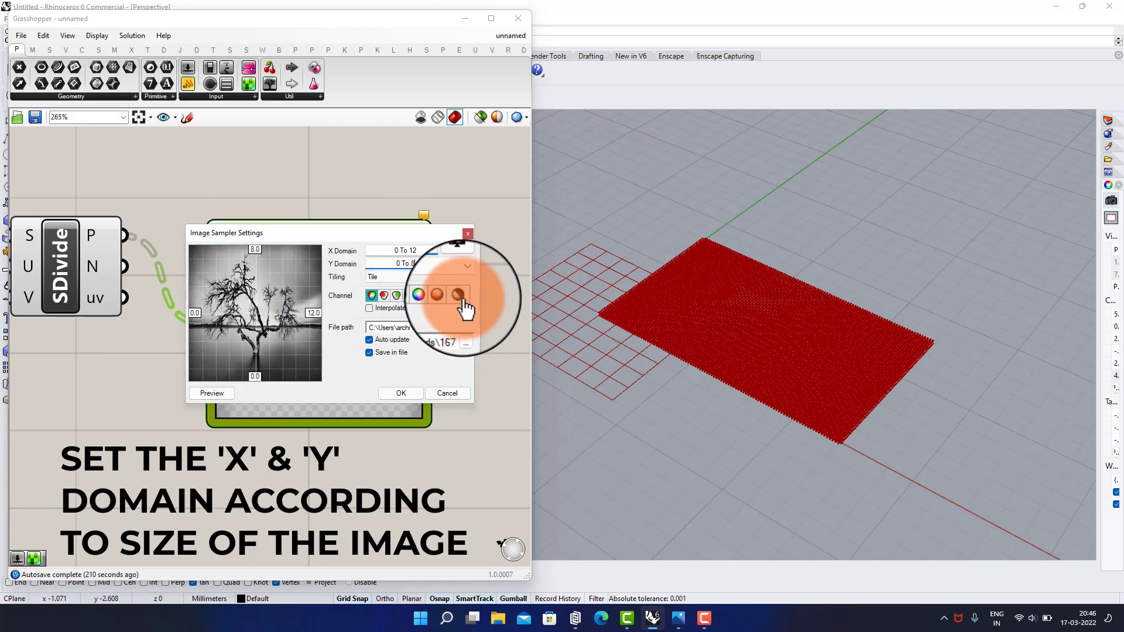
left_click(399, 393)
- Add a Circle component and connect the Divide Surface points output to its P input
scroll(313, 306, "down", 2)
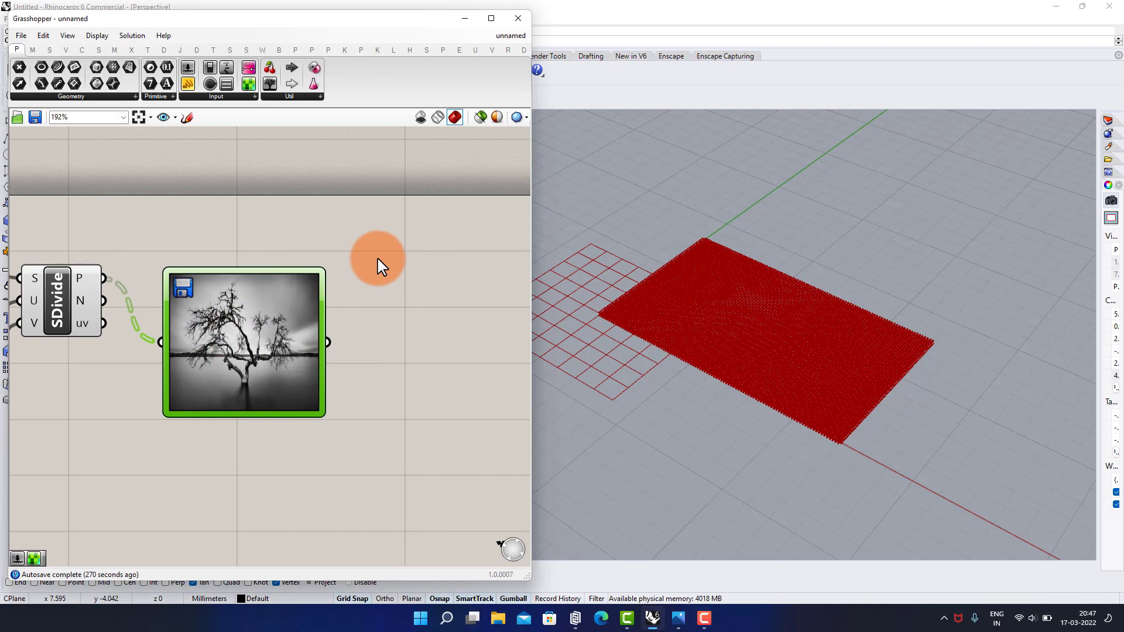
double_click(377, 259)
type("cir")
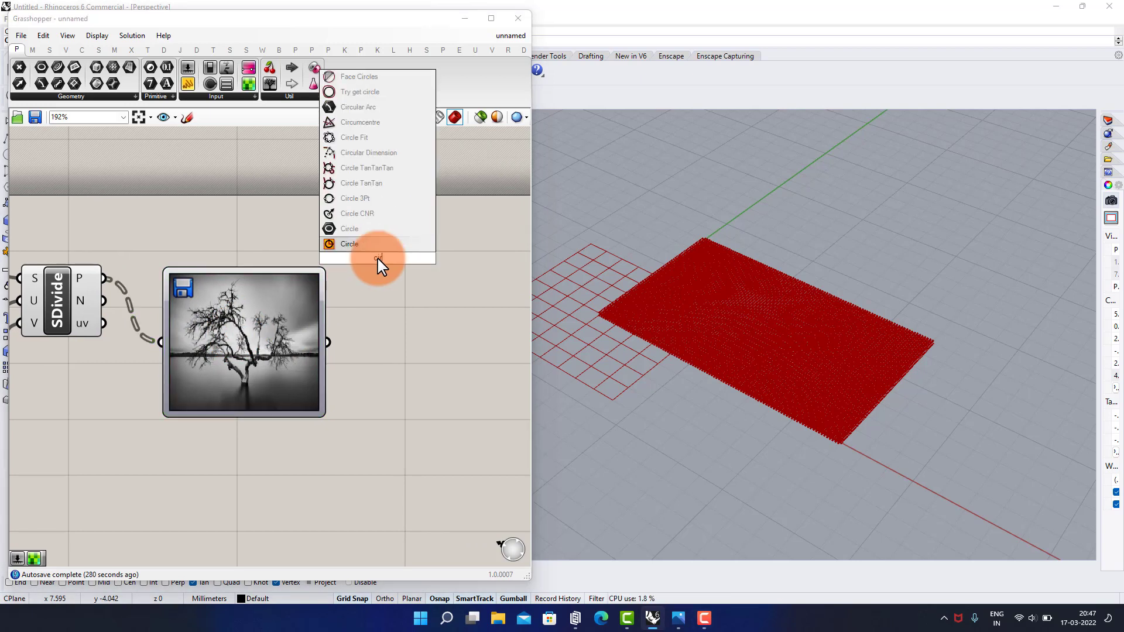
left_click(339, 243)
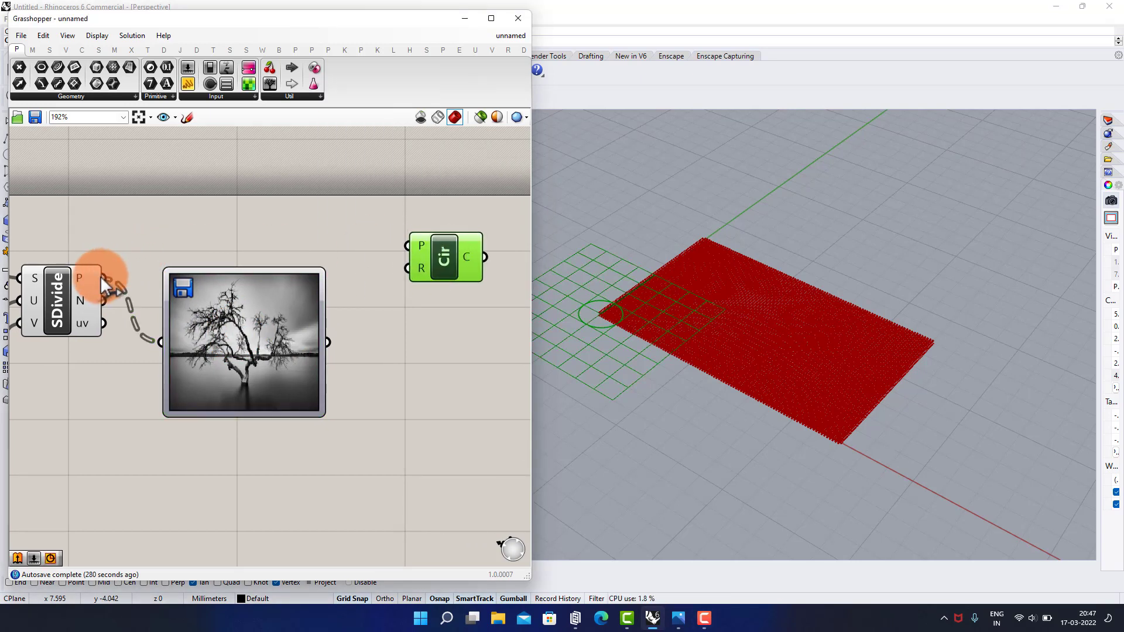
right_click_drag(415, 262, 303, 273)
scroll(304, 273, "down", 1)
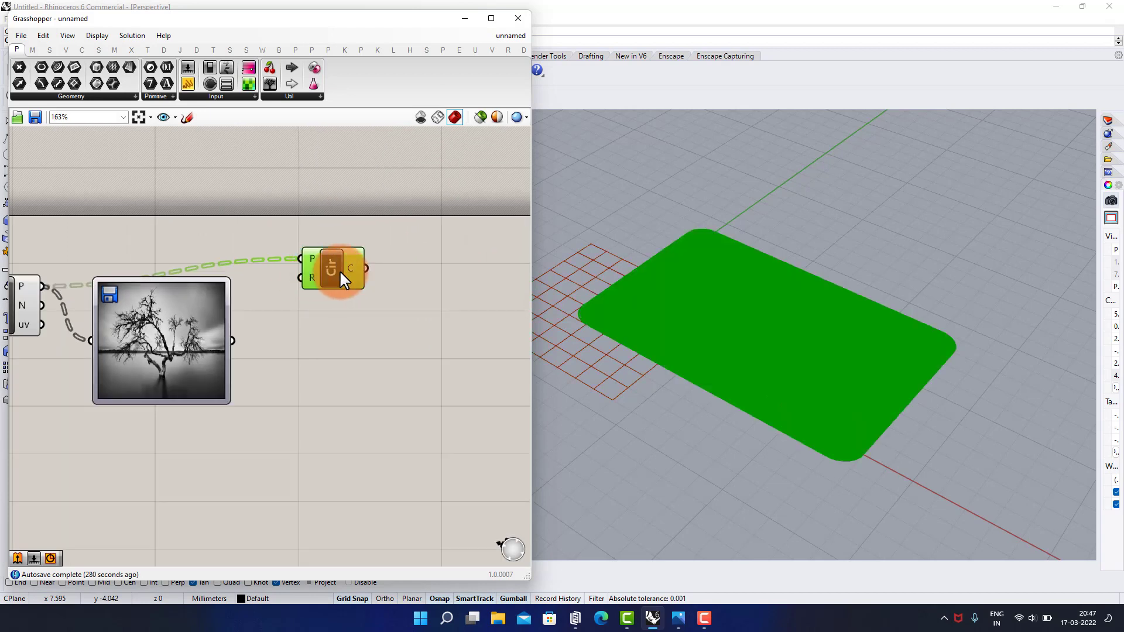
- Move the Circle component away from the Image Sampler, shift the sampler below the points wire and shrink its frame
left_click_drag(341, 270, 461, 266)
left_click_drag(176, 329, 176, 375)
scroll(398, 304, "up", 2)
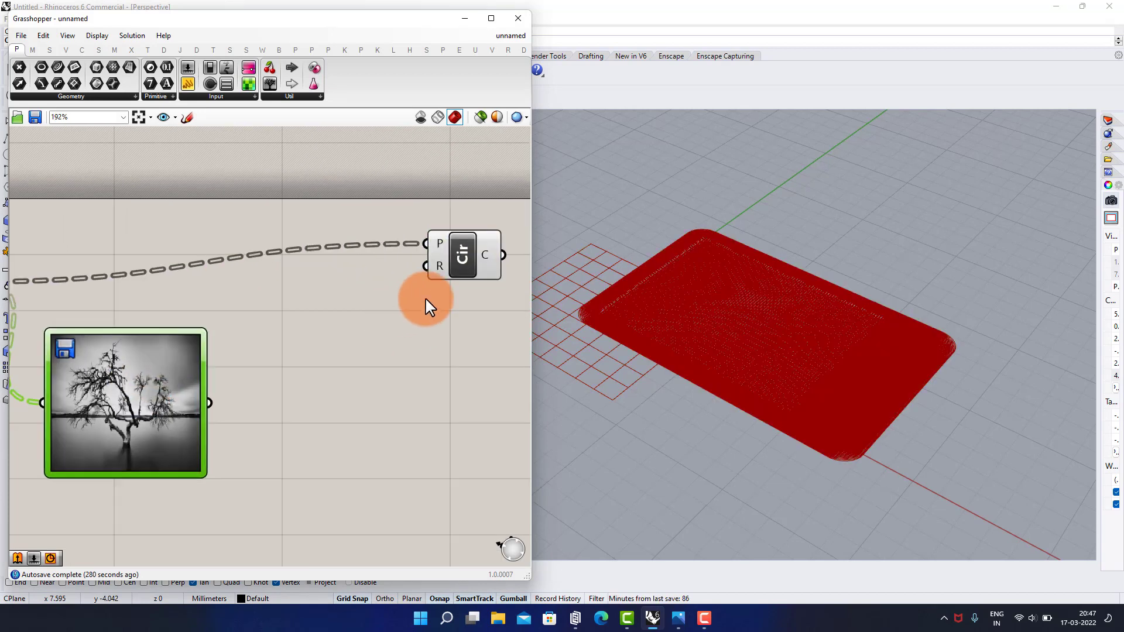
left_click_drag(202, 474, 181, 450)
left_click(403, 334)
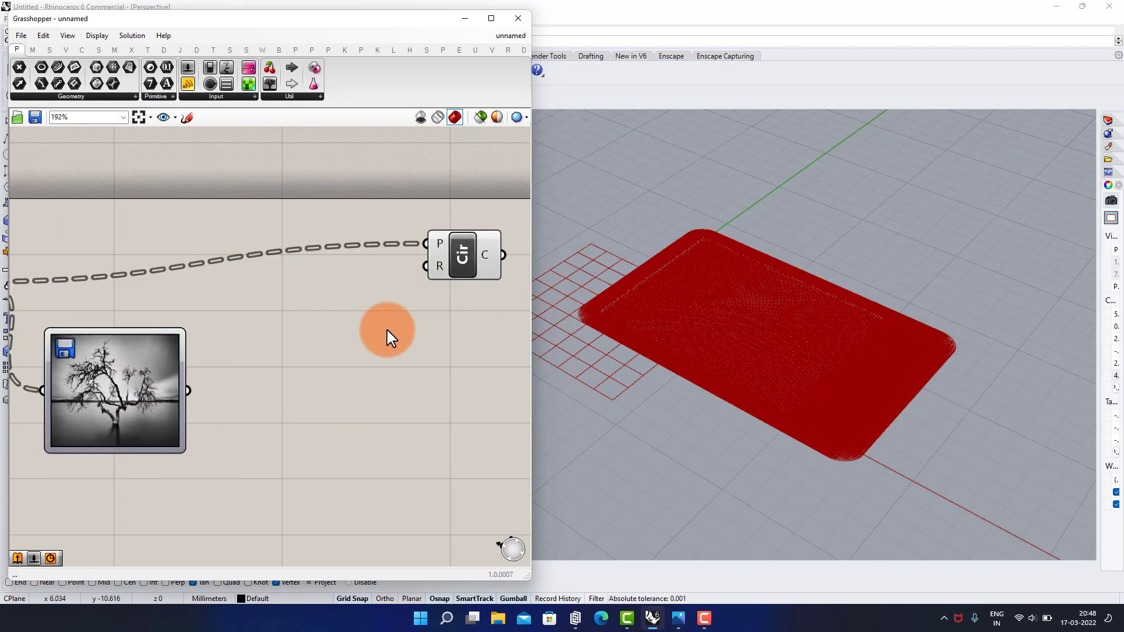
- Add an Expression component between the Image Sampler and the Circle component
right_click_drag(387, 330, 350, 329)
scroll(349, 330, "up", 1)
double_click(349, 336)
type("ex")
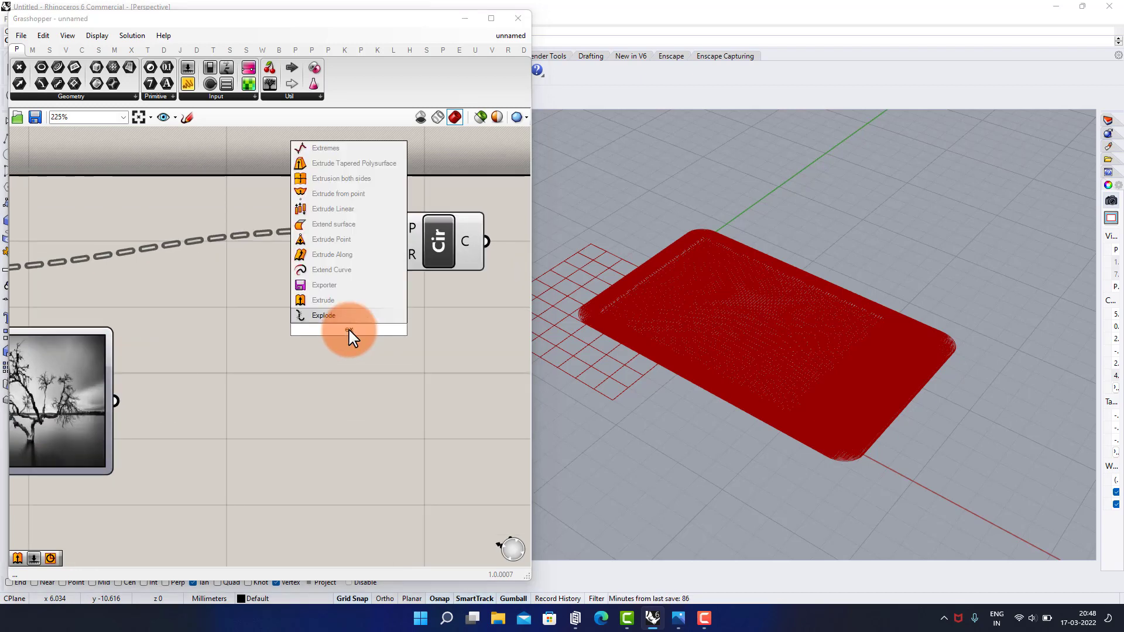
type("p")
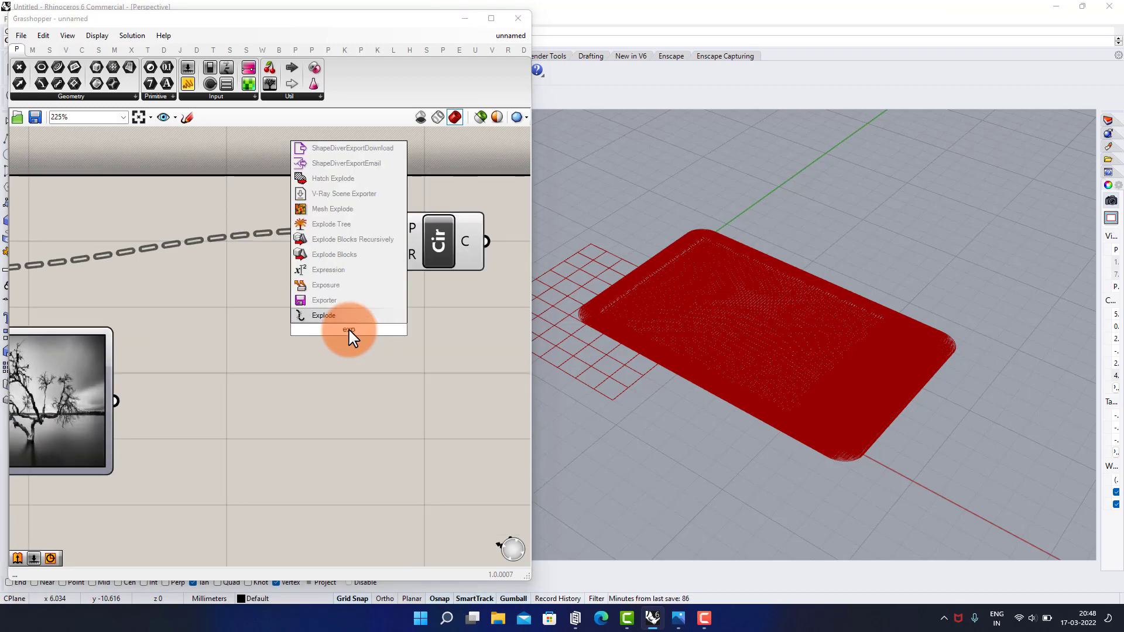
left_click(325, 273)
- Replace the Expression component's default formula with (x*y) and accept it
scroll(349, 281, "up", 1)
left_click(295, 347)
double_click(296, 351)
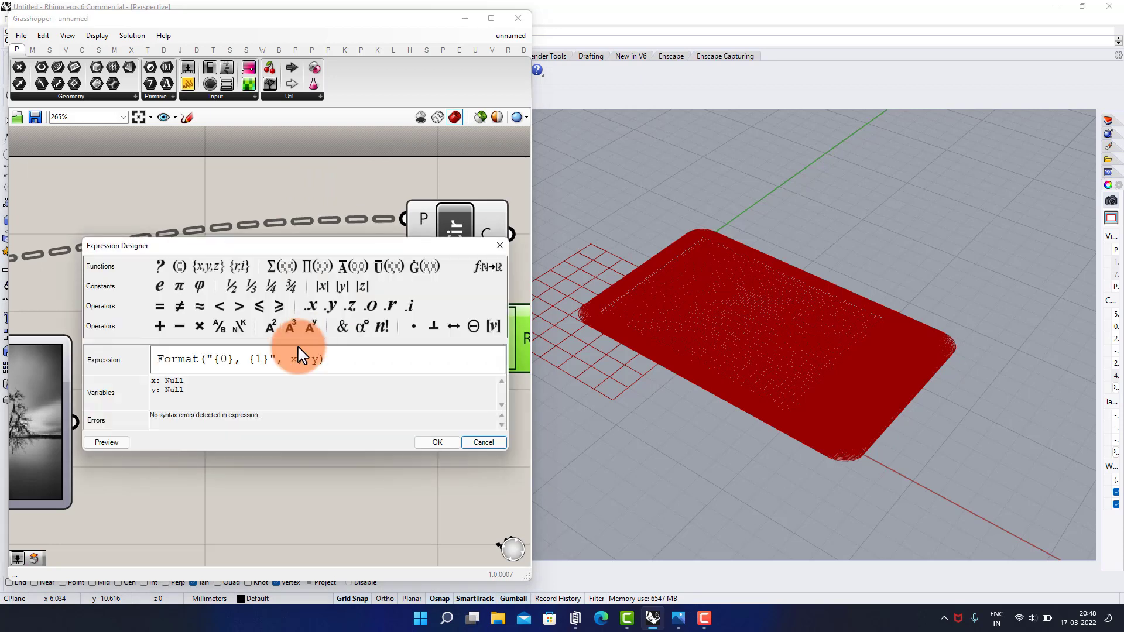
left_click_drag(326, 360, 160, 369)
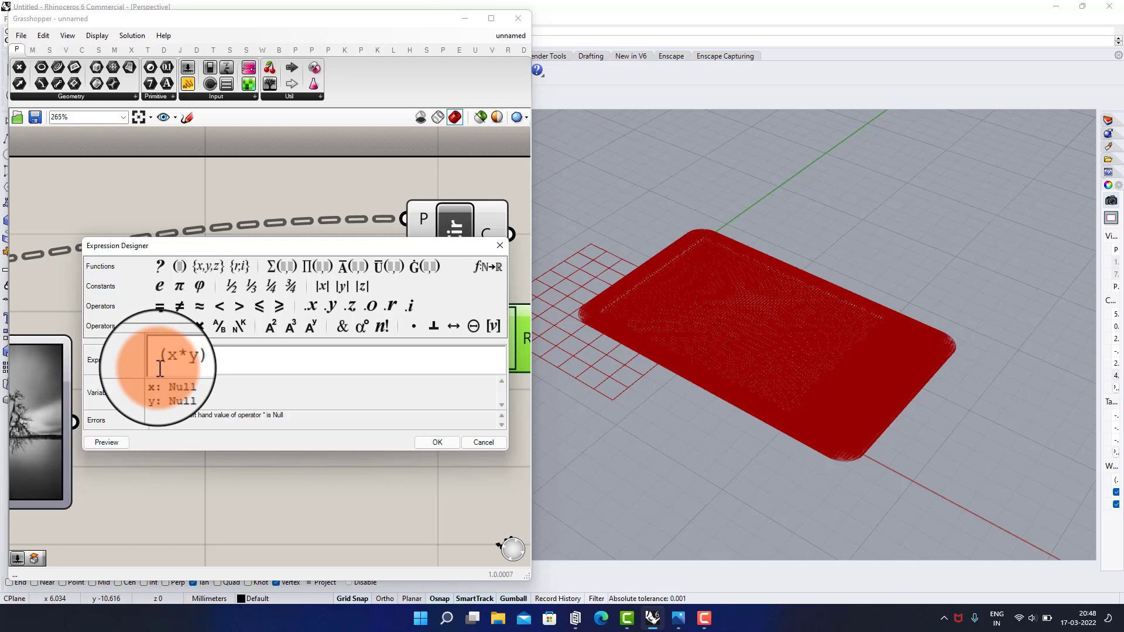
left_click_drag(201, 363, 162, 363)
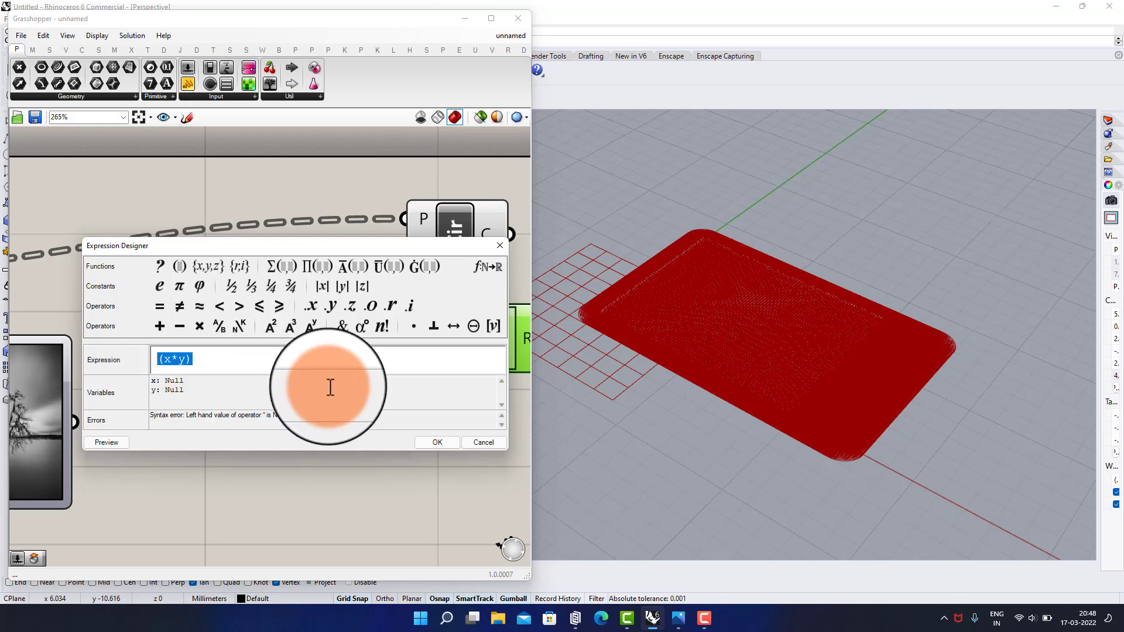
left_click(433, 444)
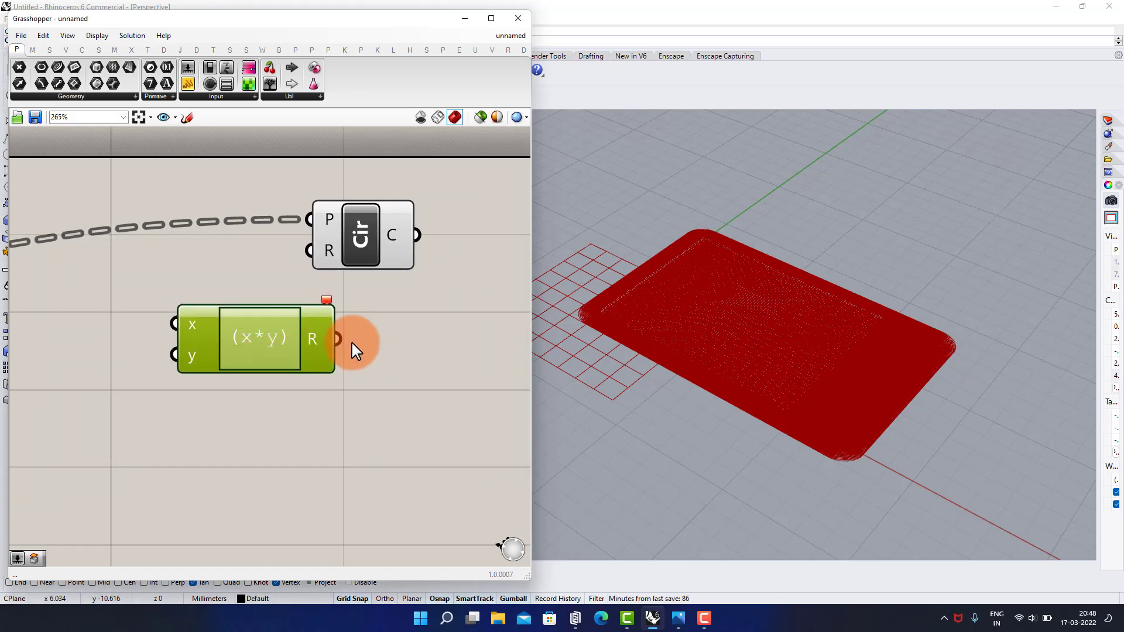
- Move the Circle and Expression components farther from the Image Sampler to free canvas space
left_click_drag(346, 237, 514, 238)
left_click_drag(304, 337, 422, 329)
left_click(267, 398)
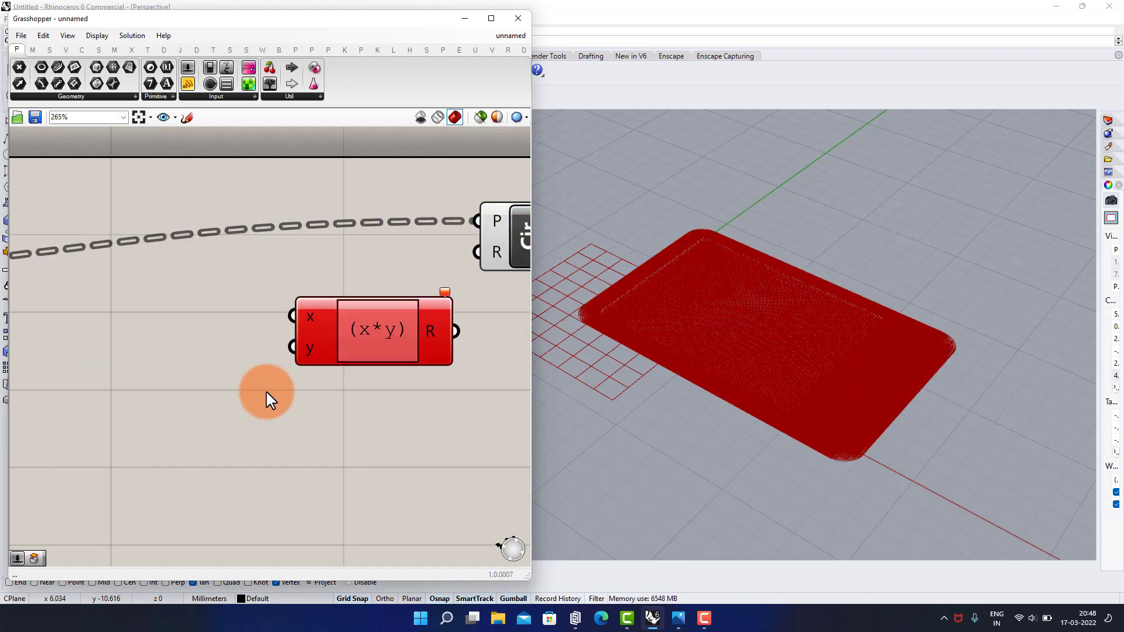
- Add an Unflatten Tree component between the Image Sampler and the Expression component
right_click_drag(267, 400, 325, 393)
double_click(244, 377)
type("un")
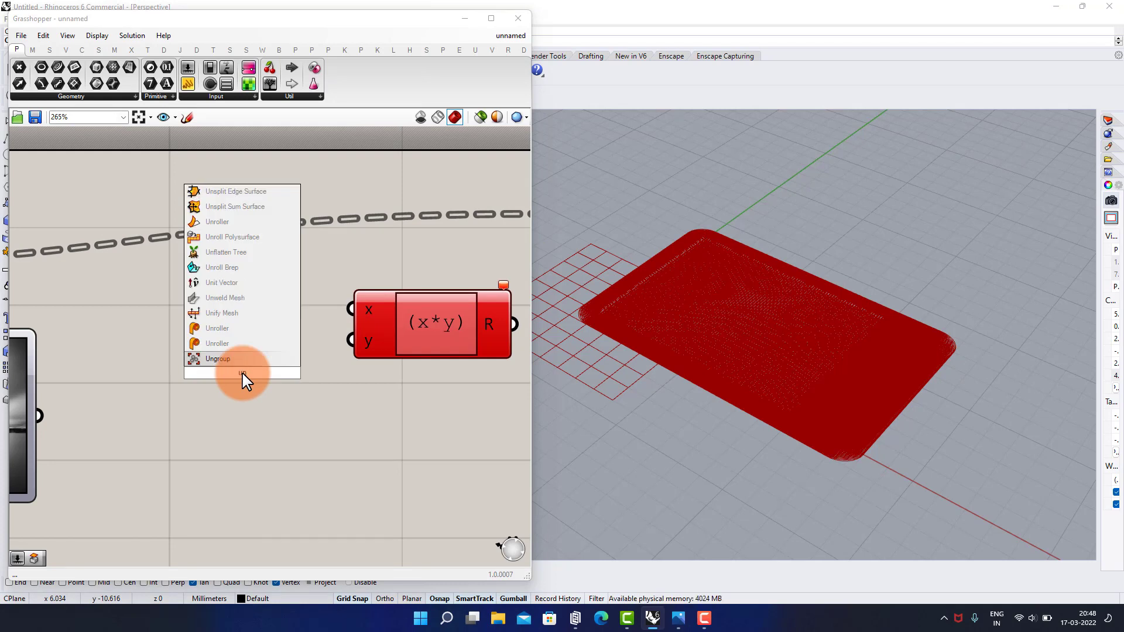
type("f")
left_click(235, 357)
- Move the Unflatten Tree, Expression and Circle components together farther away from the Image Sampler
right_click_drag(370, 398, 278, 400)
scroll(278, 400, "down", 2)
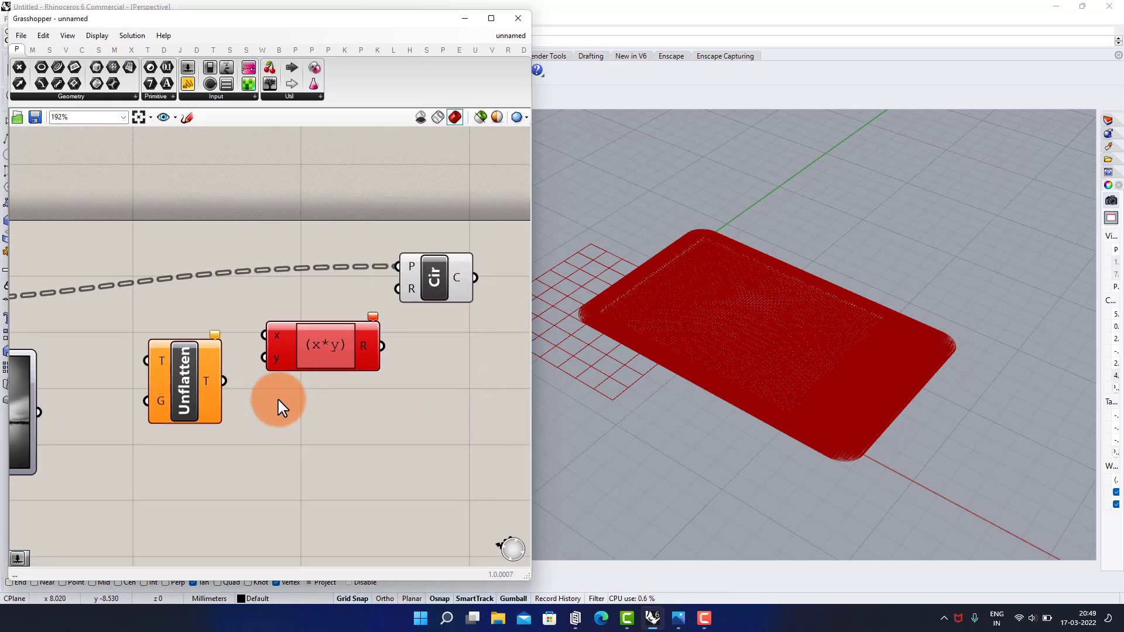
scroll(278, 400, "down", 1)
left_click_drag(406, 270, 328, 396)
left_click(172, 356)
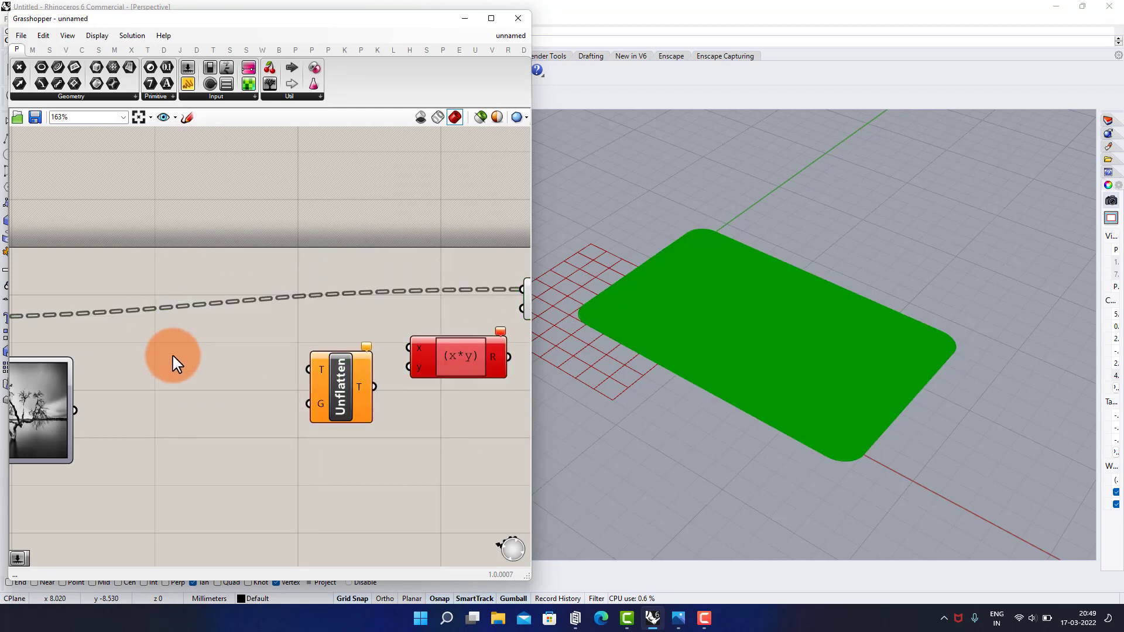
- Add a Subtraction component between the Image Sampler and the Unflatten Tree component
scroll(175, 363, "up", 2)
double_click(169, 373)
type("sub")
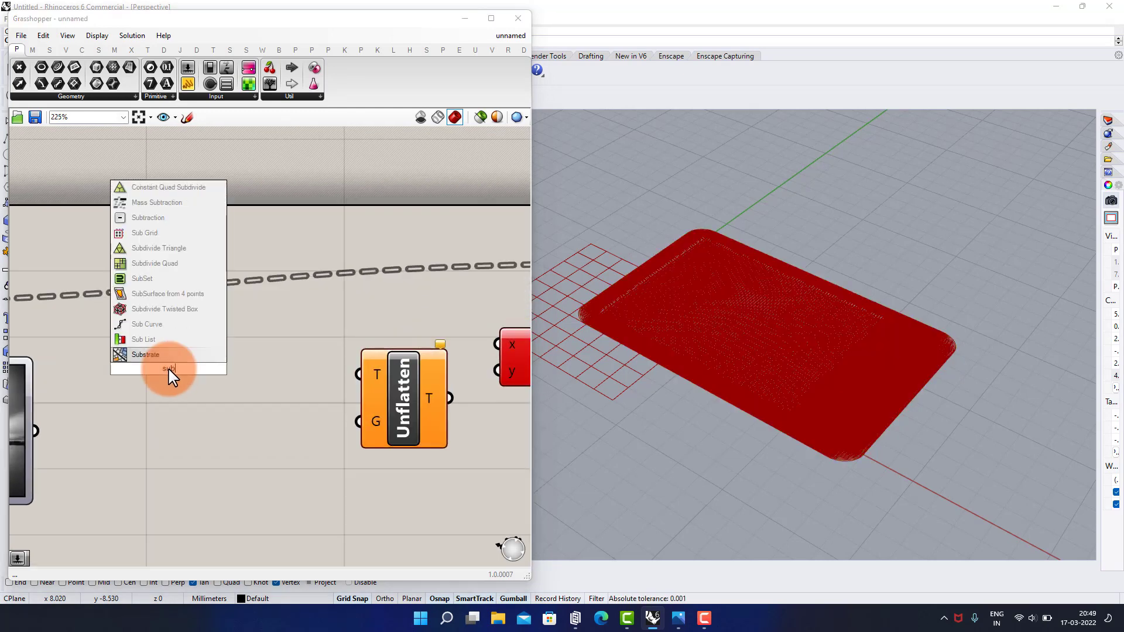
type("t")
left_click(167, 357)
right_click_drag(142, 405, 205, 384)
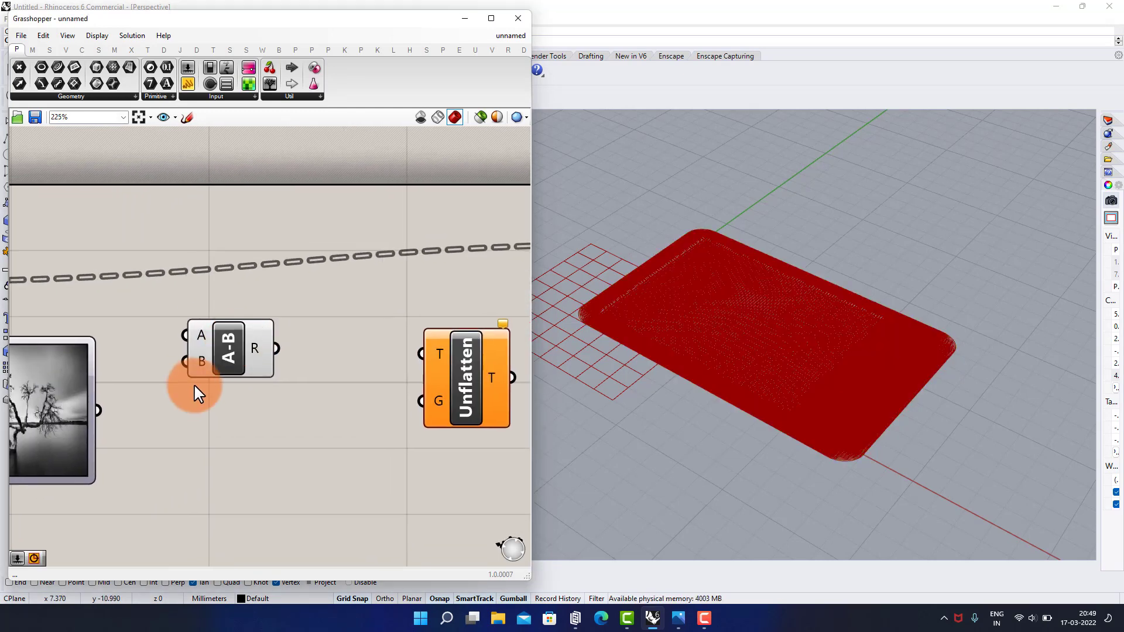
- Wire the Image Sampler output into the Subtraction's B input with Flatten applied, and move Subtraction closer to Unflatten Tree
scroll(198, 360, "up", 2)
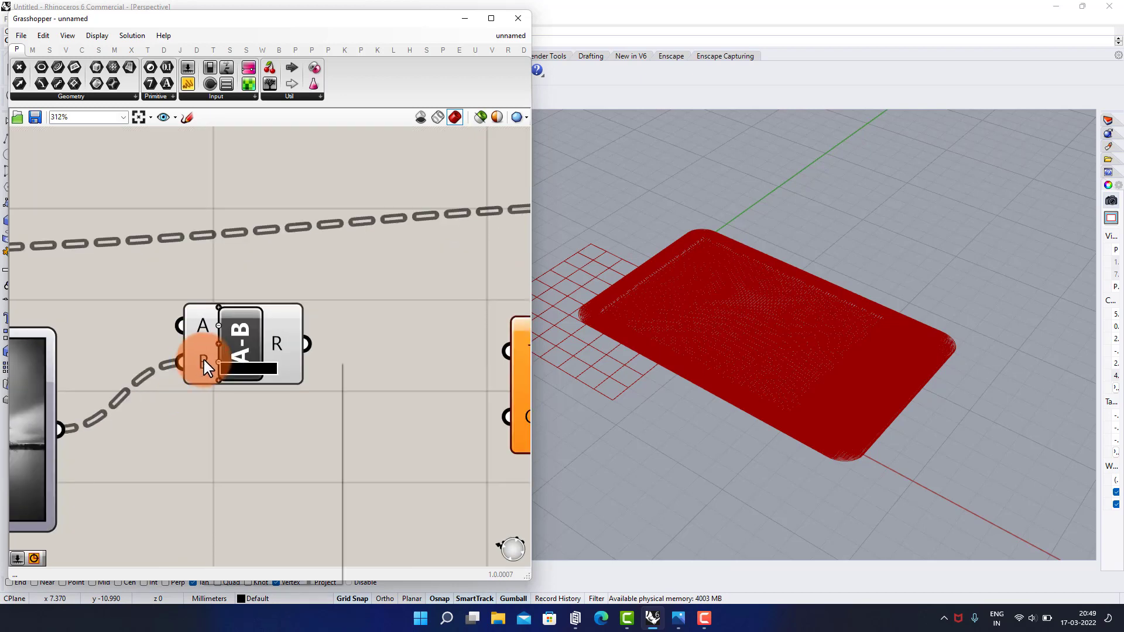
right_click(199, 361)
left_click(220, 452)
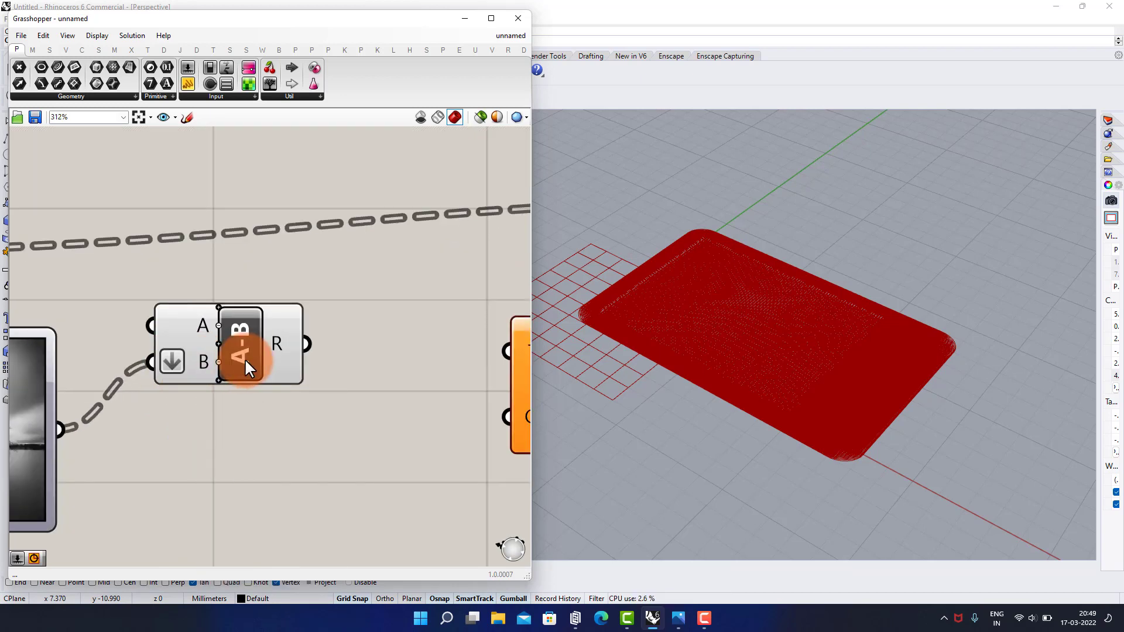
left_click_drag(244, 358, 379, 359)
left_click(272, 398)
- Create a number slider with value 1 below the Image Sampler and connect it to the Subtraction's A input
right_click_drag(267, 403, 322, 326)
scroll(170, 484, "down", 2)
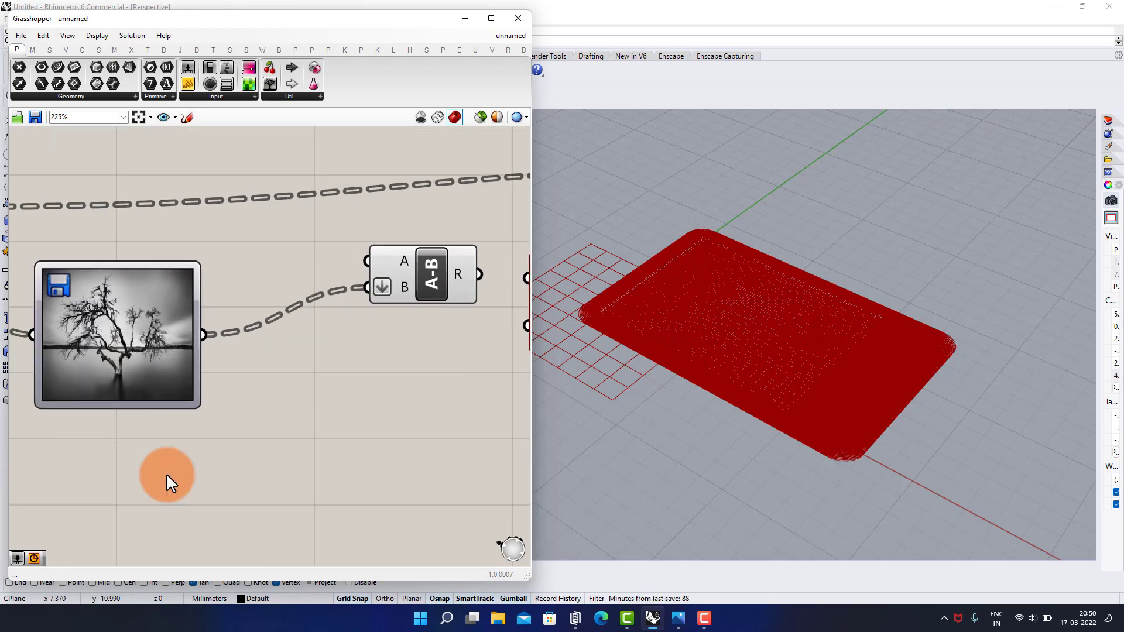
double_click(151, 466)
type("1")
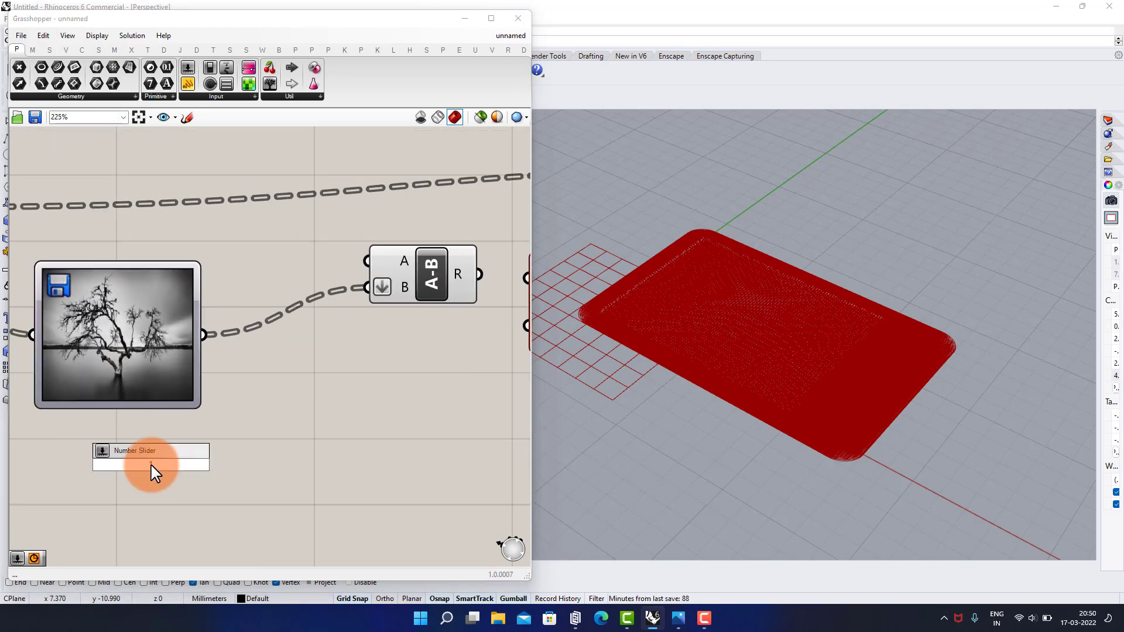
key("Return")
left_click_drag(259, 462, 368, 262)
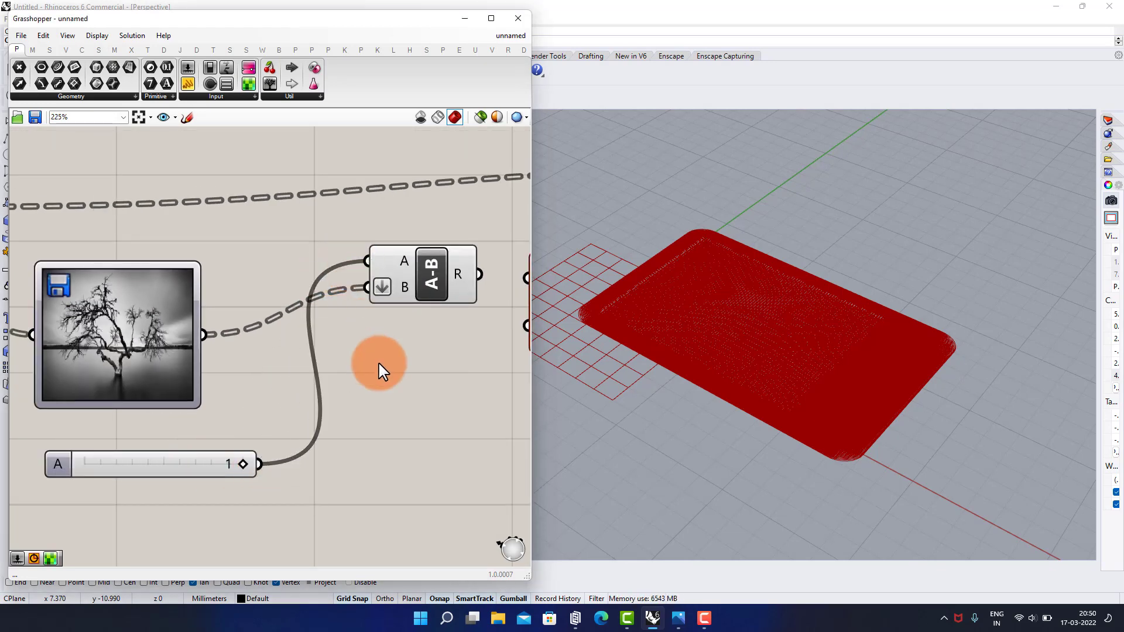
- Connect the Subtraction result to Unflatten Tree's T input and the Image Sampler output to its G input
right_click_drag(379, 370, 184, 409)
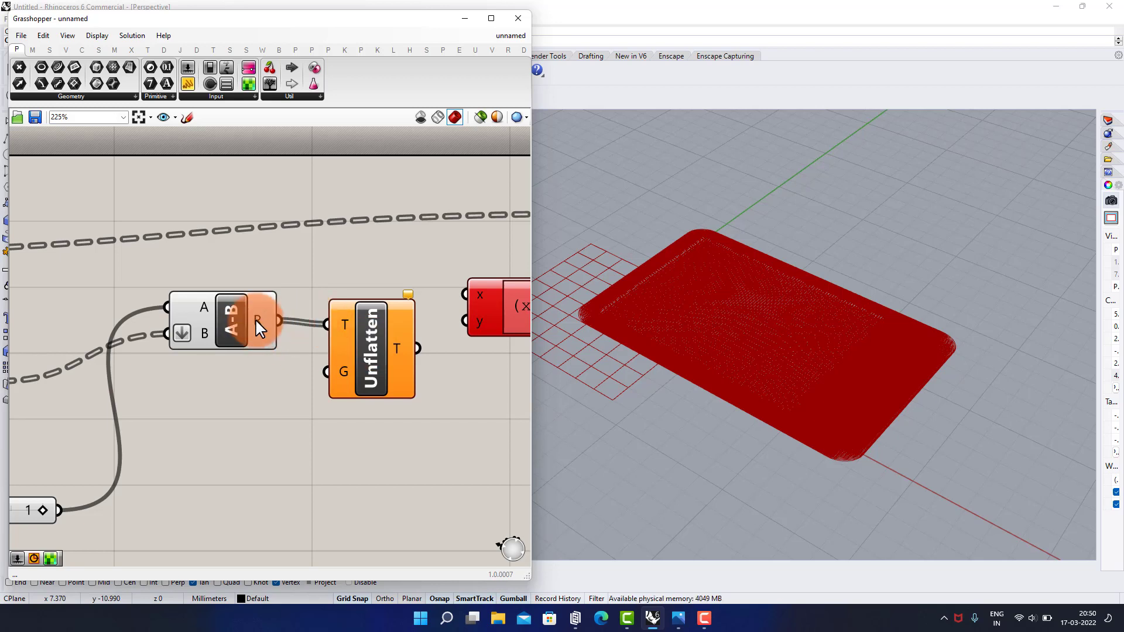
left_click_drag(256, 320, 230, 324)
key("ctrl+z")
right_click_drag(218, 342, 305, 323)
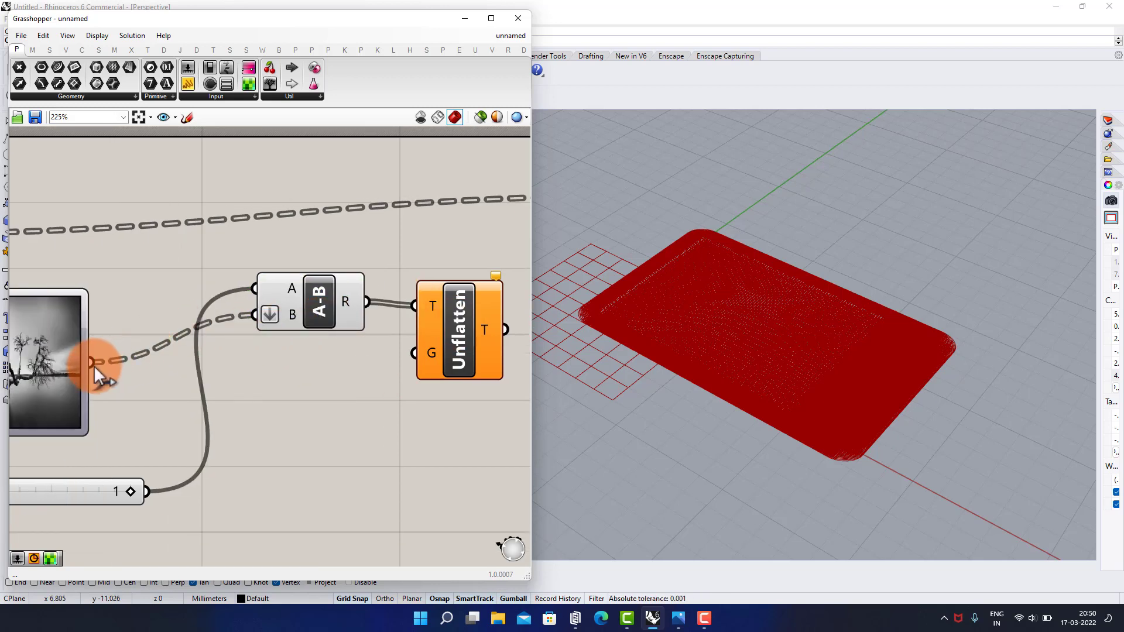
left_click(310, 321)
left_click(410, 368)
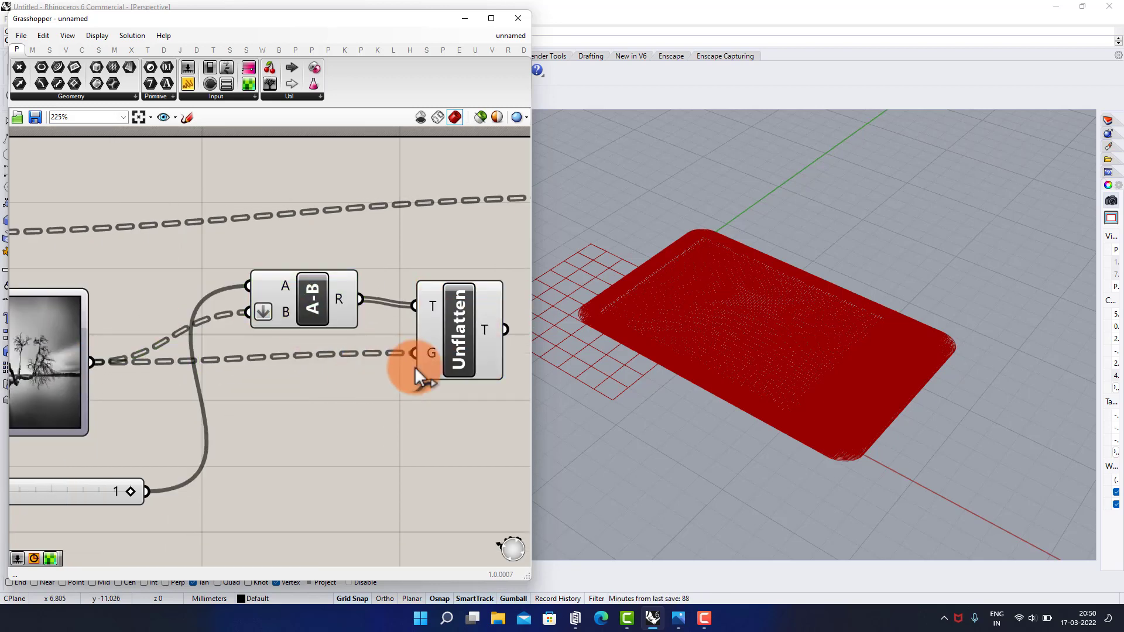
- Connect the Unflatten Tree output to the Expression's x input
right_click_drag(414, 366, 150, 386)
left_click_drag(271, 348, 315, 284)
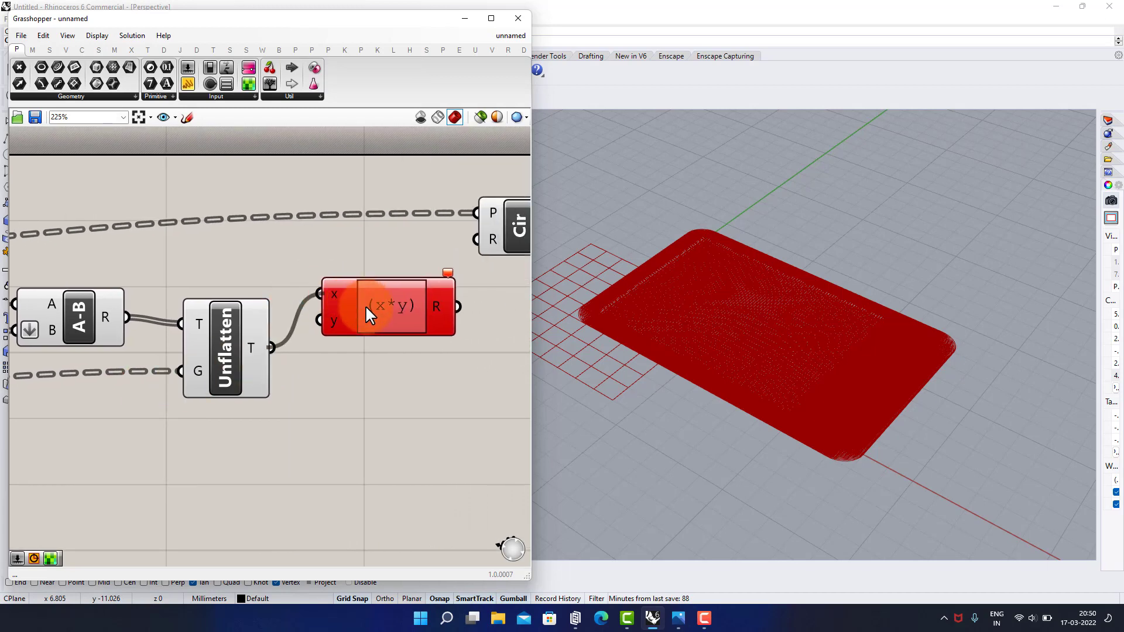
right_click_drag(365, 373, 355, 373)
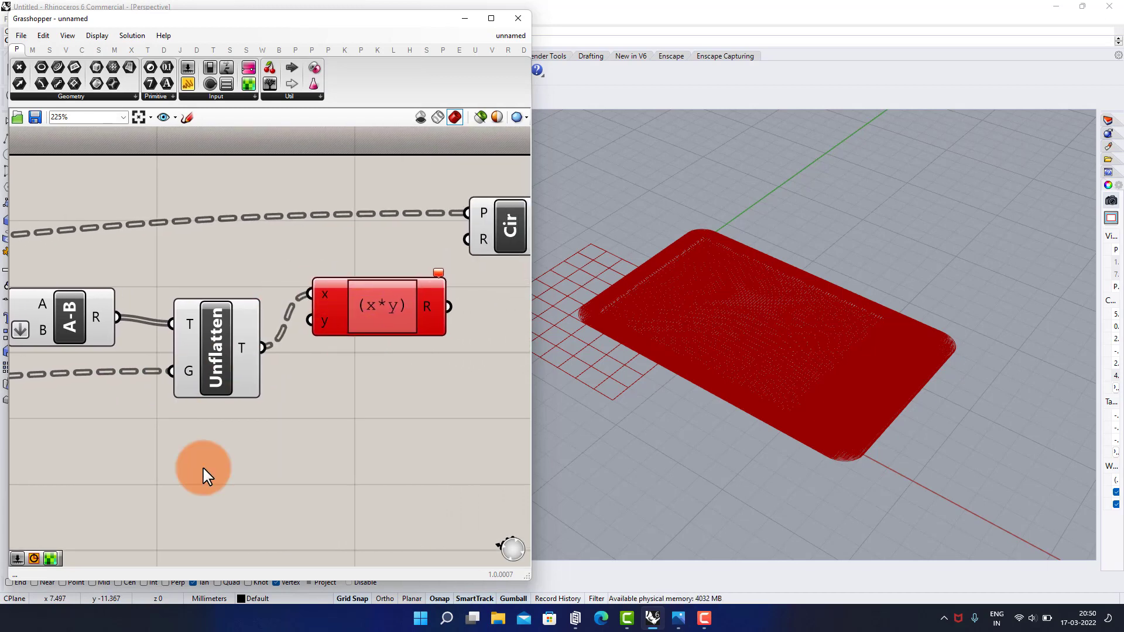
- Create a number slider with value 0.04 and connect it to the Expression's y input
double_click(203, 469)
type(".0")
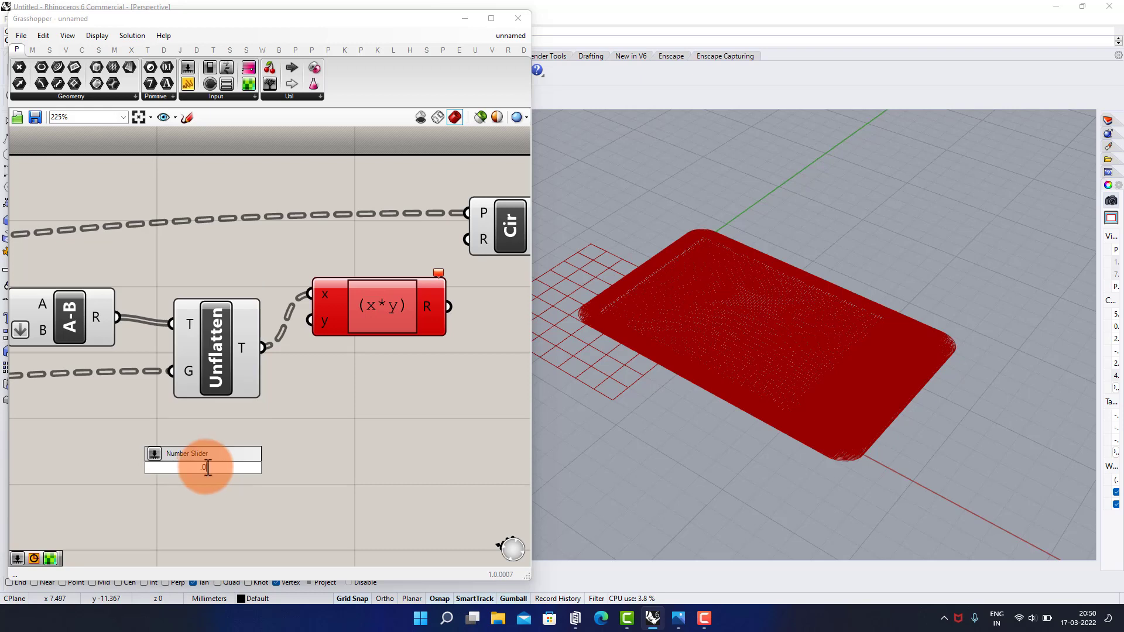
type("4.")
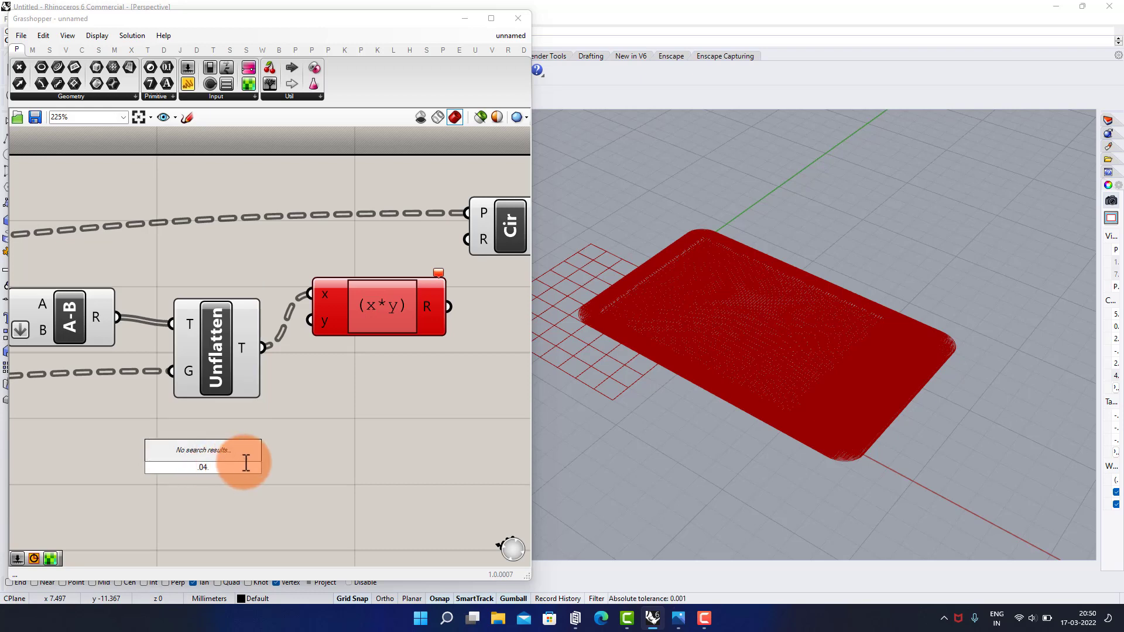
key("Return")
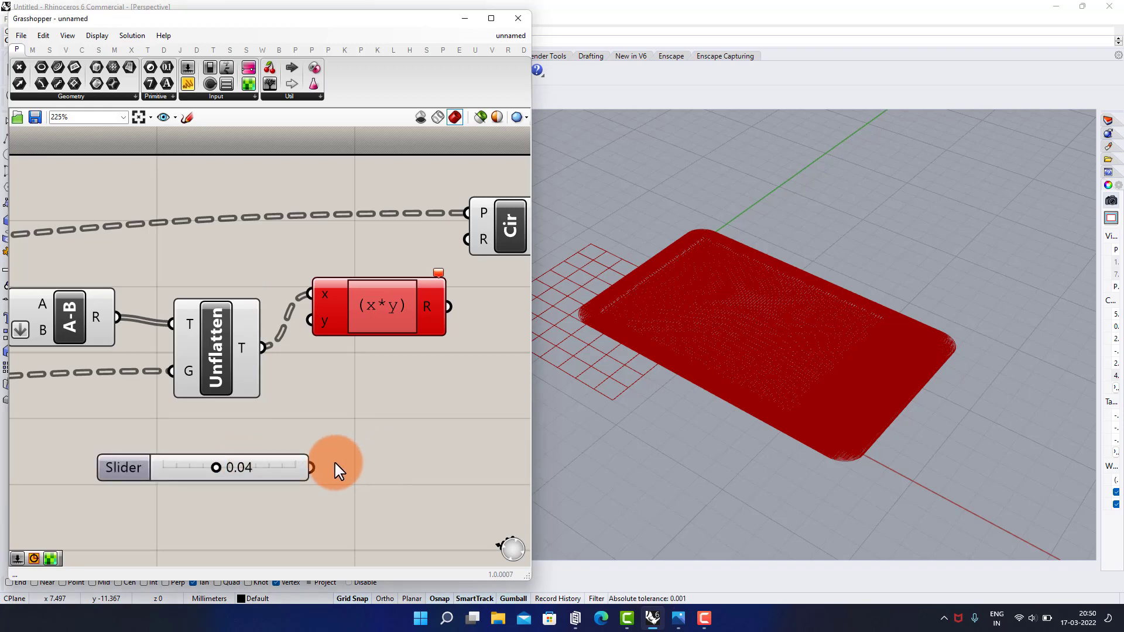
left_click_drag(323, 354, 364, 338)
left_click(420, 396)
- Connect the Expression result to the Circle's R input and move the Circle component farther from the Expression
right_click_drag(395, 376, 221, 394)
scroll(221, 395, "down", 1)
scroll(295, 304, "up", 2)
left_click_drag(281, 274, 360, 271)
left_click(353, 341)
- Turn off the preview of all components except Circle
right_click_drag(665, 338, 776, 336)
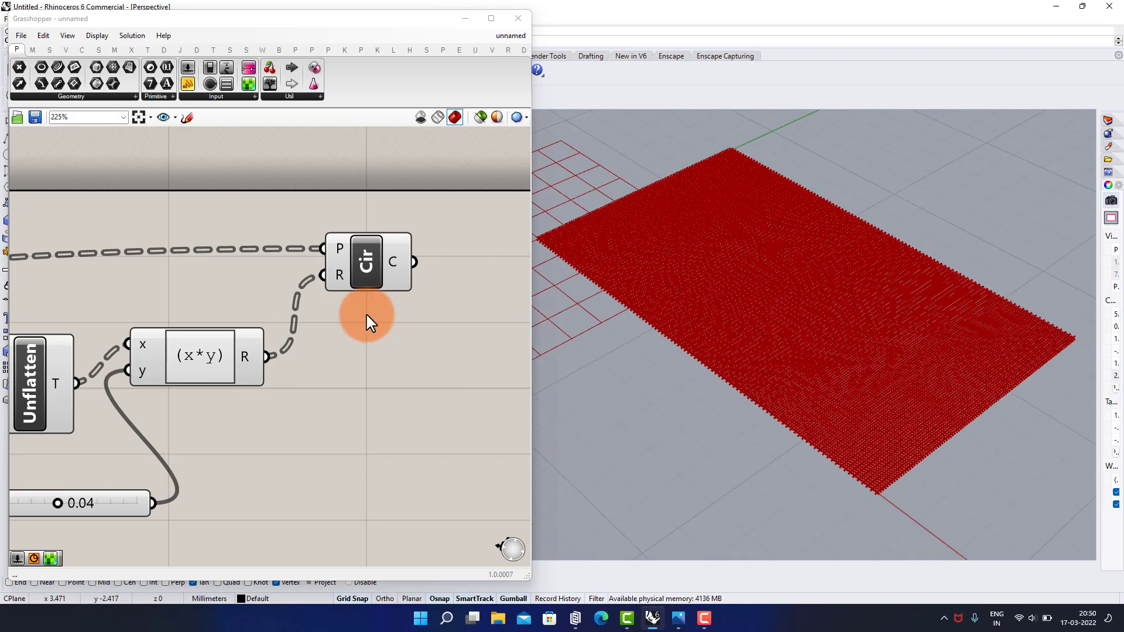
scroll(367, 317, "down", 10)
left_click_drag(376, 265, 114, 419)
middle_click(189, 393)
left_click(226, 355)
left_click(304, 410)
- Examine the Circle component and the image-driven circle pattern in the Perspective viewport, up close and as a whole
scroll(392, 301, "up", 4)
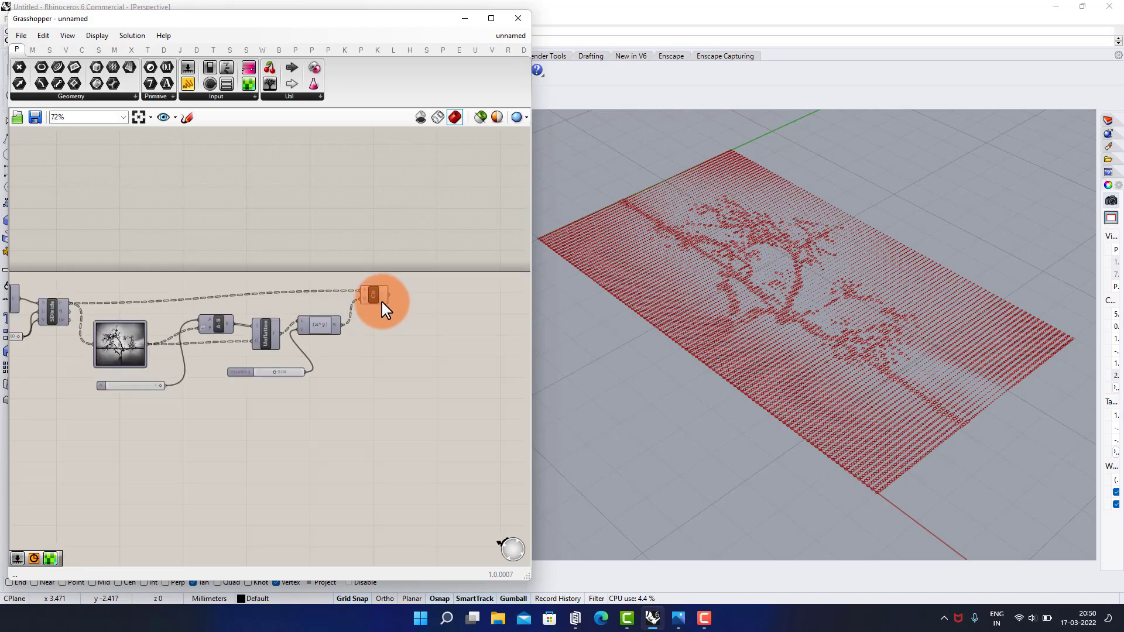
scroll(383, 309, "up", 7)
right_click_drag(808, 364, 822, 351)
scroll(822, 350, "up", 12)
scroll(786, 229, "down", 6)
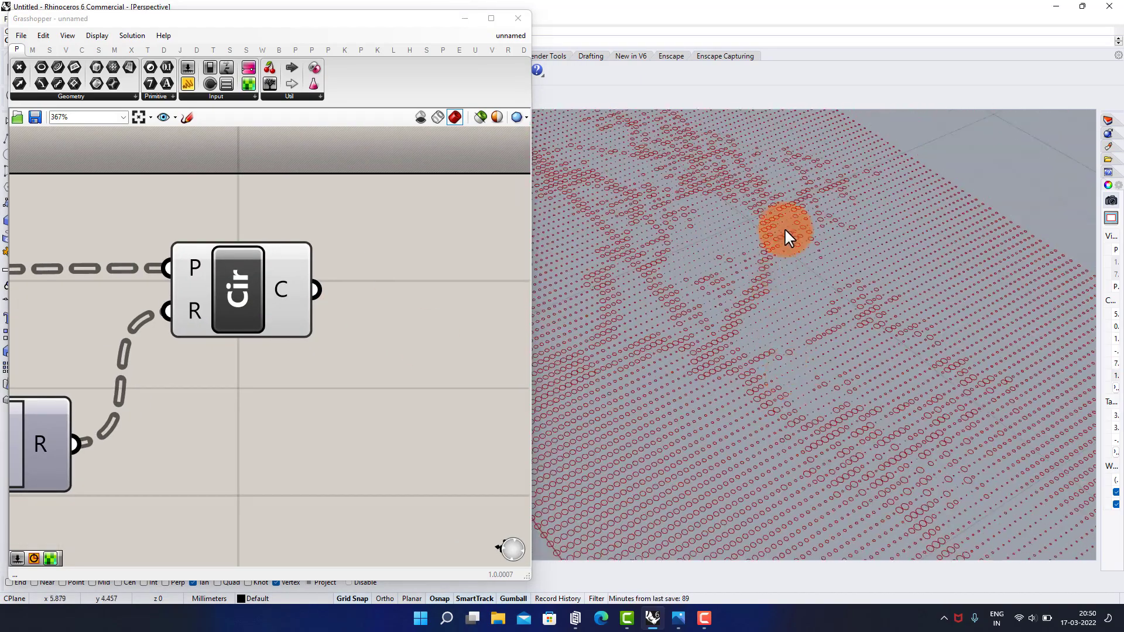
scroll(785, 228, "down", 6)
scroll(774, 237, "down", 4)
scroll(701, 200, "up", 2)
scroll(783, 277, "down", 2)
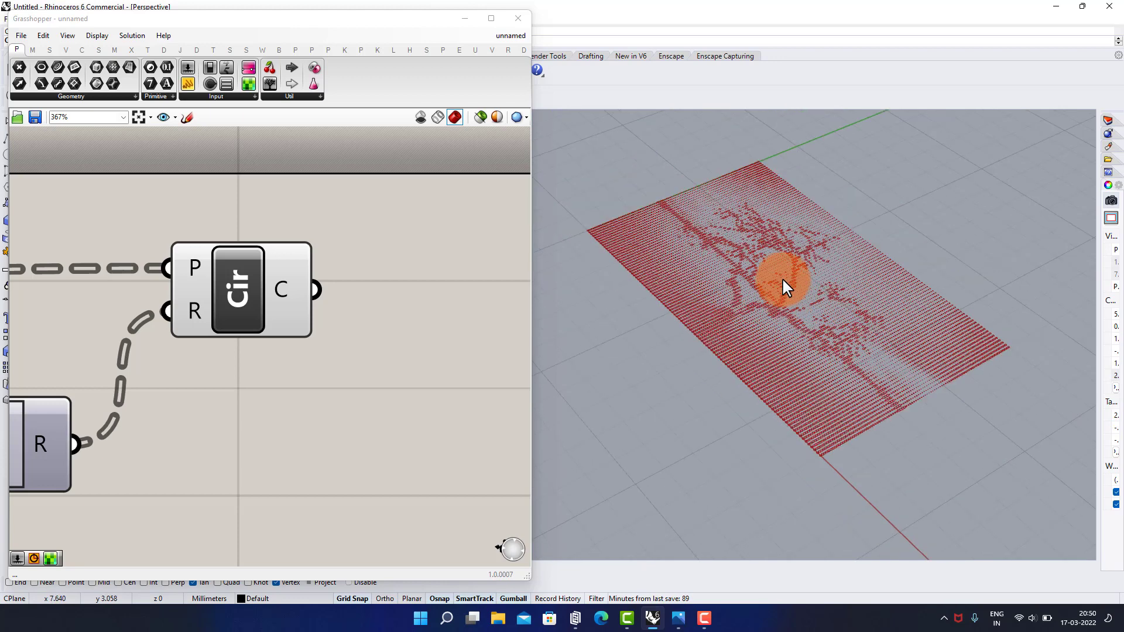
- Add a Custom Preview component and connect the Circle's C output to its G input
right_click_drag(782, 280, 778, 262, "ctrl")
left_click_drag(525, 577, 478, 587)
scroll(363, 296, "down", 1)
double_click(354, 290)
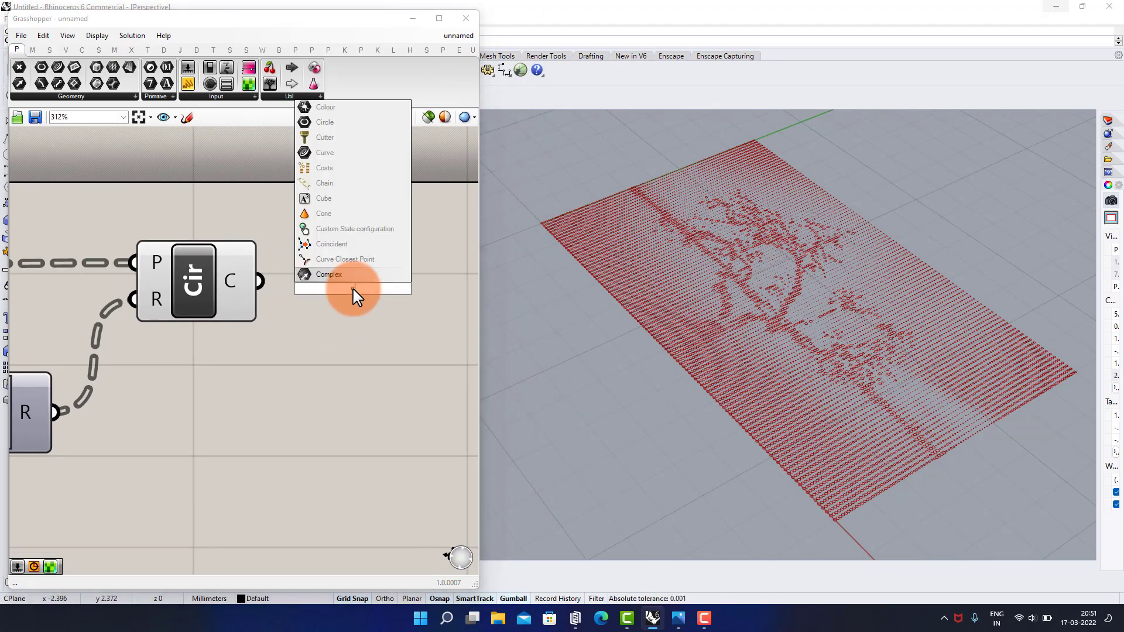
type("cus")
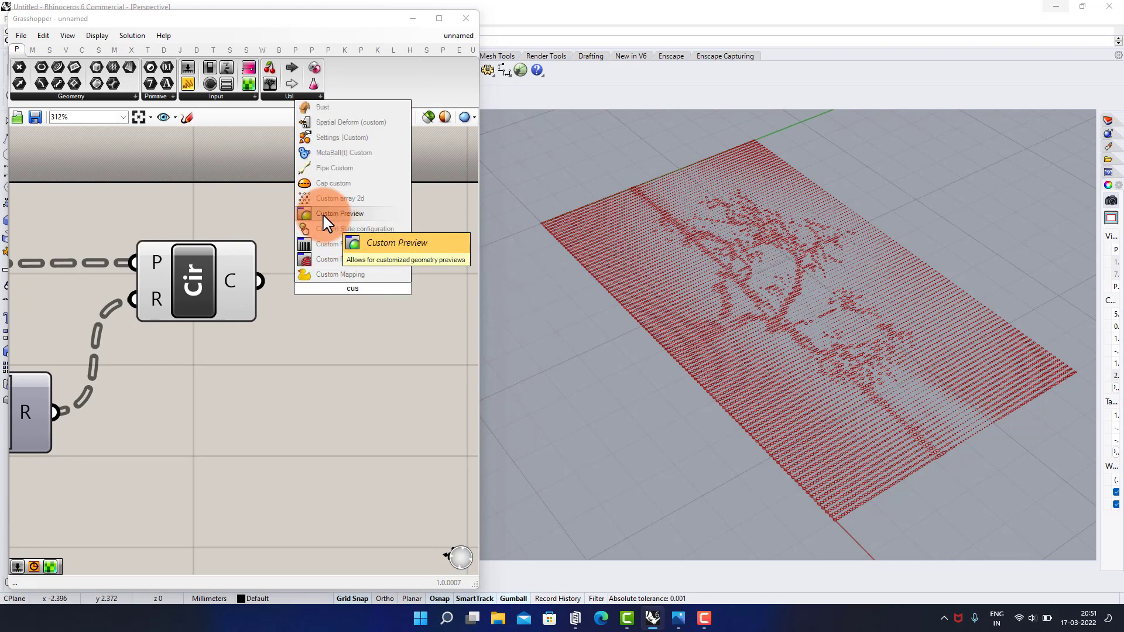
left_click(354, 231)
left_click_drag(303, 268, 304, 269)
left_click_drag(345, 285, 409, 307)
left_click(342, 372)
- Move the Custom Preview component farther from the Circle to leave space between them
scroll(345, 299, "down", 3)
right_click_drag(373, 294, 266, 271)
left_click_drag(270, 279, 430, 281)
left_click(251, 344)
- Insert a Boundary Surfaces component between Circle and Custom Preview, wiring C to E and S to G
scroll(251, 344, "up", 1)
double_click(259, 222)
type("boun")
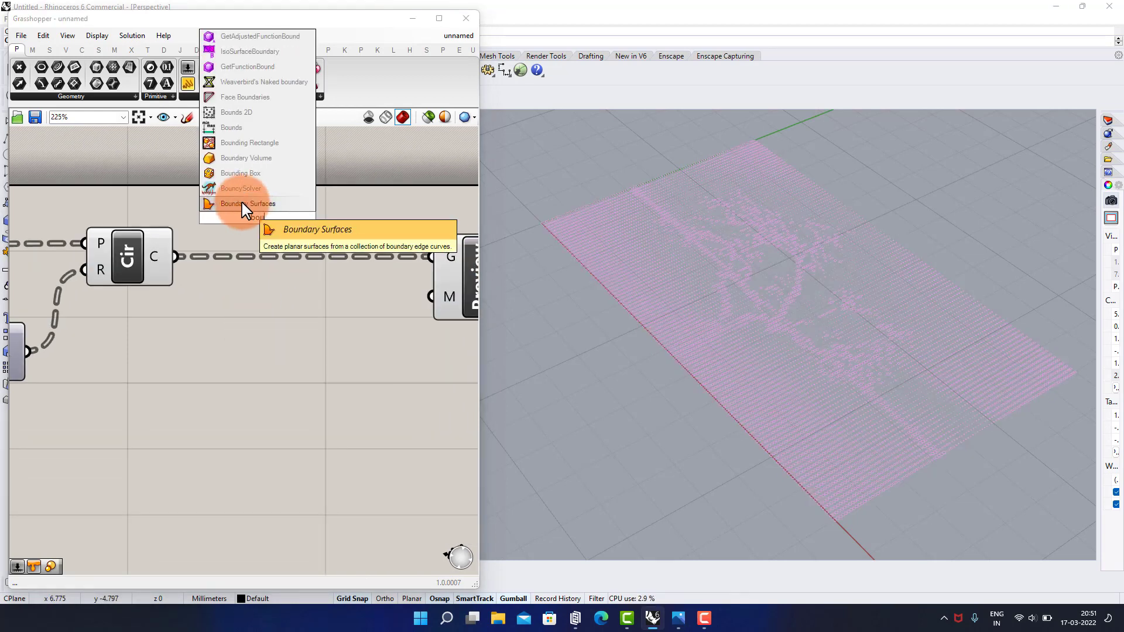
left_click(243, 204)
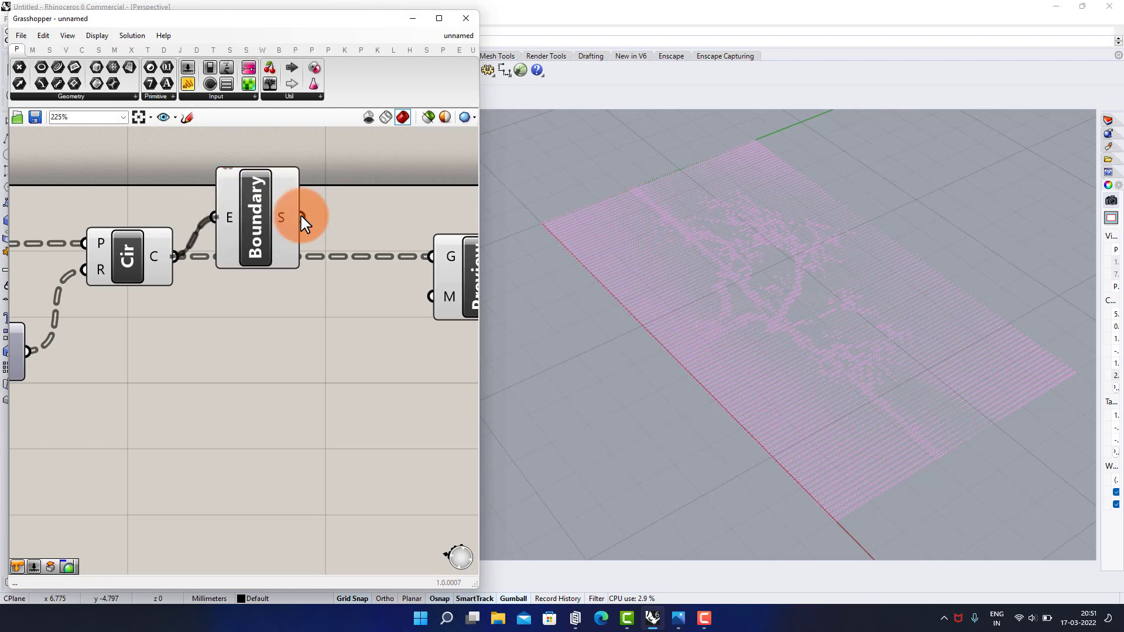
left_click_drag(301, 217, 431, 256)
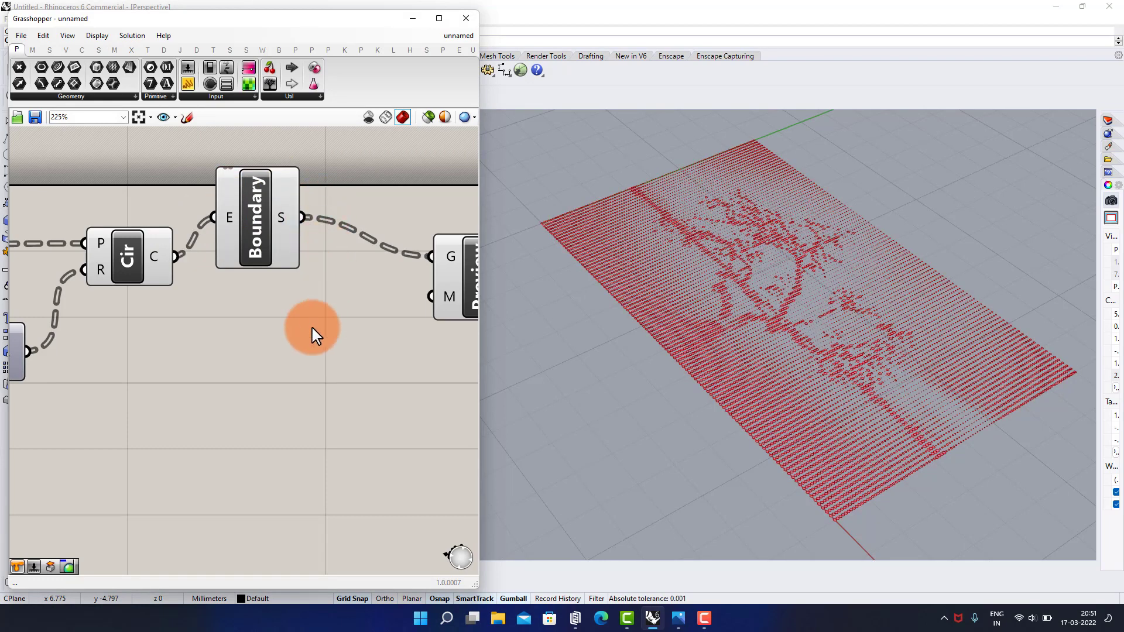
- Add a Colour Swatch set to black and connect it to the Custom Preview's M input
double_click(314, 353)
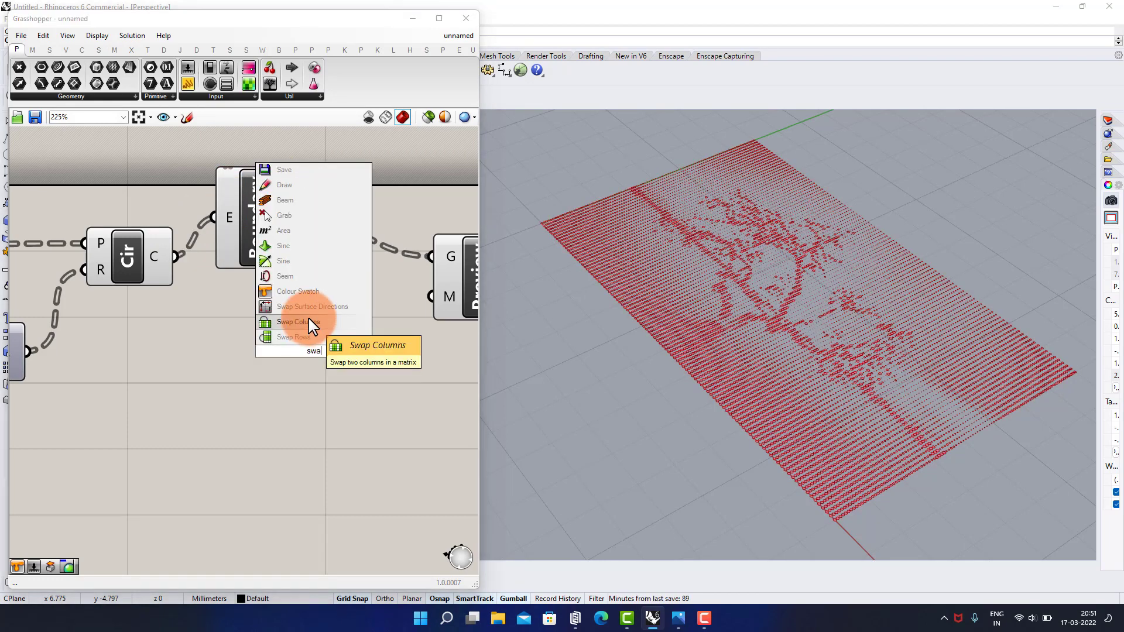
left_click(301, 291)
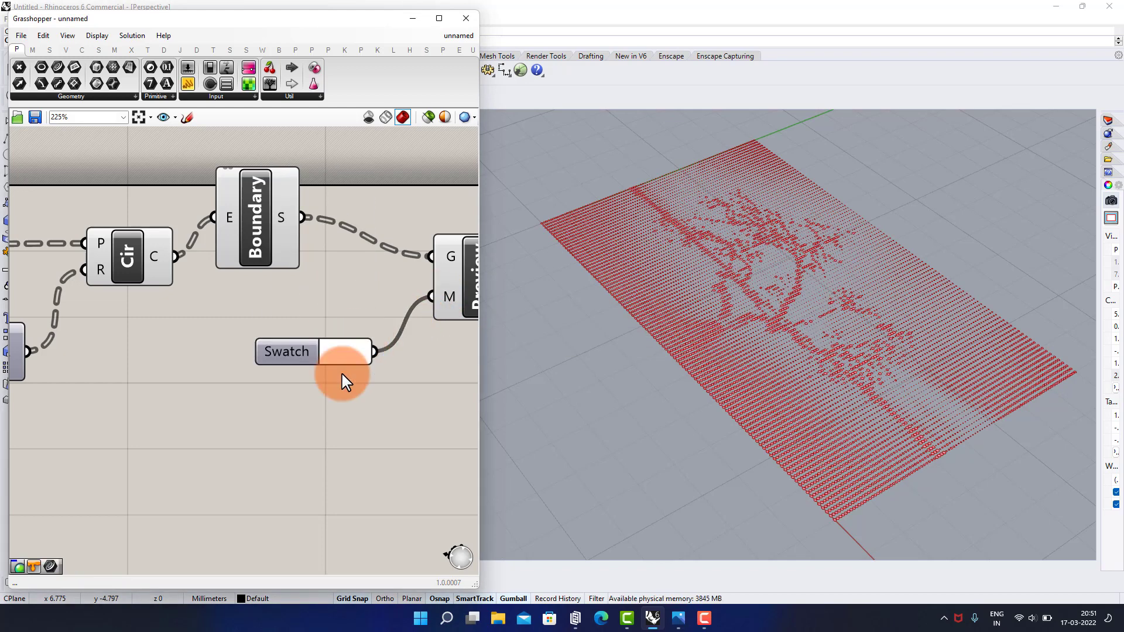
right_click_drag(343, 374, 331, 373)
left_click(338, 352)
mouse_move(391, 395)
left_mouse_down()
mouse_move(304, 476)
mouse_move(256, 448)
left_mouse_up()
left_click(336, 295)
- Turn off the preview of the Expression, Circle and Boundary Surfaces components
scroll(336, 295, "down", 2)
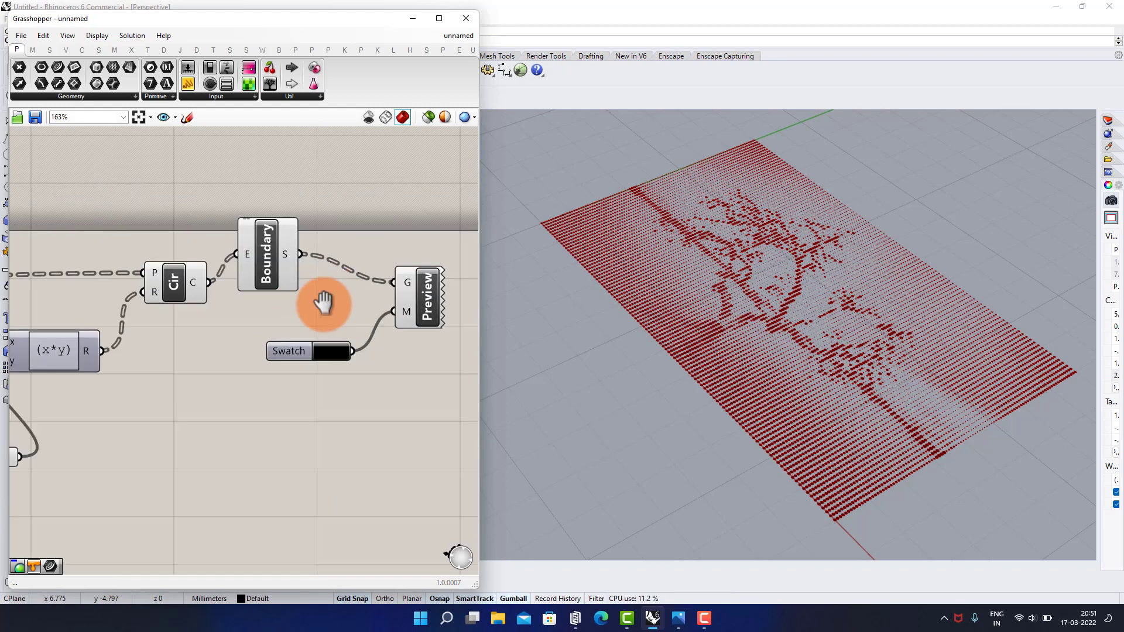
right_click_drag(322, 306, 370, 310)
scroll(370, 310, "down", 2)
left_click_drag(386, 233, 246, 332)
middle_click(262, 336)
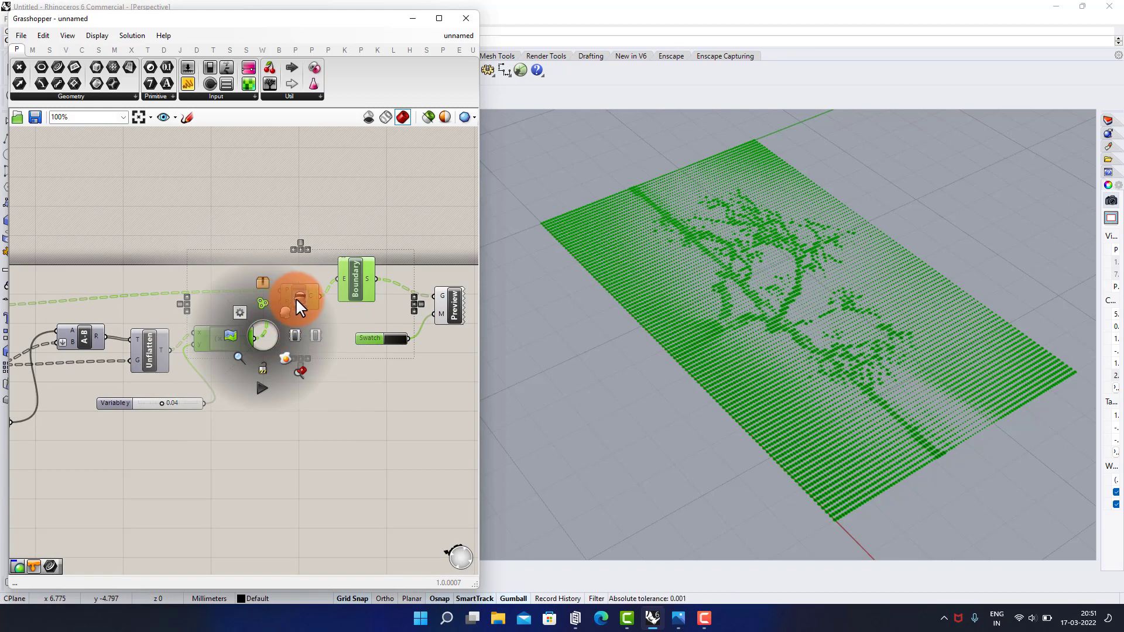
left_click(296, 298)
left_click(311, 440)
- Reposition the Swatch and the Custom Preview component beside Boundary Surfaces
scroll(383, 288, "up", 2)
right_click_drag(432, 321, 316, 303)
scroll(316, 303, "up", 1)
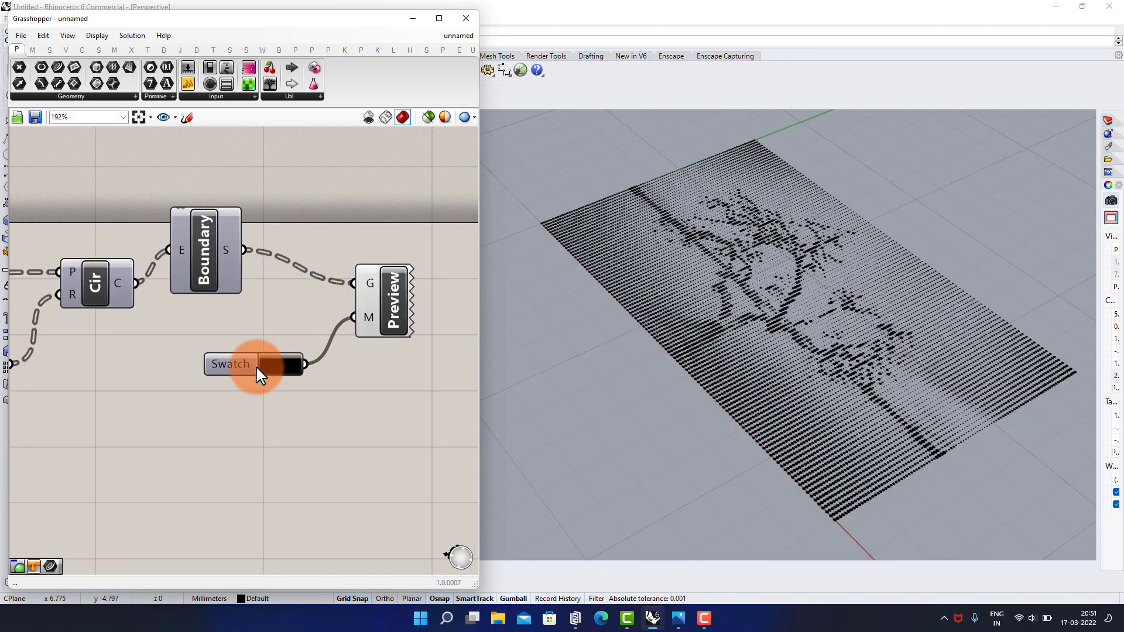
left_click(383, 328)
left_click(270, 416)
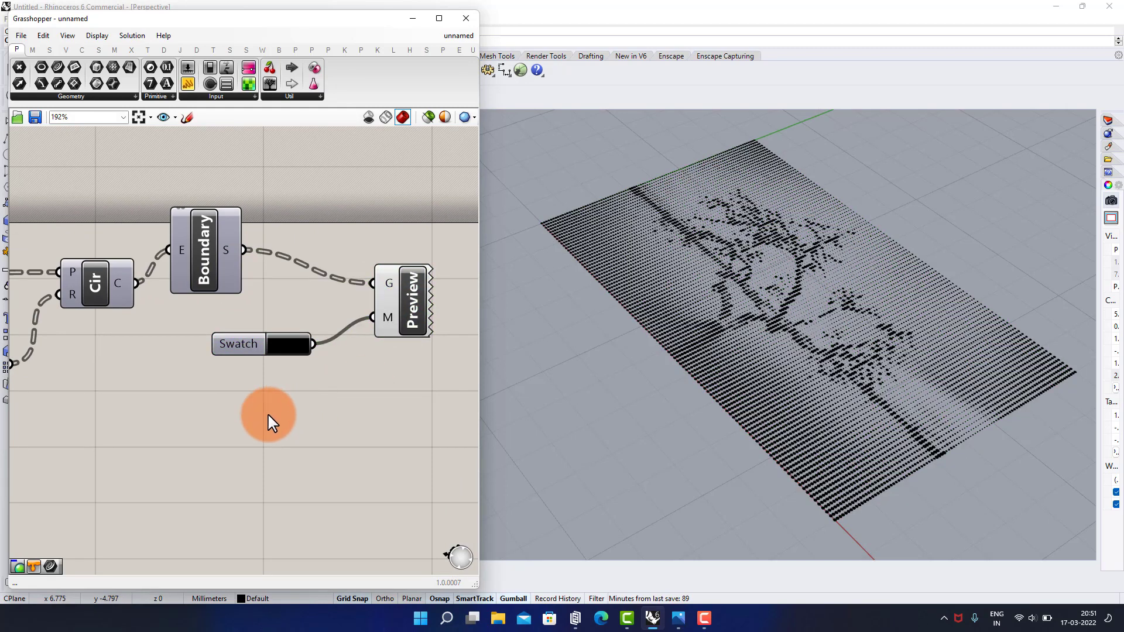
- Add a Curve parameter below Boundary Surfaces and connect the Circle's C output to it
right_click_drag(195, 432, 274, 370)
double_click(289, 378)
type("crv")
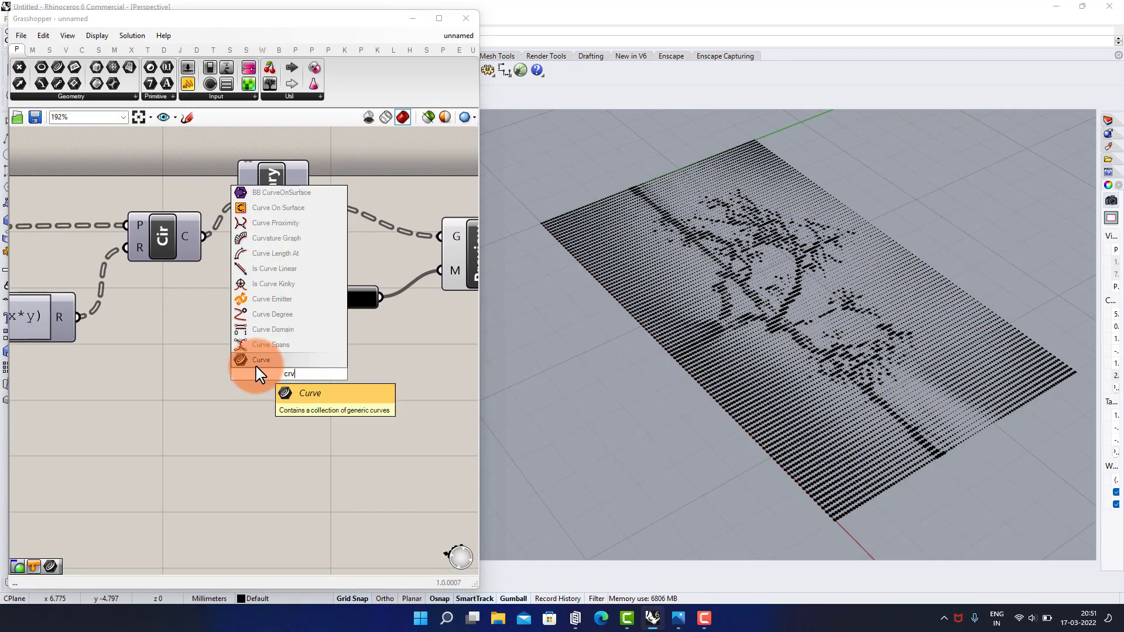
left_click(297, 362)
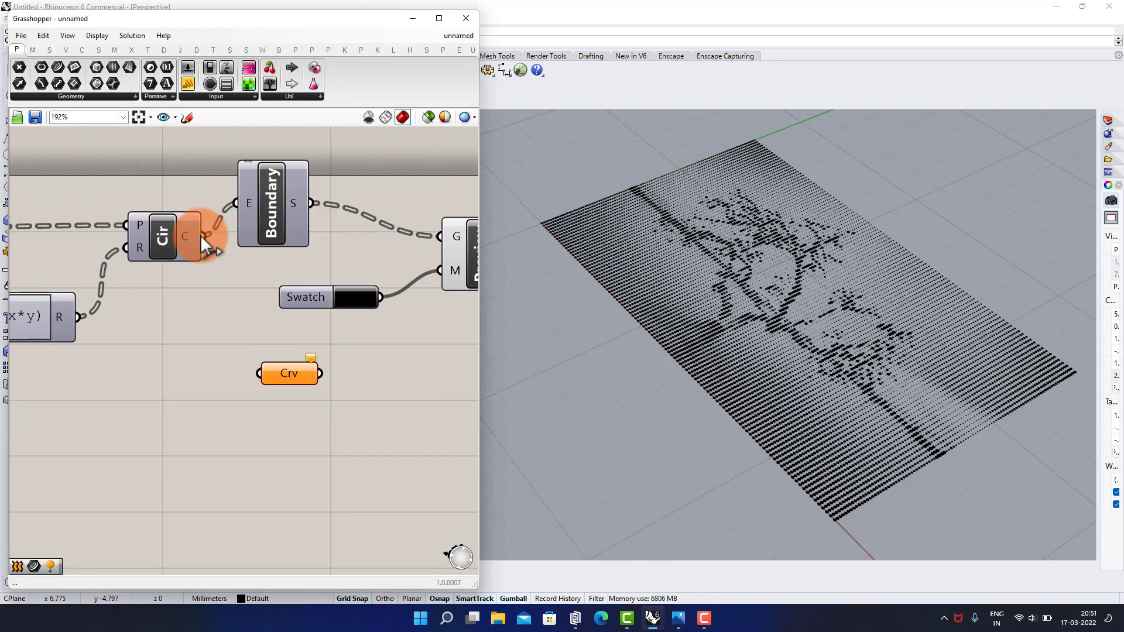
left_click_drag(252, 371, 257, 373)
- Add a Loft component and connect the Curve parameter to its C input
right_click_drag(369, 383, 356, 393)
double_click(355, 391)
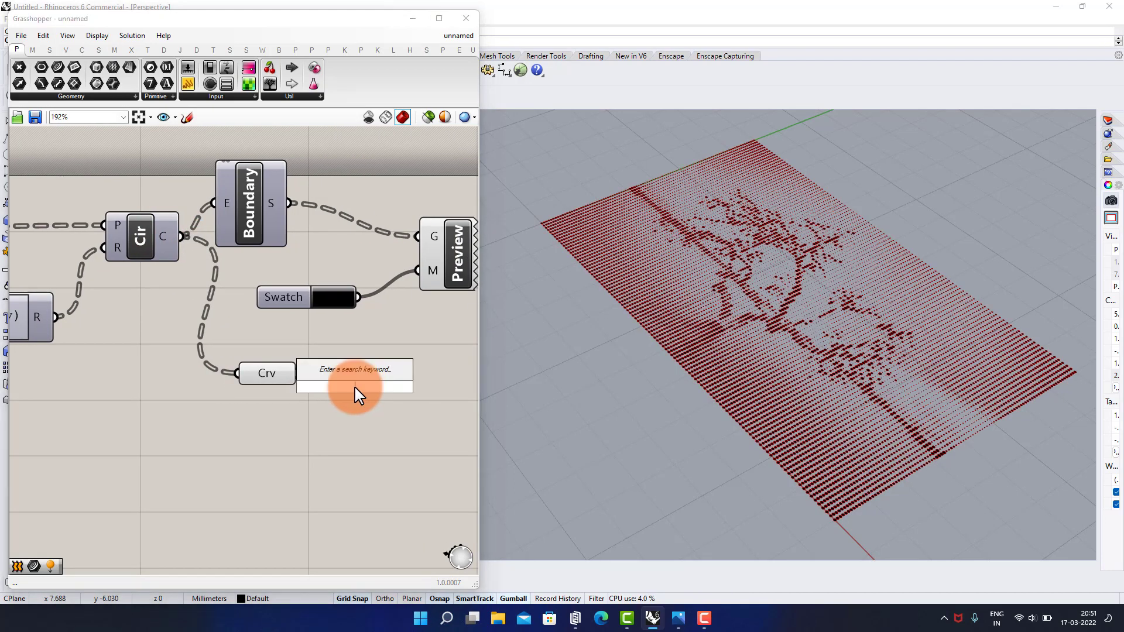
type("lo")
left_click(327, 358)
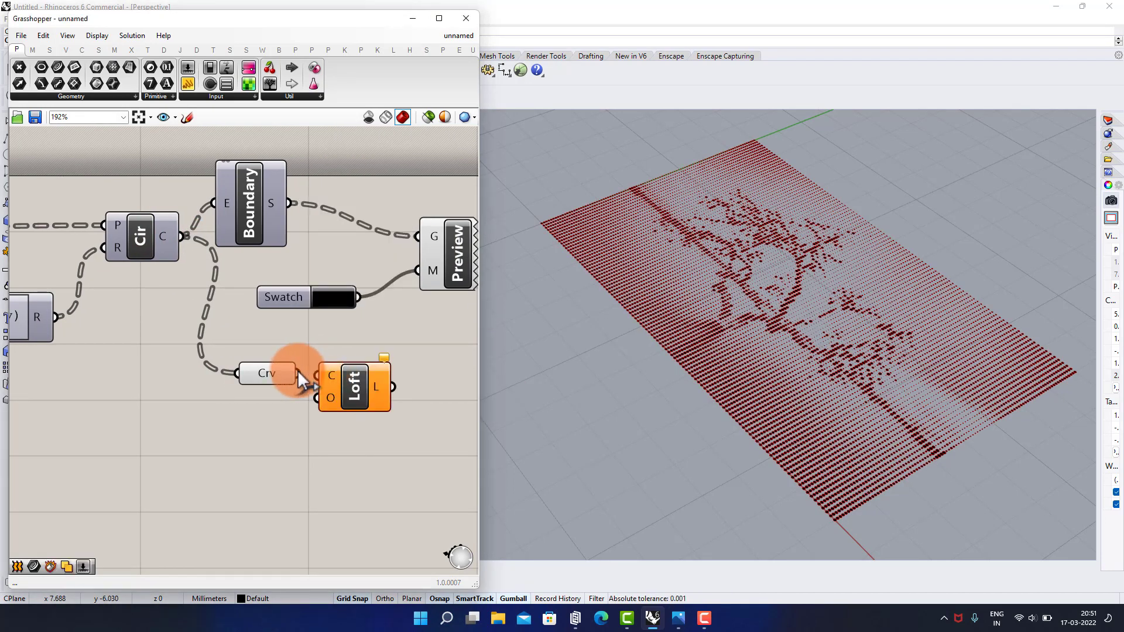
left_click_drag(297, 395, 299, 392)
- Turn off the preview of the Curve parameter and the Loft component
middle_click(300, 388)
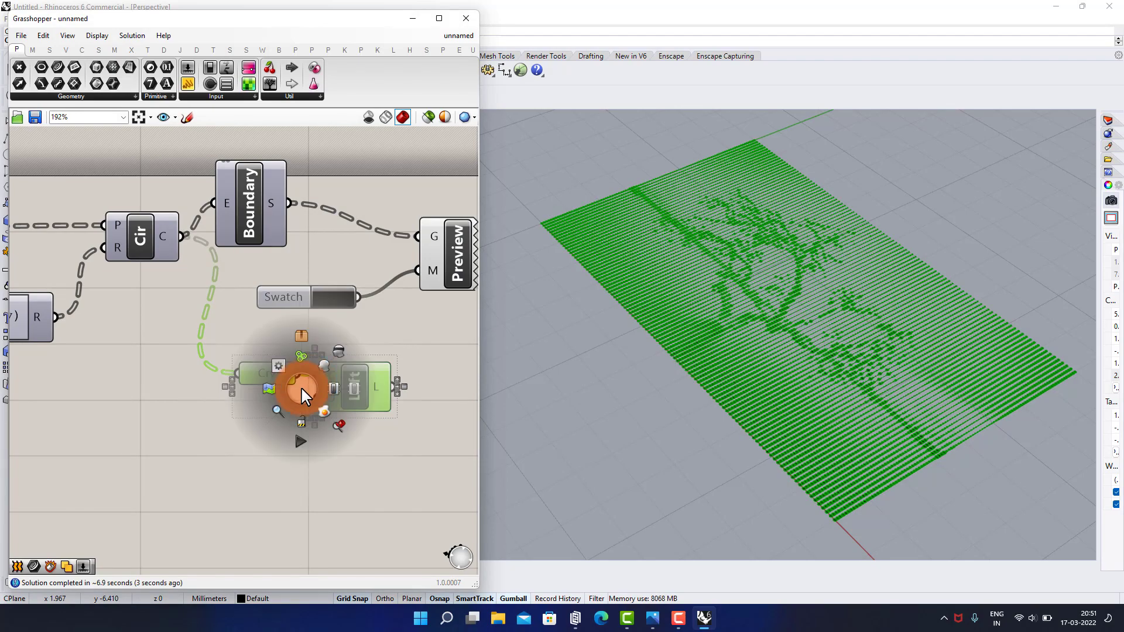
left_click(341, 356)
right_click_drag(413, 326, 336, 336)
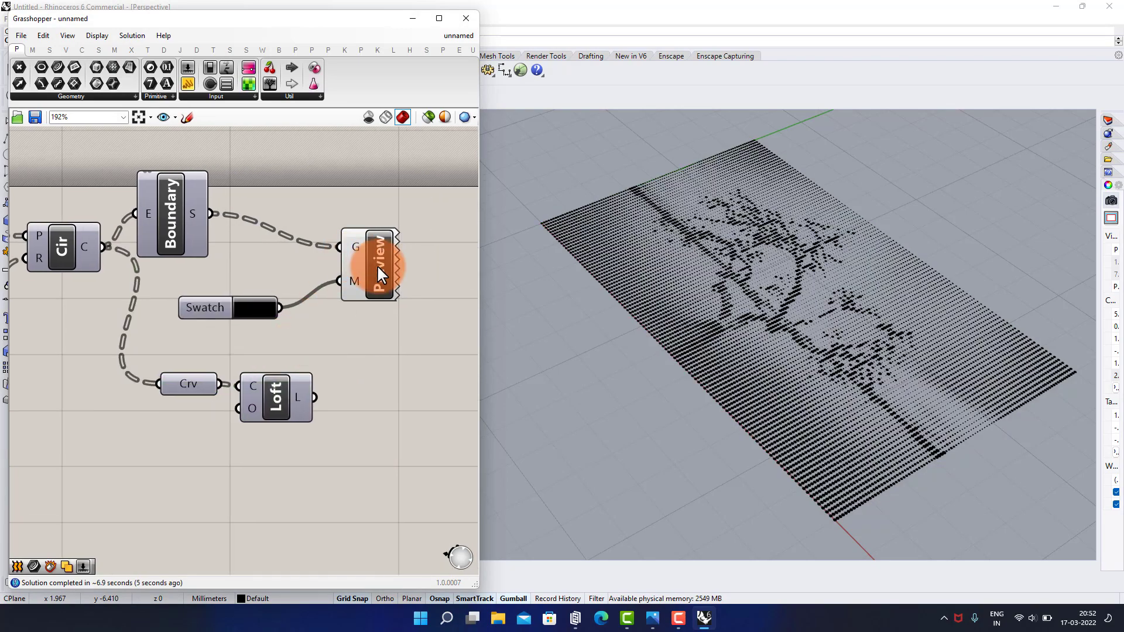
- Examine the black filled-circle tree pattern in the Perspective viewport, up close and as a whole
scroll(865, 320, "up", 7)
scroll(778, 340, "down", 4)
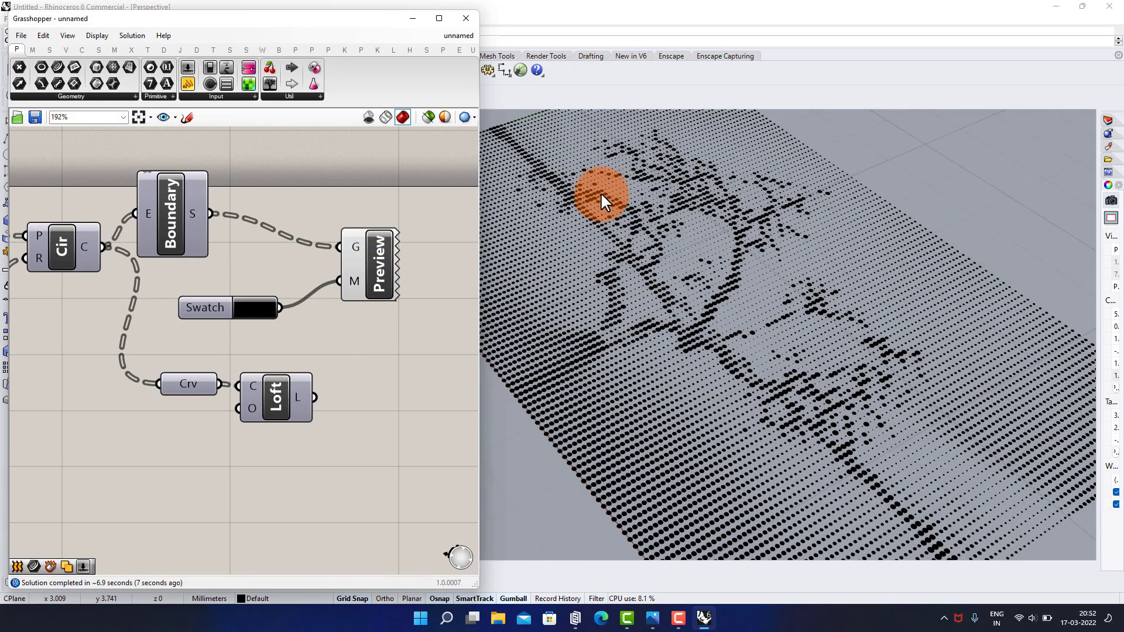
scroll(600, 192, "up", 3)
scroll(728, 311, "down", 8)
right_click_drag(658, 223, 668, 272)
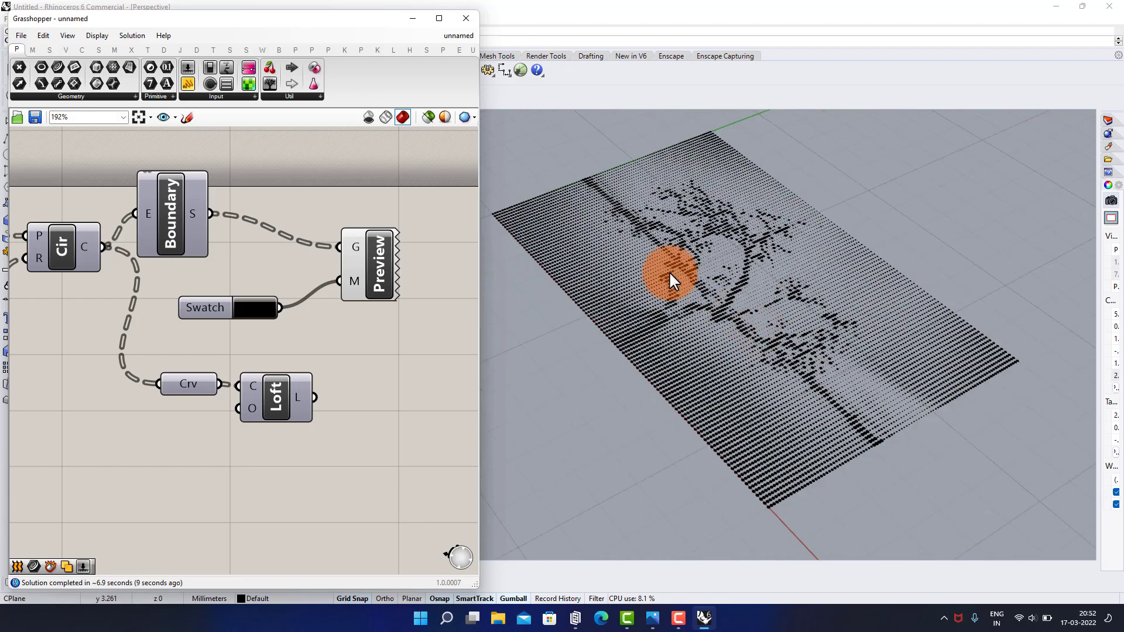
scroll(670, 273, "up", 3)
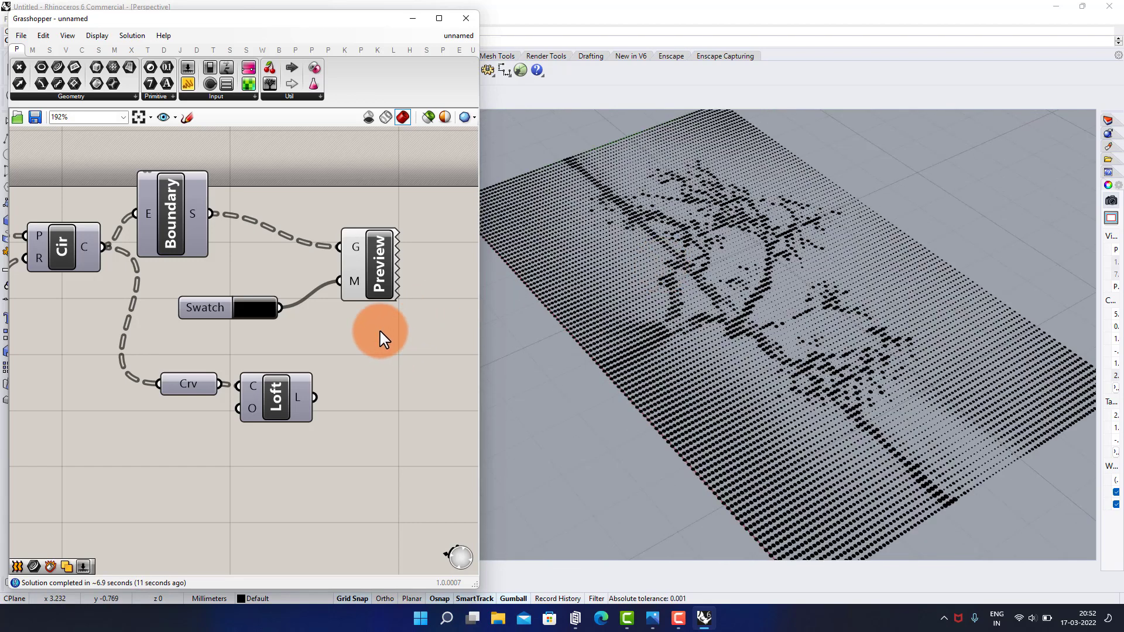
- Duplicate the Swatch and Custom Preview pair and place the copy beside the Loft component
right_click_drag(351, 382, 310, 354)
left_click_drag(367, 171, 216, 292)
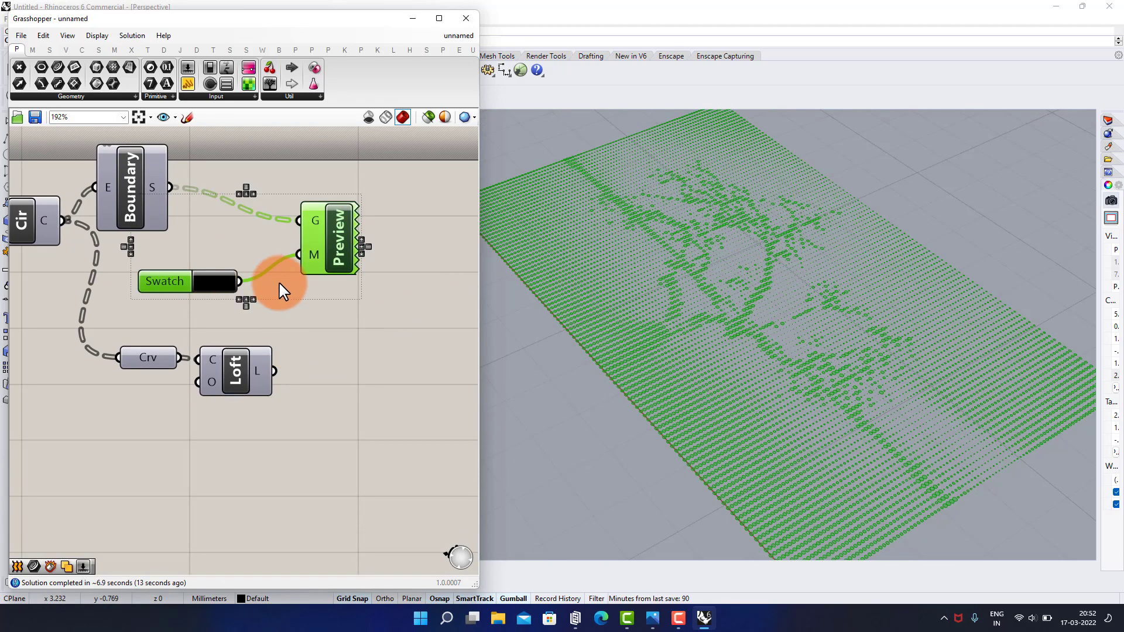
key("ctrl+c")
scroll(285, 228, "down", 2)
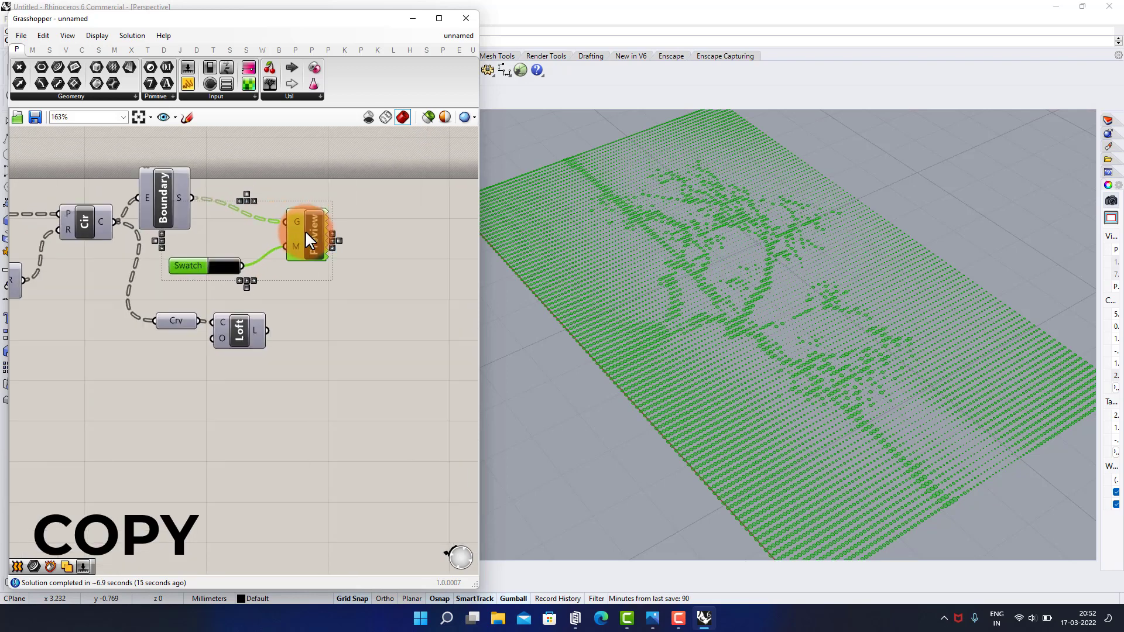
key("ctrl+v")
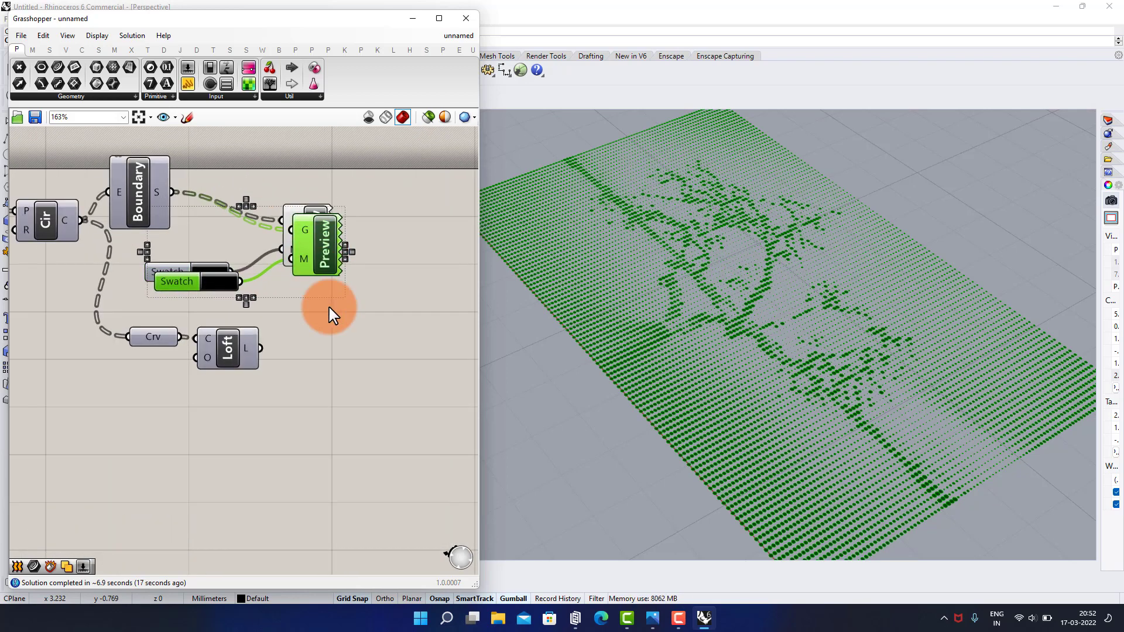
left_click_drag(333, 257, 421, 380)
- Connect Loft's L output to the copied Custom Preview's G input and turn off the original Custom Preview
left_click(321, 324)
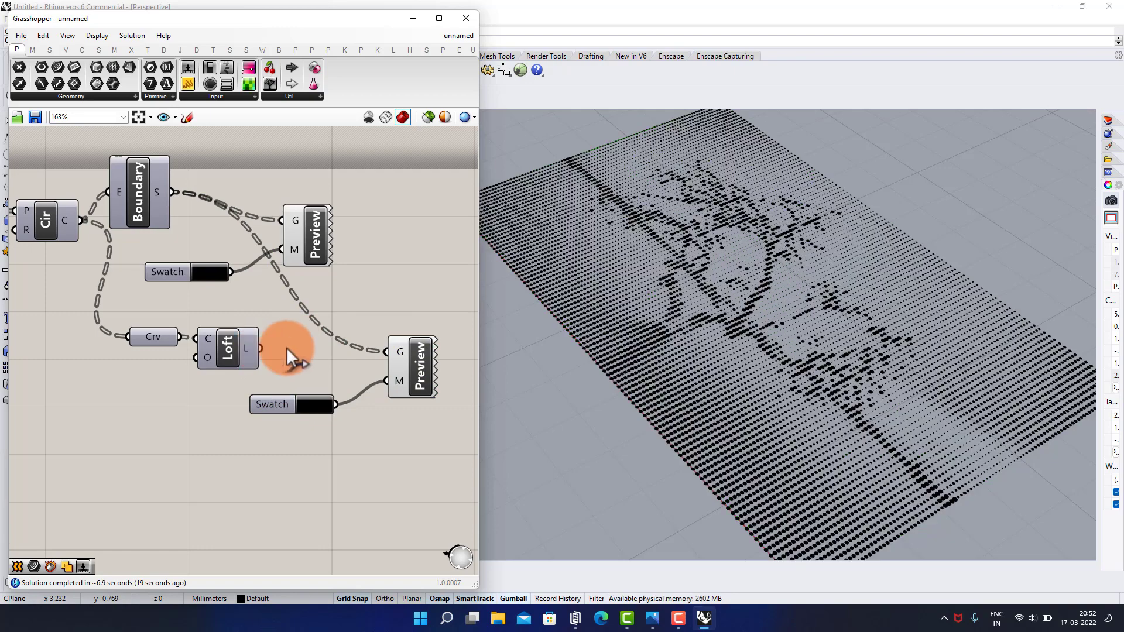
left_click(302, 258)
middle_click(302, 258)
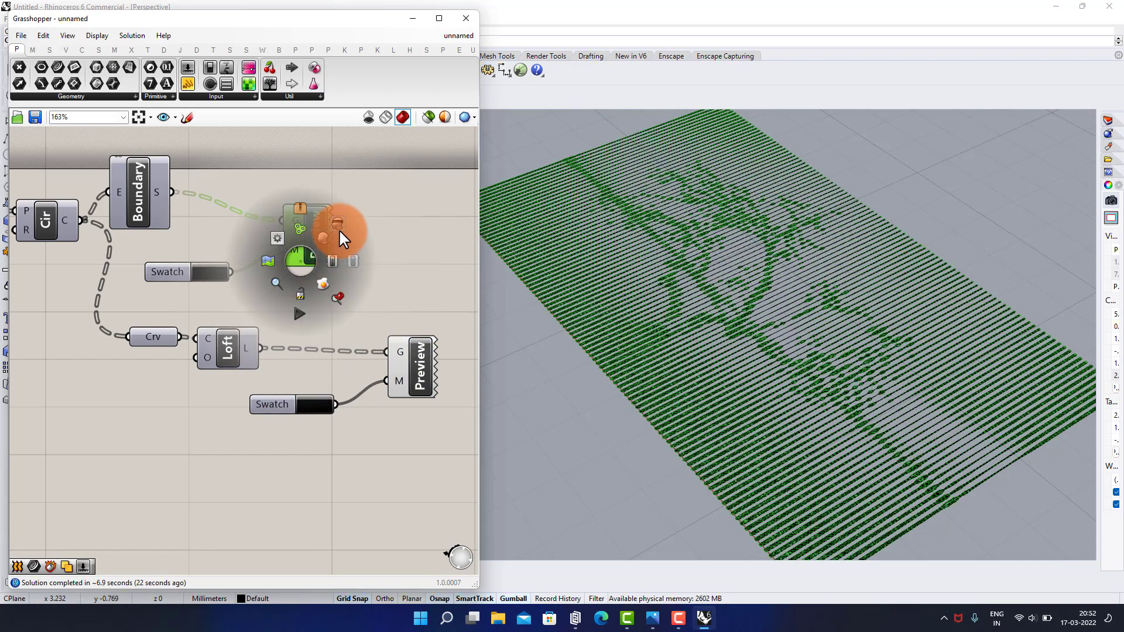
left_click(339, 231)
- Examine the black lofted strip pattern in the Perspective viewport, up close and as a whole
scroll(695, 170, "up", 8)
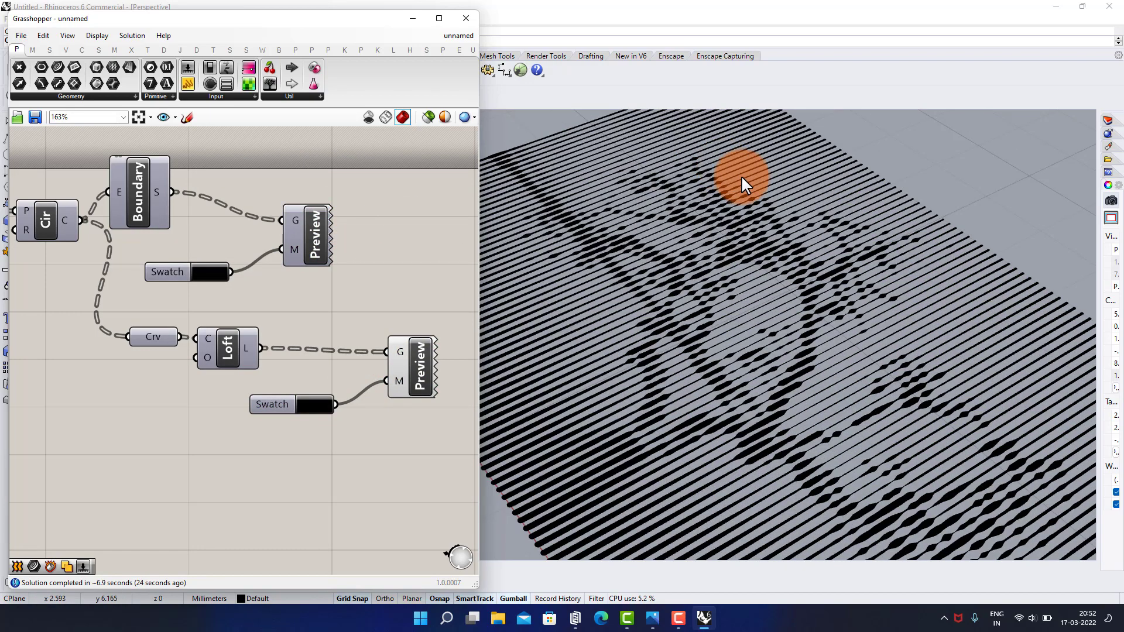
right_click_drag(971, 192, 842, 404)
scroll(634, 269, "down", 9)
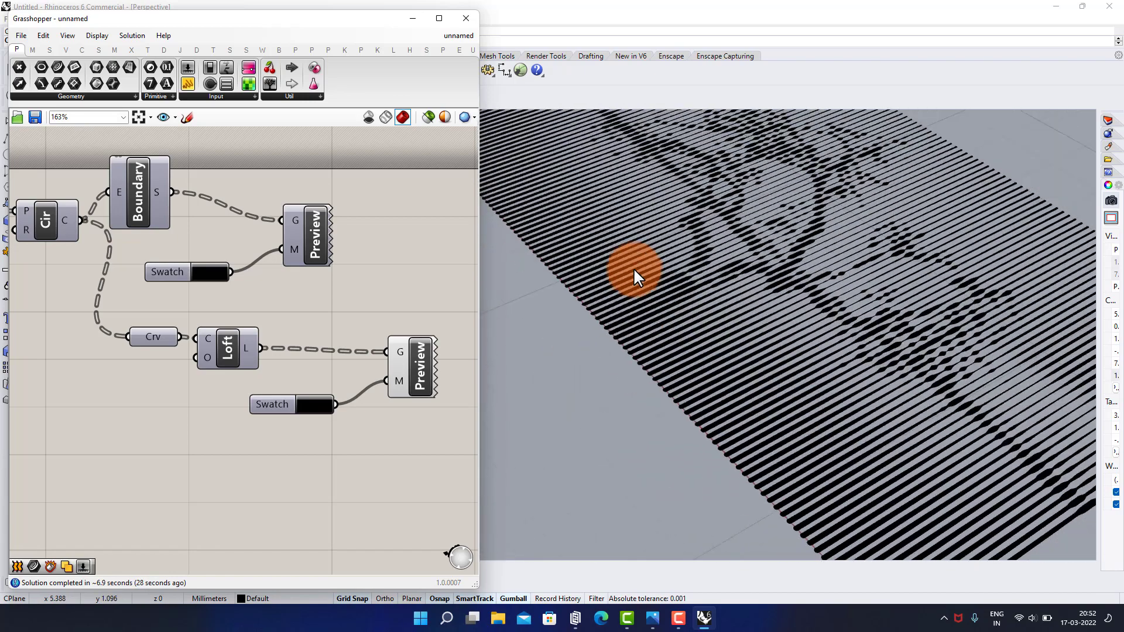
scroll(956, 311, "up", 10)
scroll(932, 349, "down", 5)
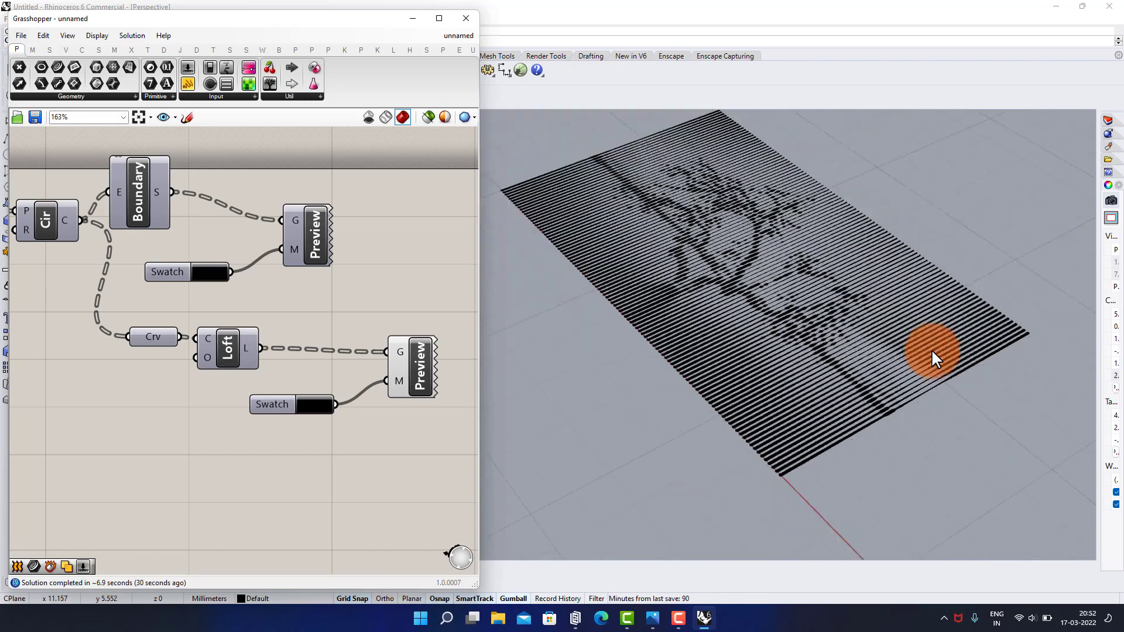
scroll(744, 241, "up", 3)
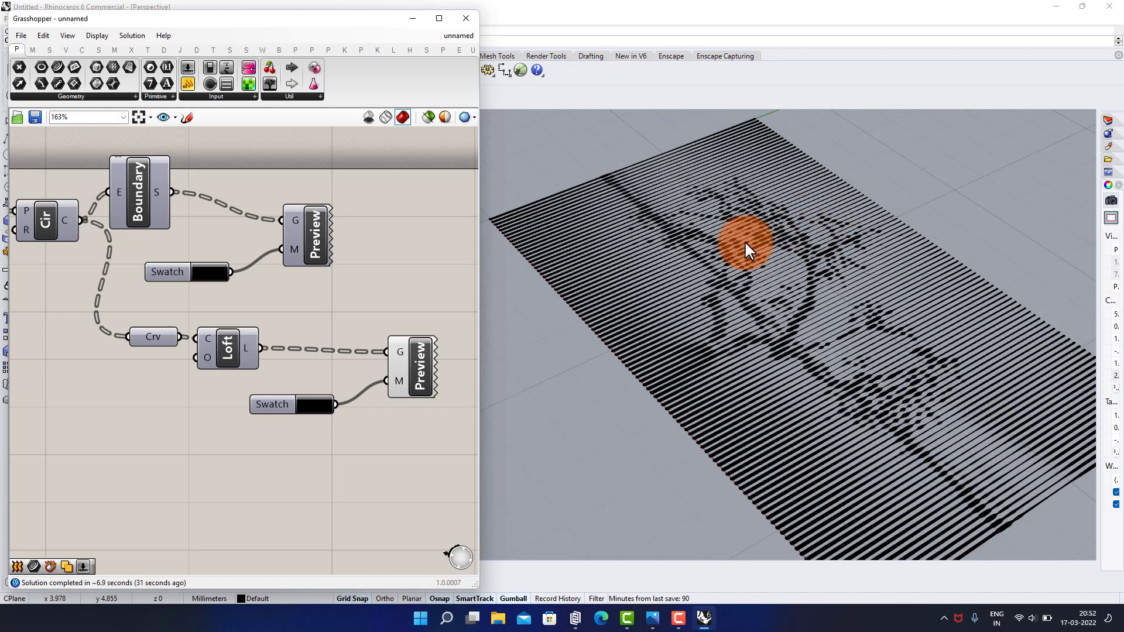
- Minimize Grasshopper and set the viewport background color to white in the Rhino options
left_click(415, 20)
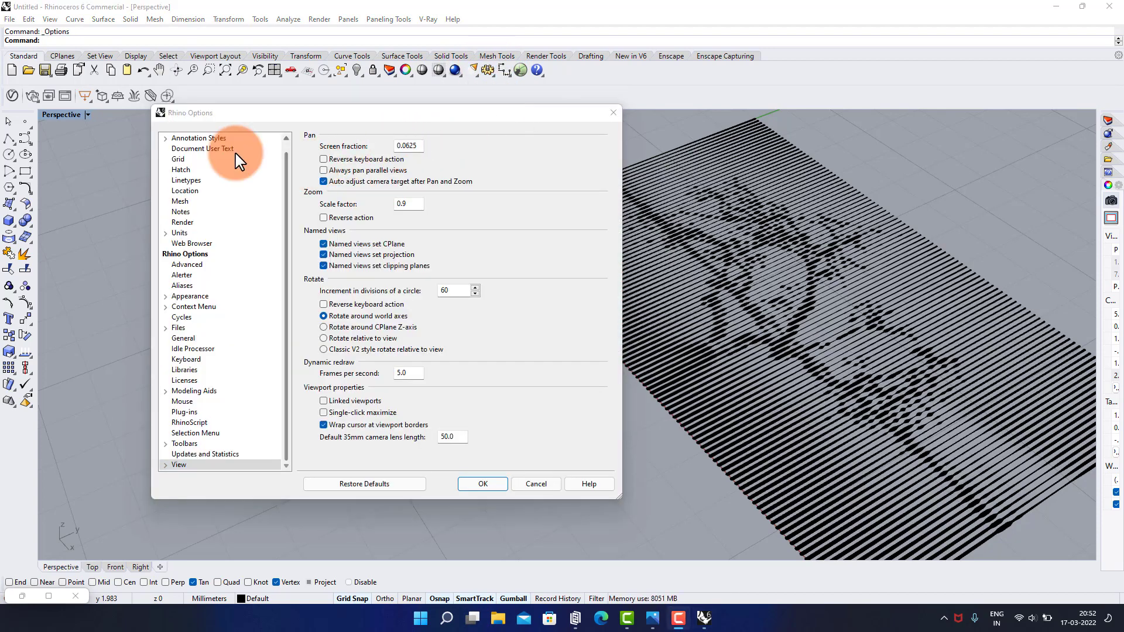
left_click(209, 162)
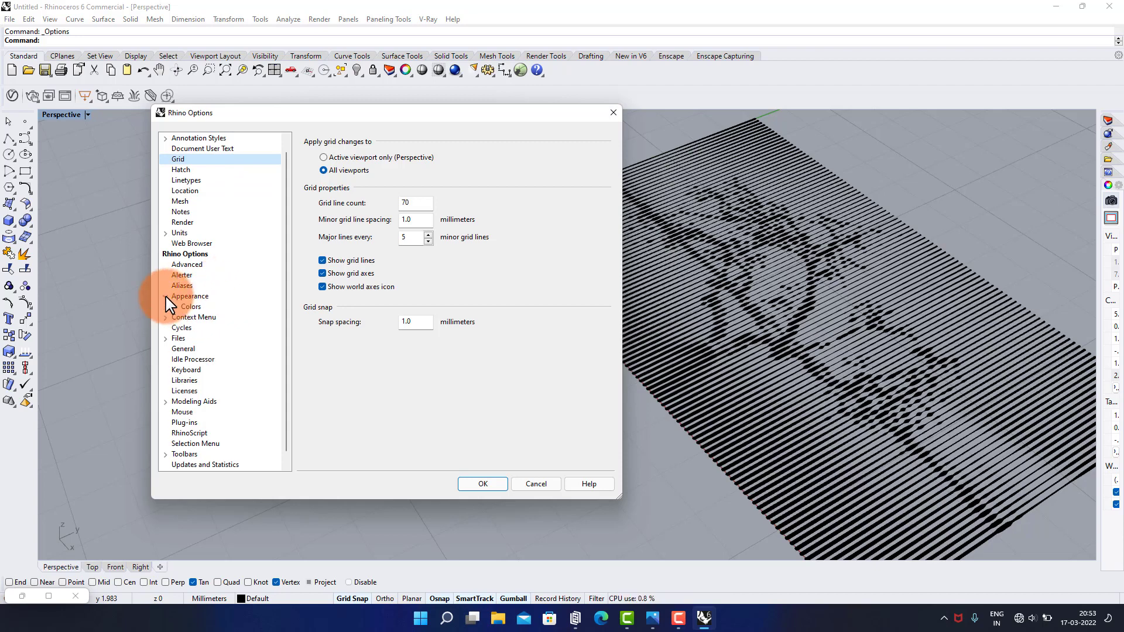
left_click(194, 305)
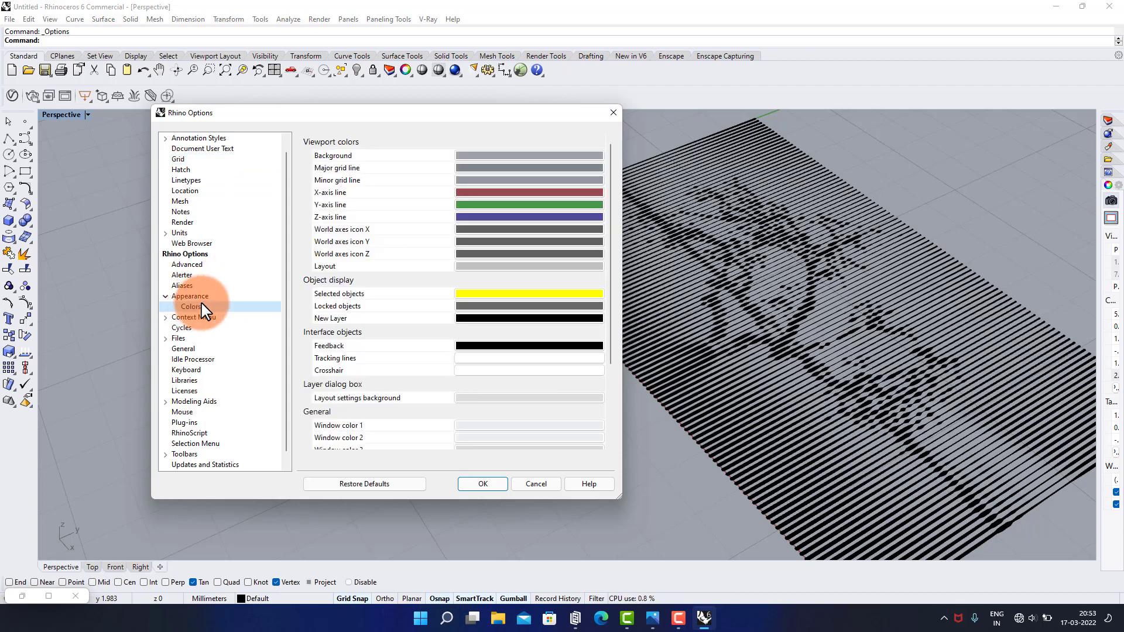
left_click(483, 156)
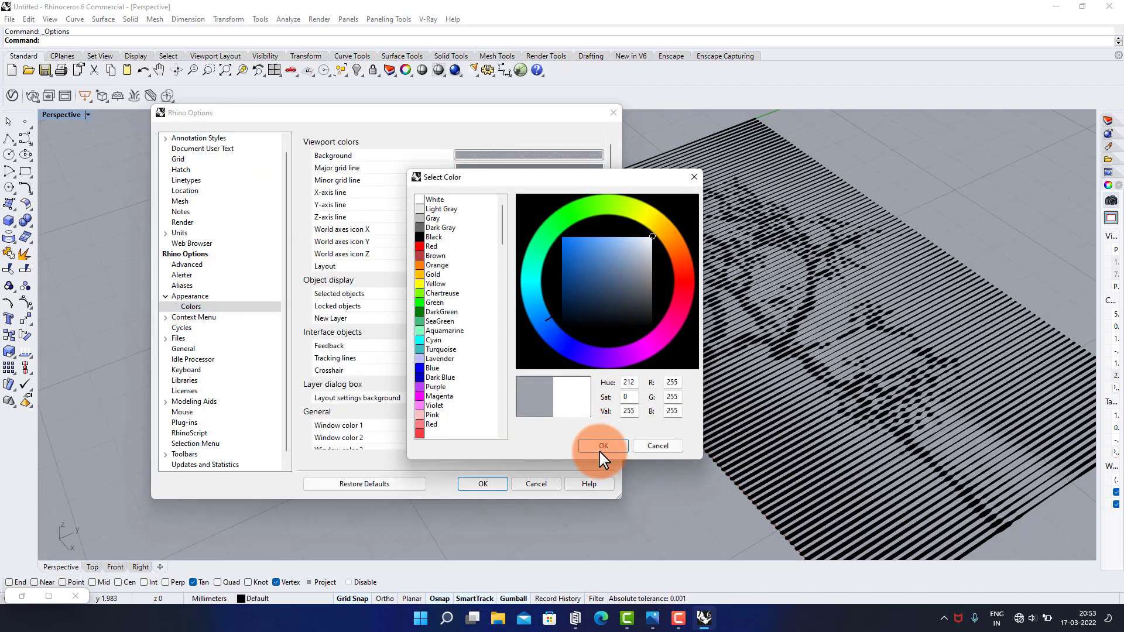
left_click(603, 447)
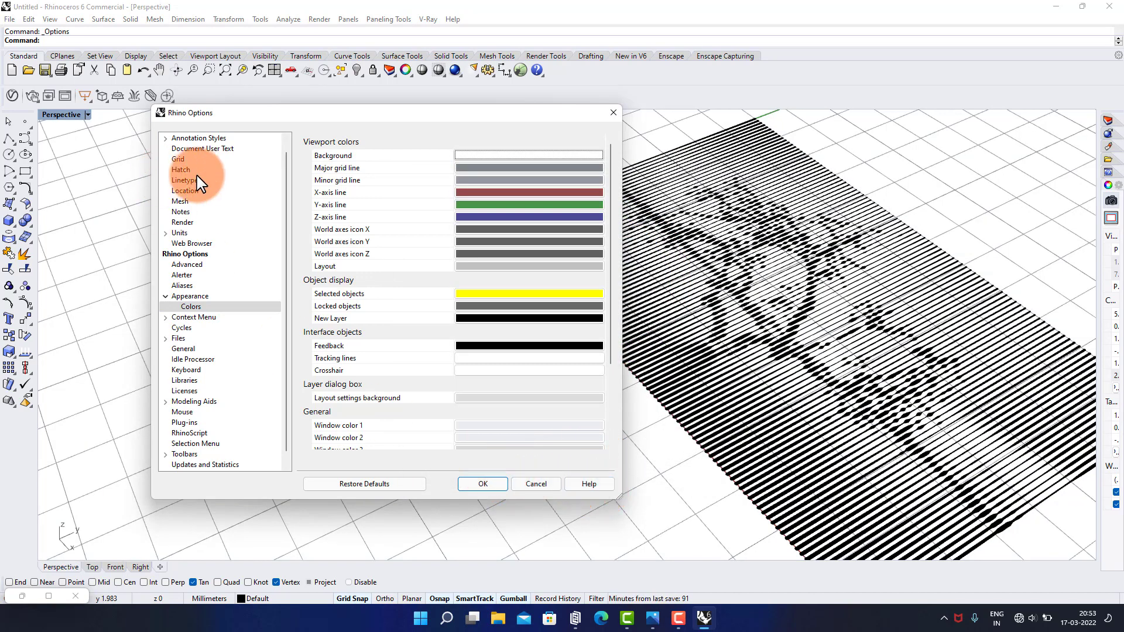
- Hide the viewport grid lines in the Rhino options and bring the Grasshopper window back
left_click(178, 159)
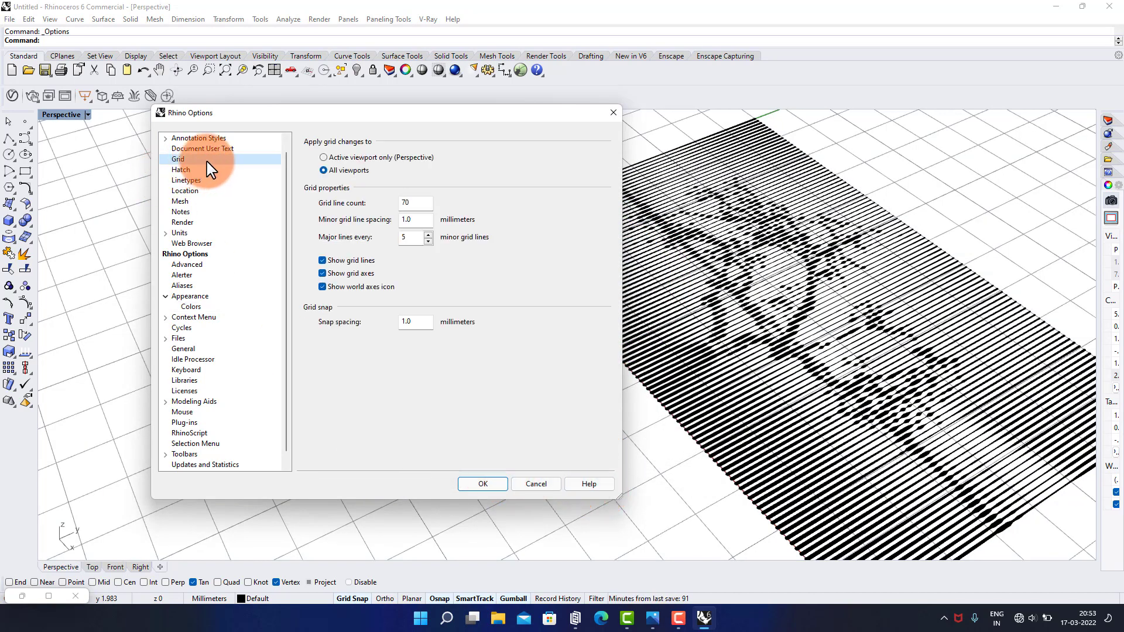
left_click(323, 261)
left_click(483, 482)
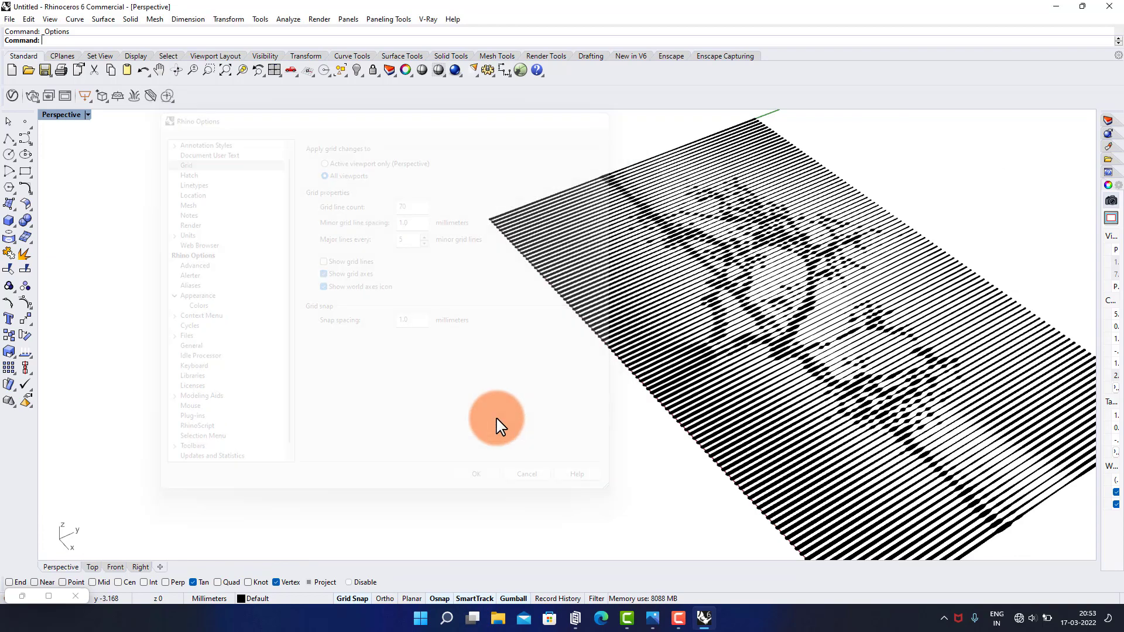
left_click(22, 596)
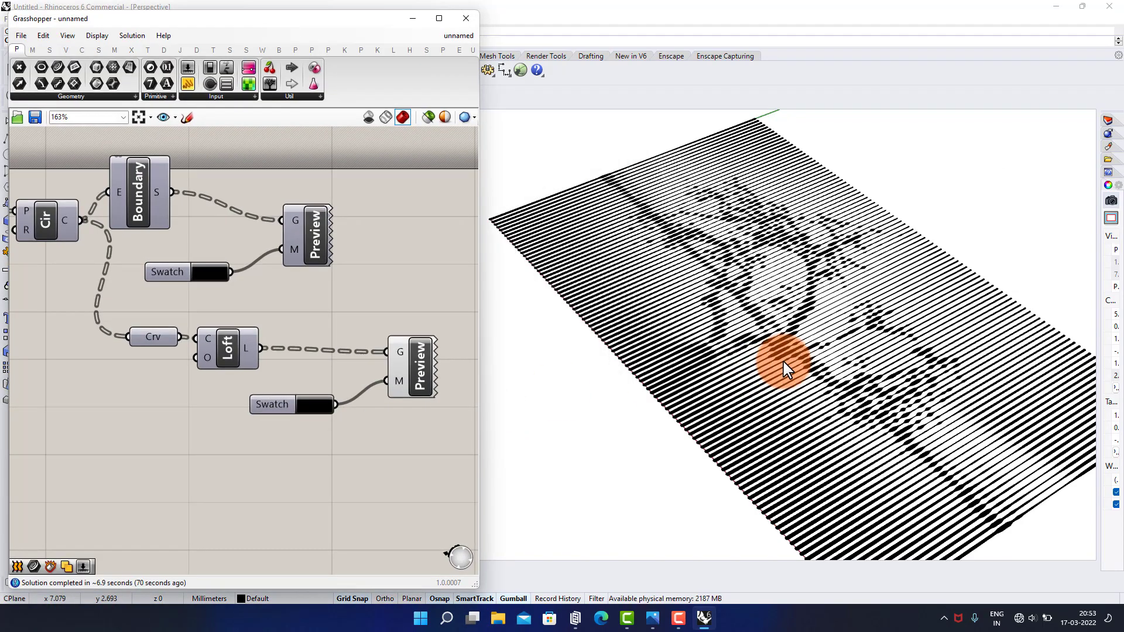
- Add a Move component below the image sampler and connect SDivide's P output to its G input
right_click_drag(778, 364, 685, 354)
left_click(423, 332)
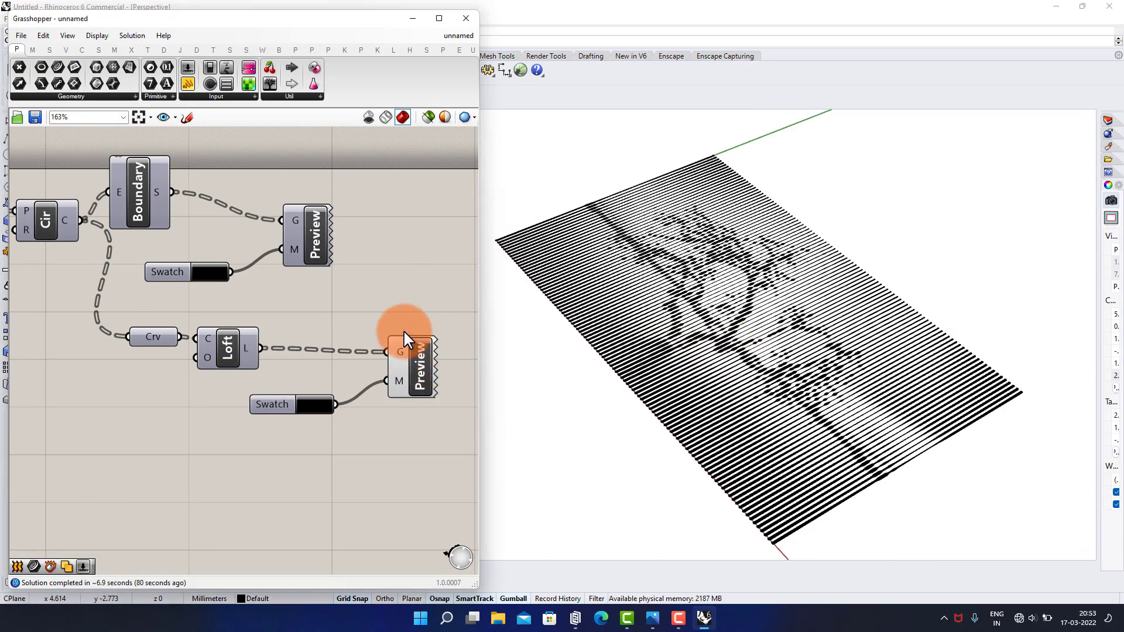
scroll(354, 288, "down", 2)
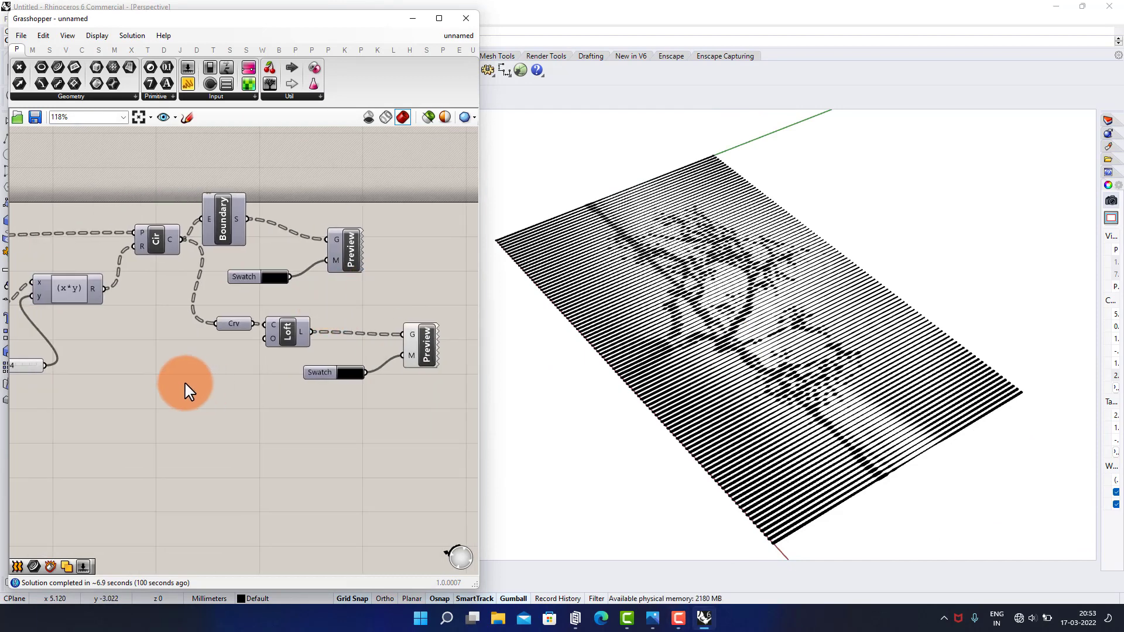
right_click_drag(187, 379, 329, 342)
right_click_drag(185, 330, 294, 334)
right_click_drag(205, 344, 363, 319)
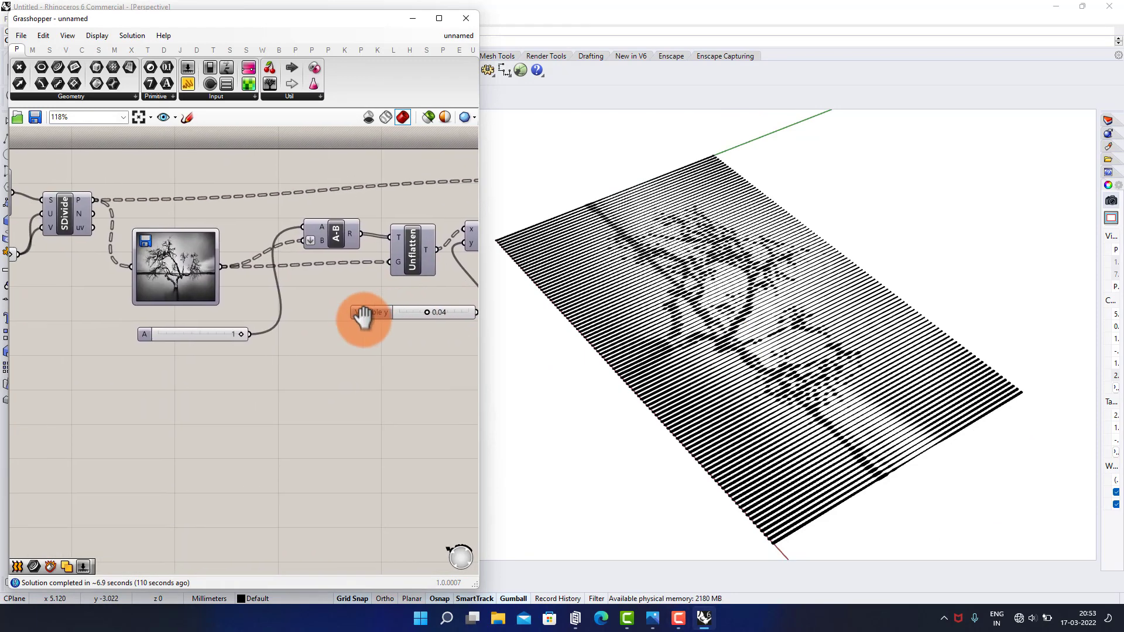
double_click(291, 390)
type("m")
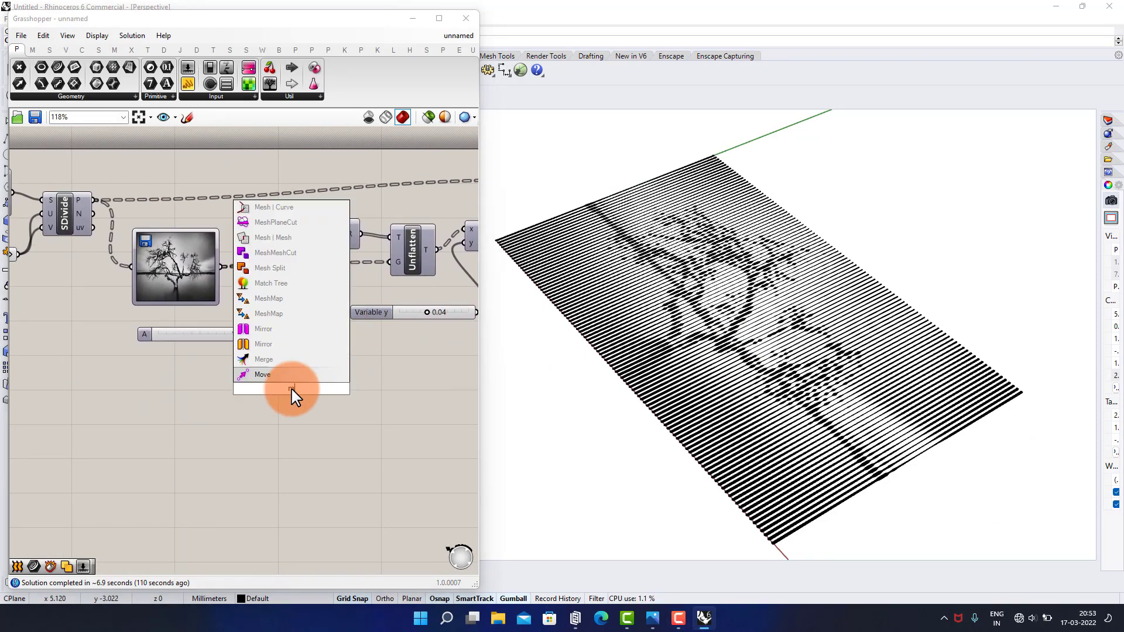
left_click(263, 375)
scroll(252, 371, "up", 2)
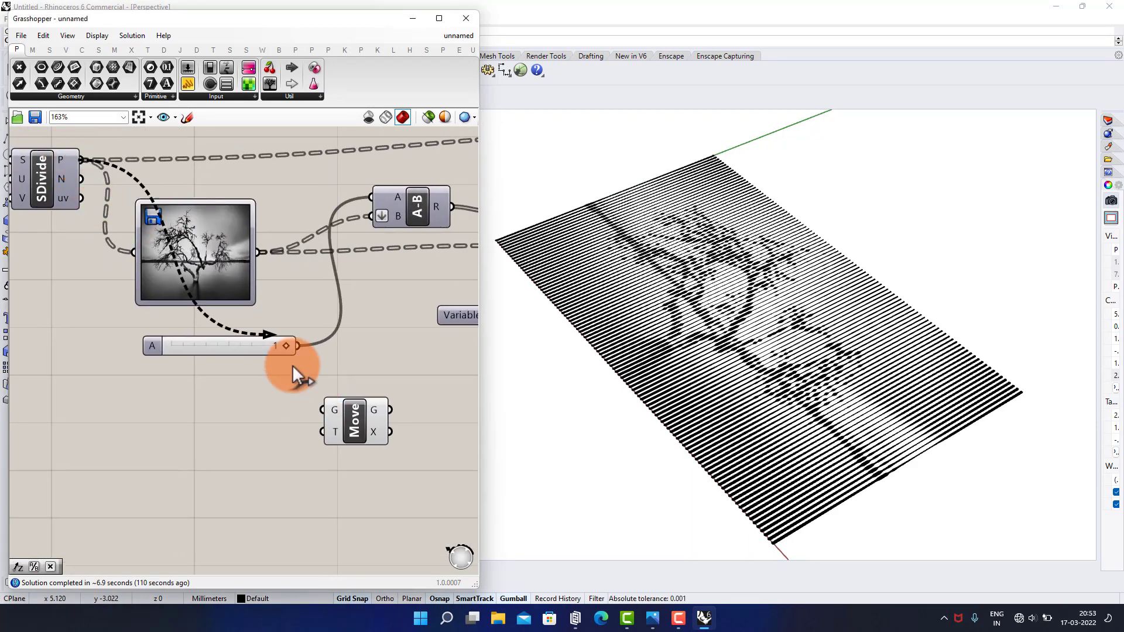
left_click_drag(415, 453, 419, 454)
left_click(331, 473)
- Add a Division component before Move and feed the image sampler's output into its A input
scroll(651, 349, "down", 6)
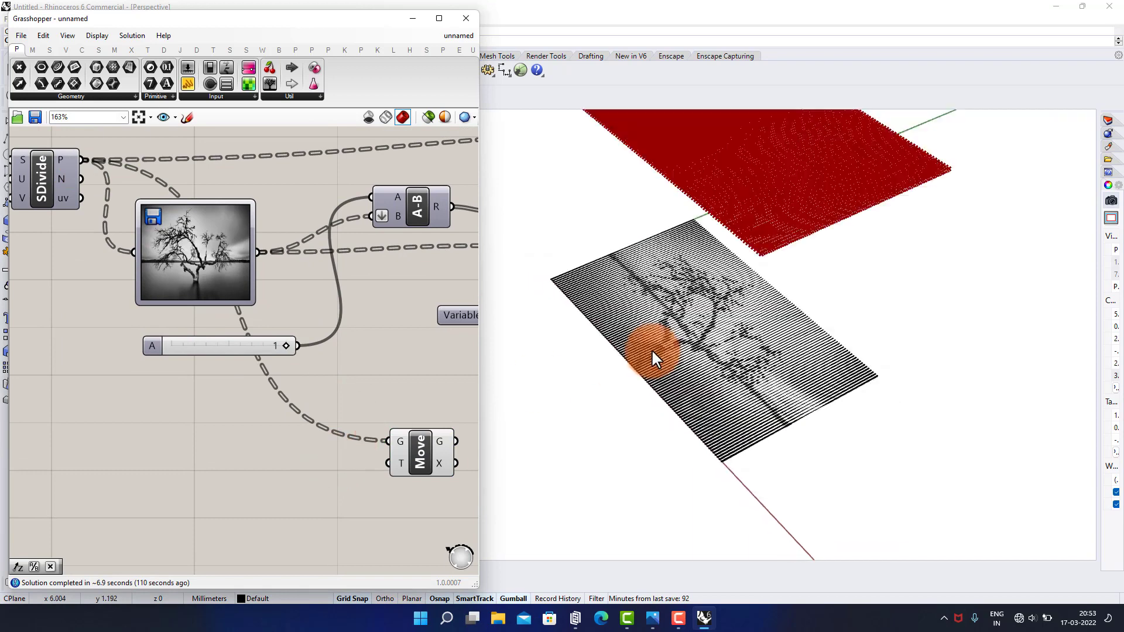
scroll(658, 350, "up", 2)
right_click_drag(663, 303, 720, 348, "shift")
right_click_drag(299, 413, 283, 342)
scroll(275, 410, "up", 3)
scroll(288, 402, "down", 2)
right_click_drag(291, 410, 310, 404)
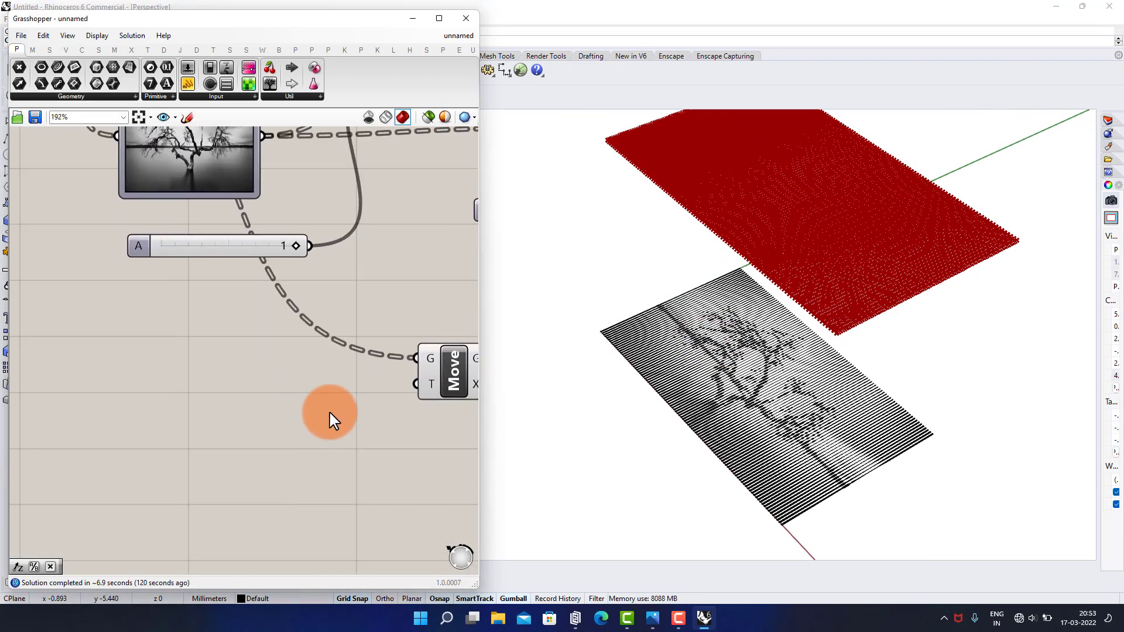
double_click(190, 417)
type("div")
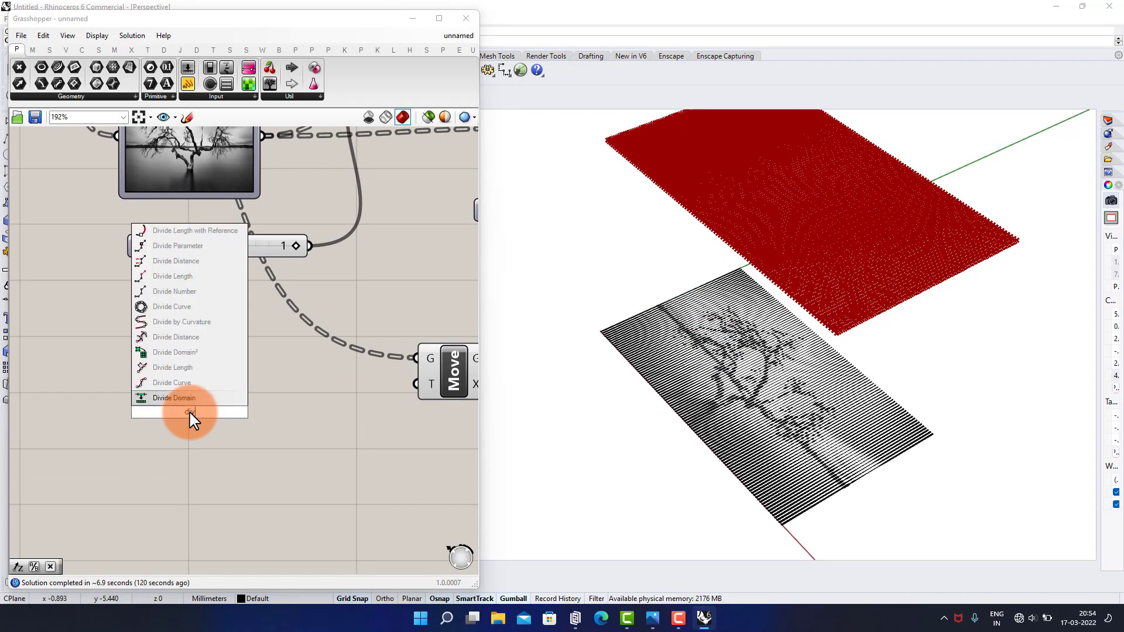
type("is")
left_click(192, 398)
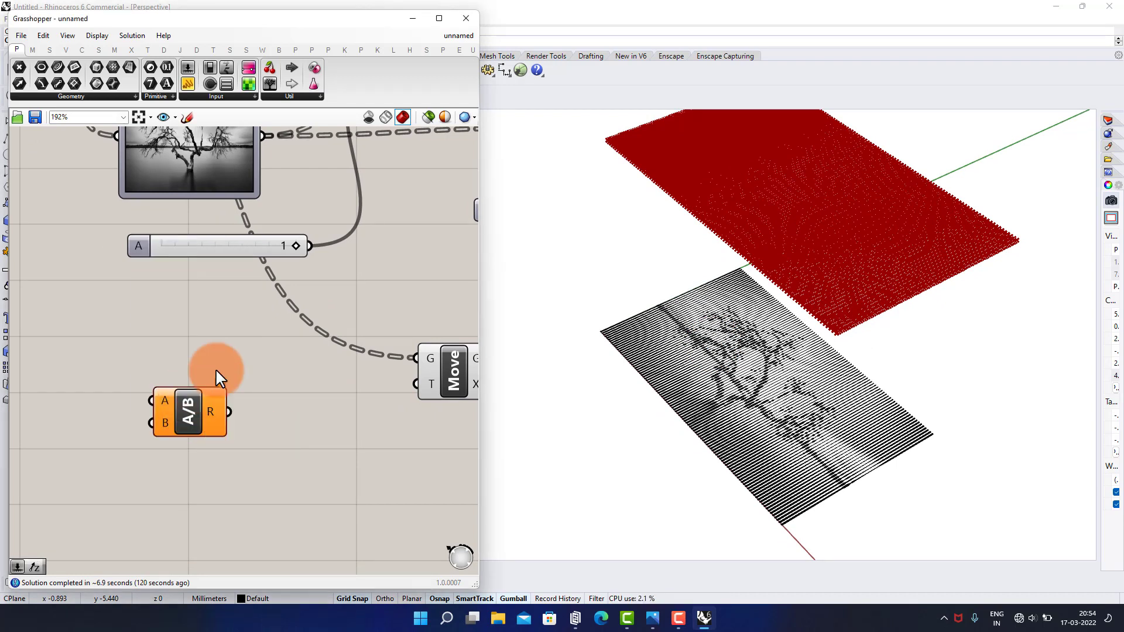
scroll(205, 340, "down", 2)
right_click_drag(203, 334, 243, 356)
left_click_drag(287, 214, 298, 414)
- Create a number slider set to 3, connect it to the Division component's B input and place it below
scroll(225, 407, "up", 3)
double_click(154, 473)
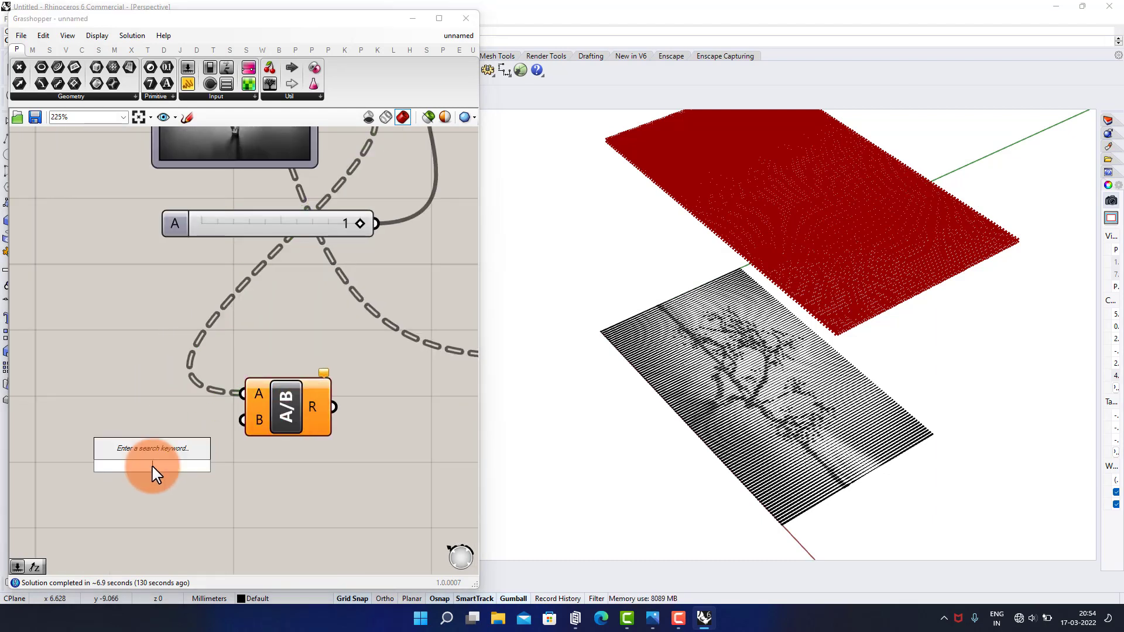
key("Return")
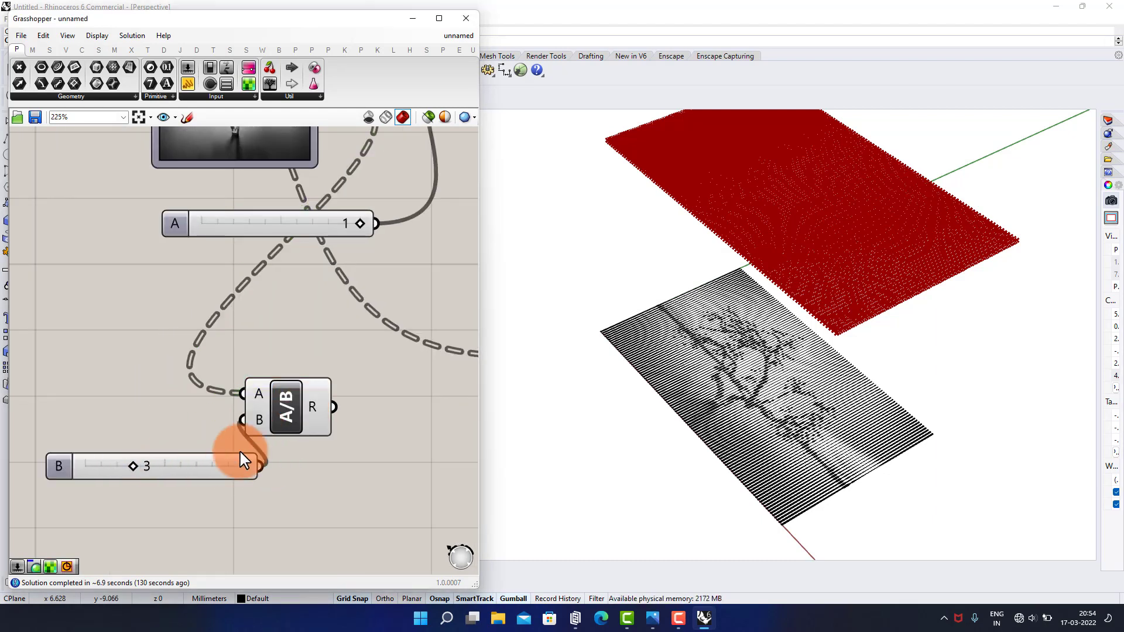
left_click_drag(226, 460, 191, 469)
left_click(274, 481)
- Add a Unit Z component and wire it between the Division's R output and Move's T input
right_click_drag(396, 416, 313, 422)
double_click(312, 423)
type("z")
left_click(311, 408)
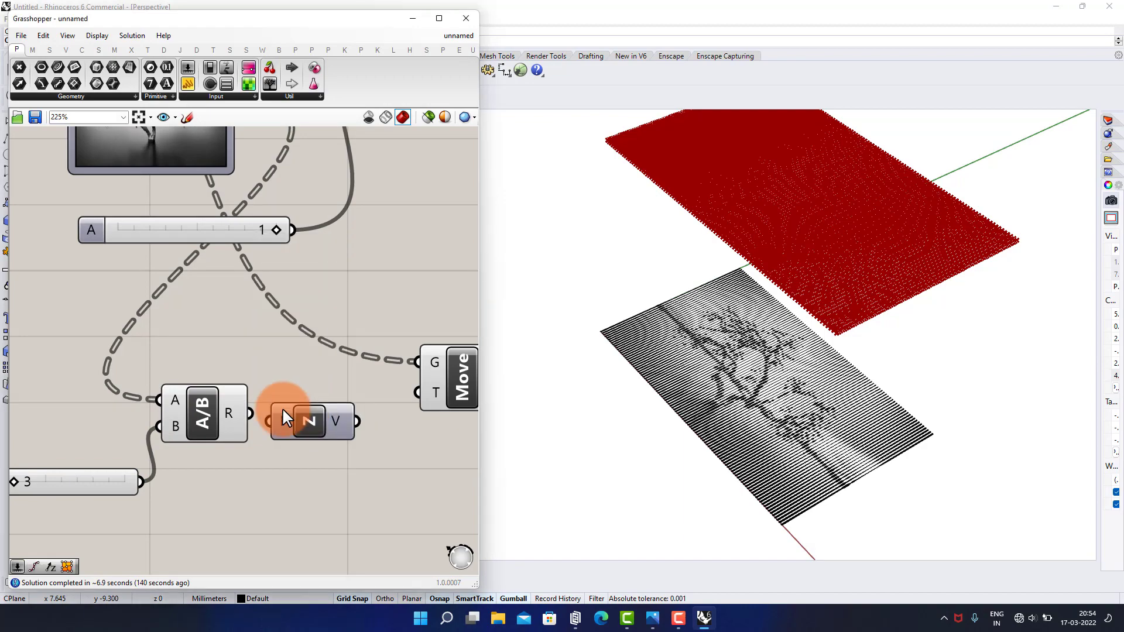
left_click_drag(357, 422, 417, 393)
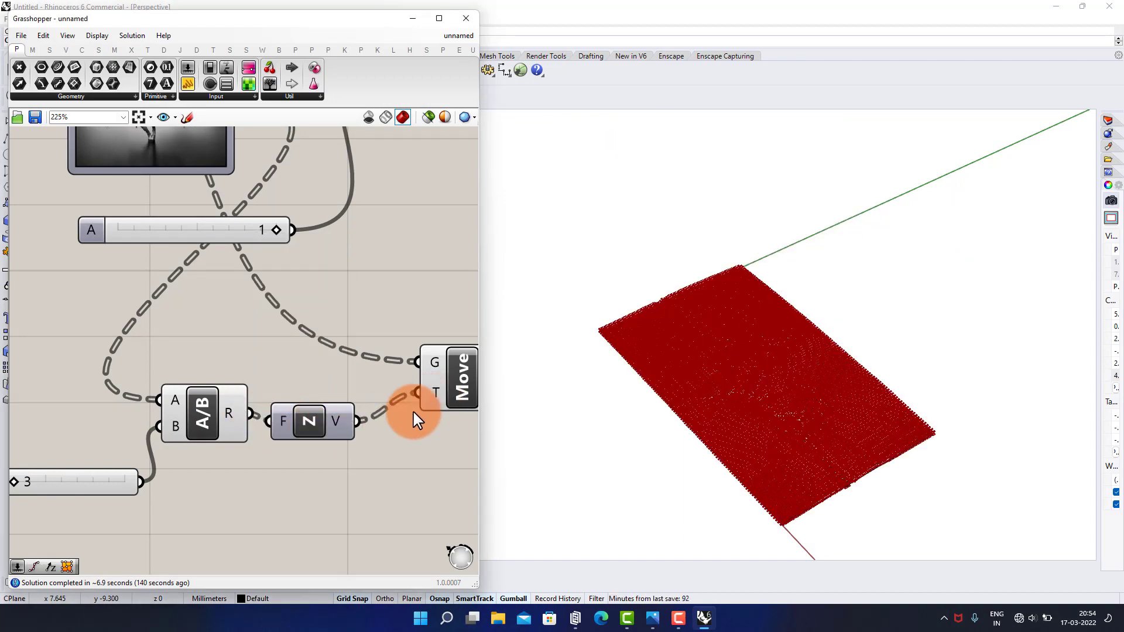
- Try a divisor of 10 on the Division's B slider, then return it to 3
right_click_drag(680, 383, 596, 383)
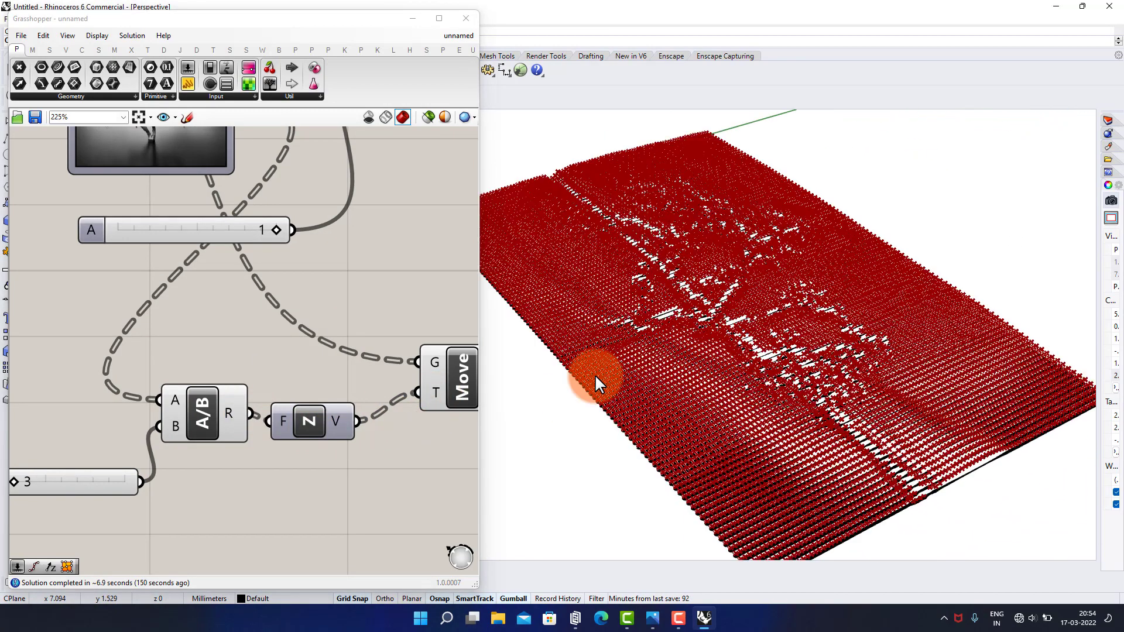
right_click_drag(118, 385, 200, 357)
left_click_drag(99, 458, 276, 496)
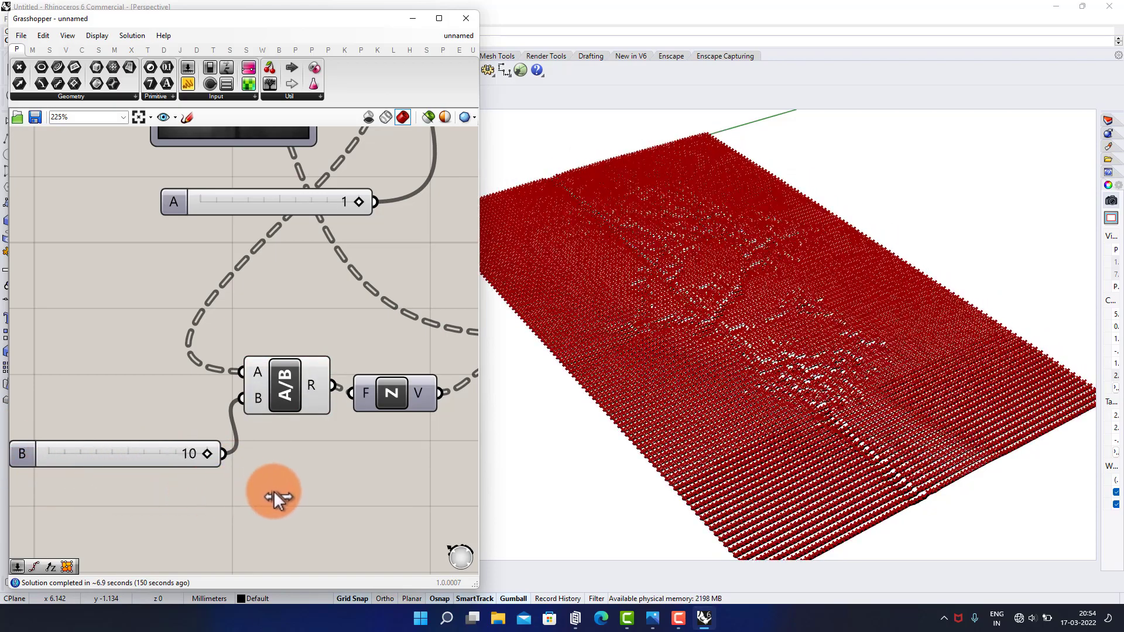
left_click_drag(163, 491, 97, 484)
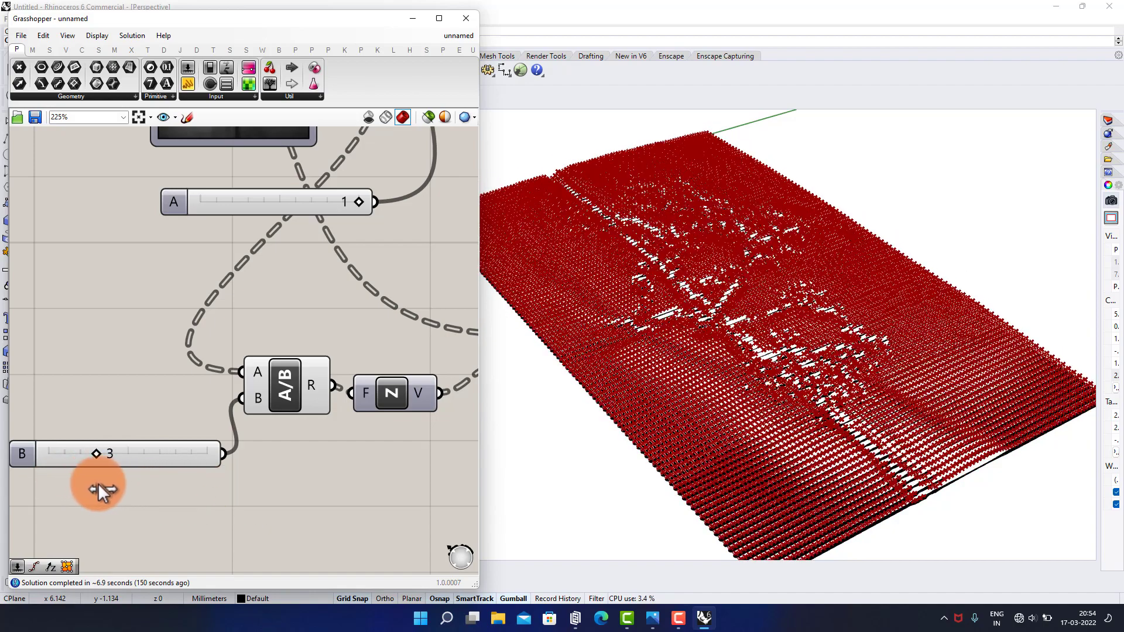
- Turn off the viewport preview of the Division component and the components selected around it
scroll(185, 363, "down", 3)
right_click_drag(340, 326, 304, 377)
scroll(305, 378, "down", 2)
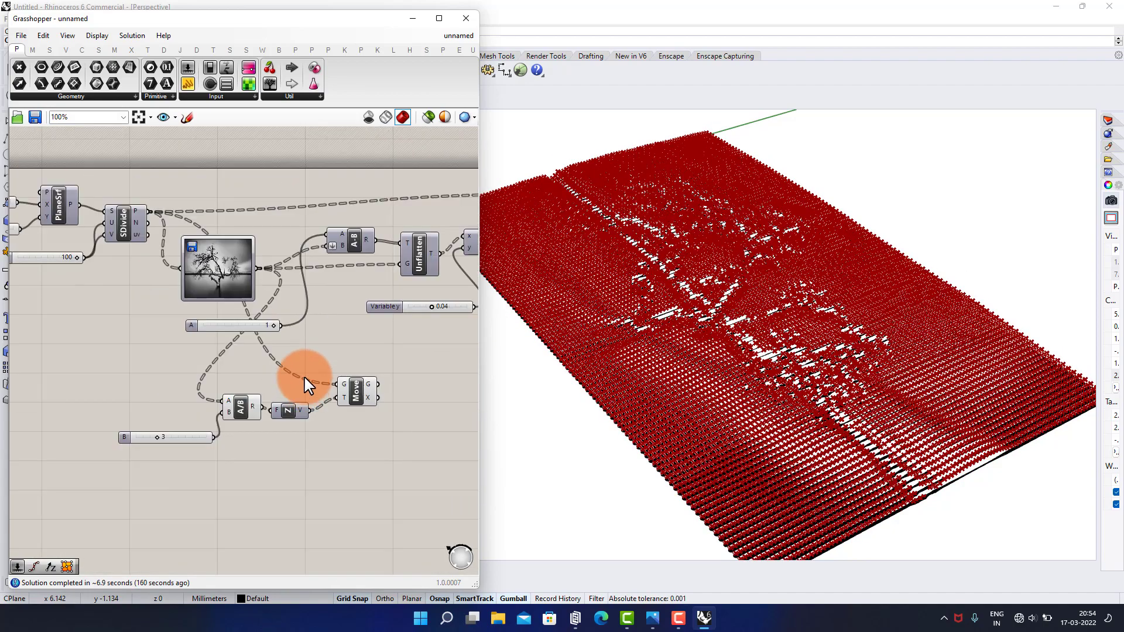
left_click_drag(275, 199, 197, 509)
middle_click(196, 507)
left_click(237, 470)
left_click(288, 467)
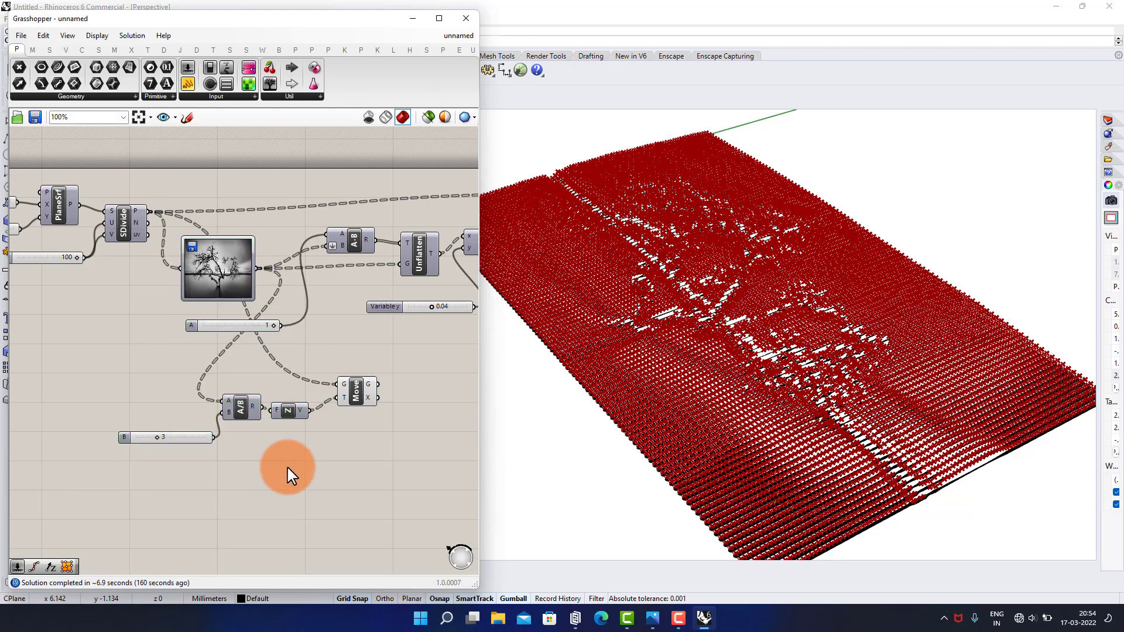
- Duplicate the Division component with its B slider and place the copy below the Move component
scroll(340, 405, "up", 3)
scroll(339, 405, "down", 4)
right_click_drag(445, 376, 287, 369)
scroll(253, 374, "up", 2)
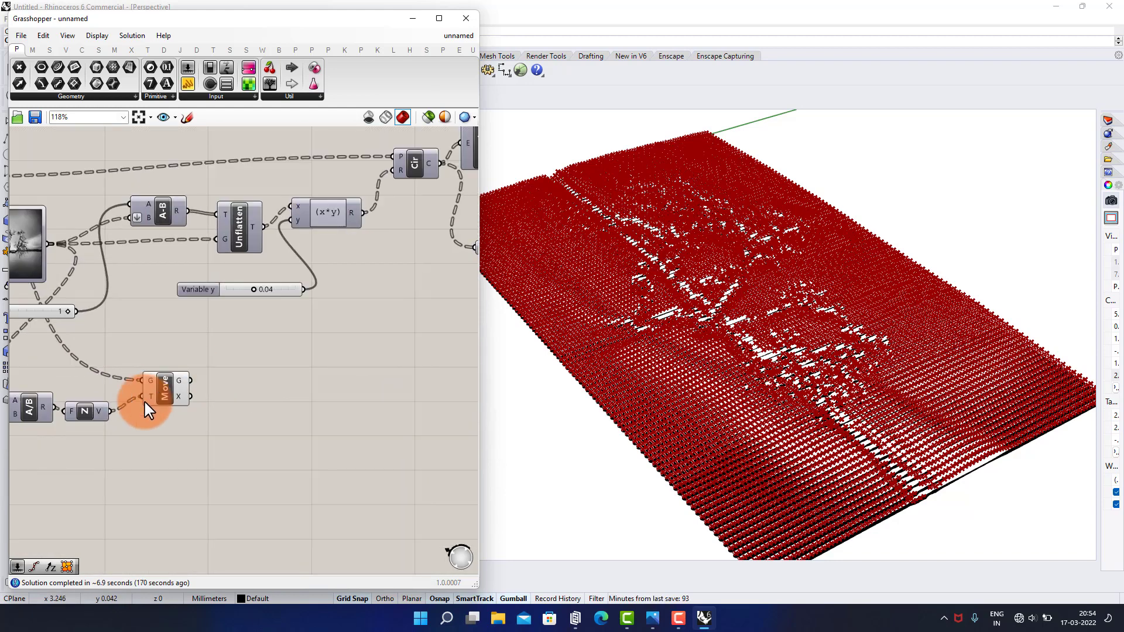
right_click_drag(103, 409, 276, 373)
scroll(275, 374, "up", 2)
left_click_drag(188, 321, 128, 436)
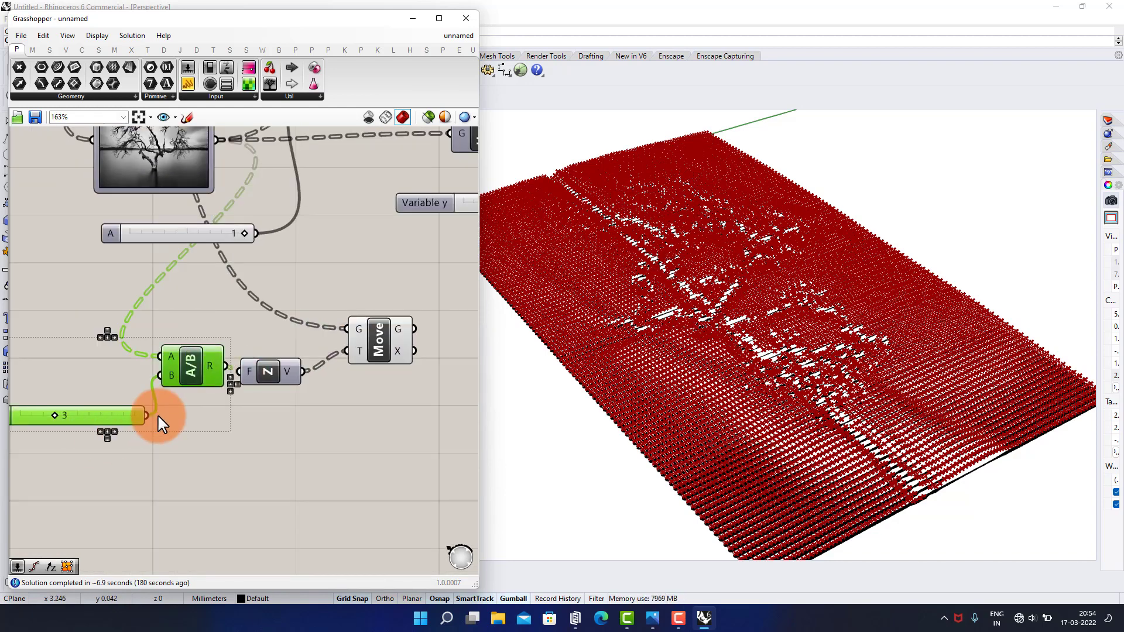
key("ctrl+c")
key("ctrl+v")
right_click_drag(231, 357, 203, 339)
left_click_drag(188, 359, 434, 432)
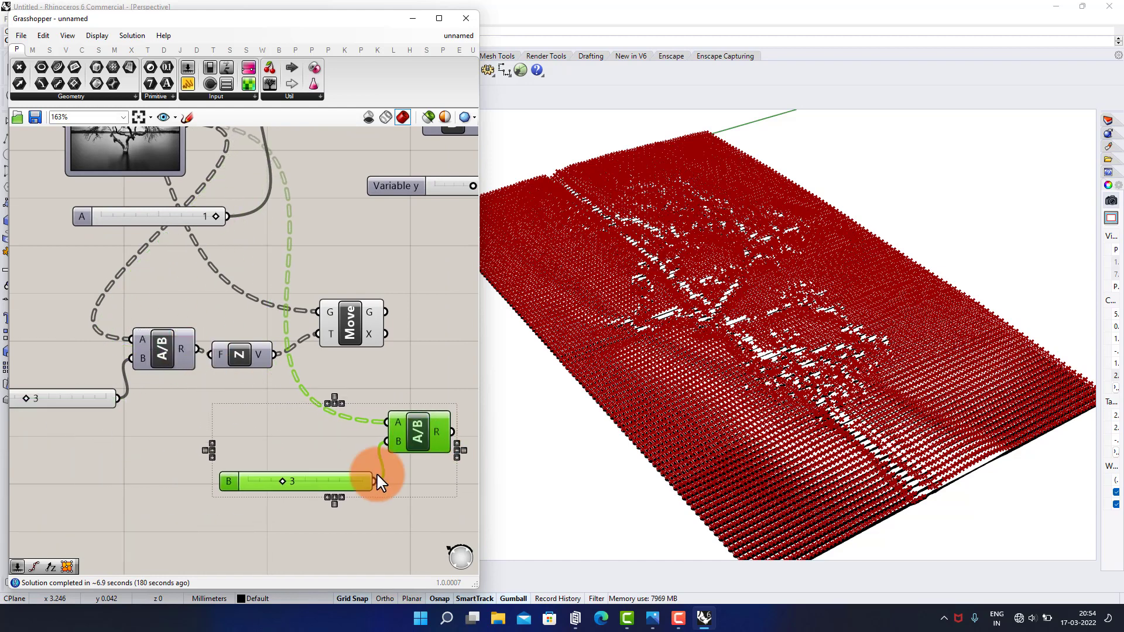
- Replace the copied slider with a new one set to 20, connected to the copied Division's B input
left_click(315, 477)
scroll(315, 478, "up", 2)
key("Delete")
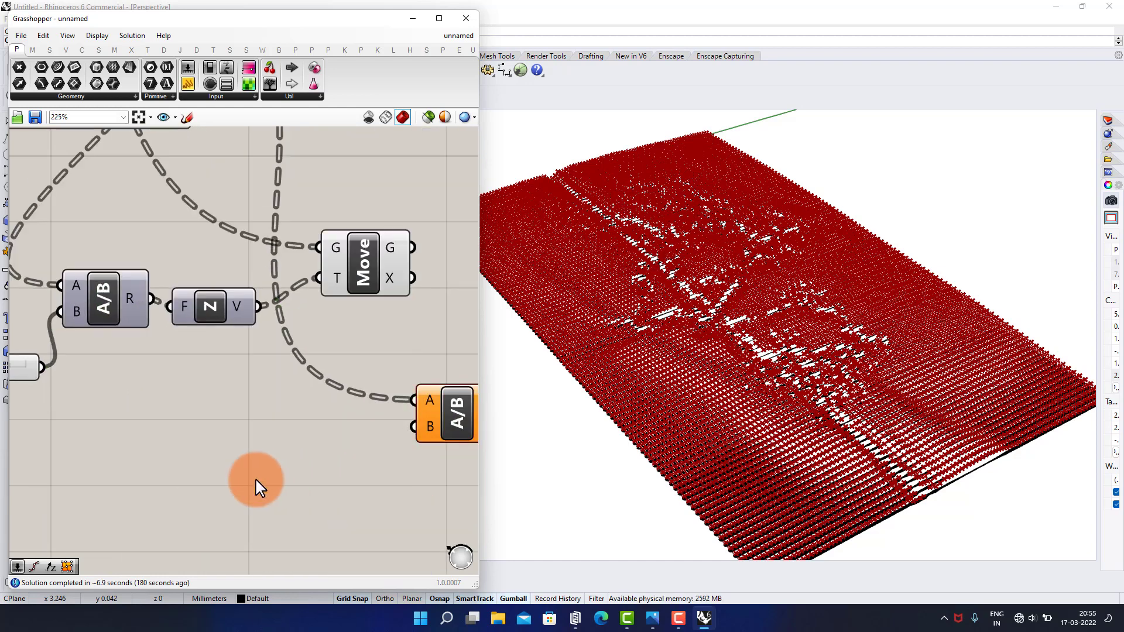
double_click(236, 488)
type("20")
key("Return")
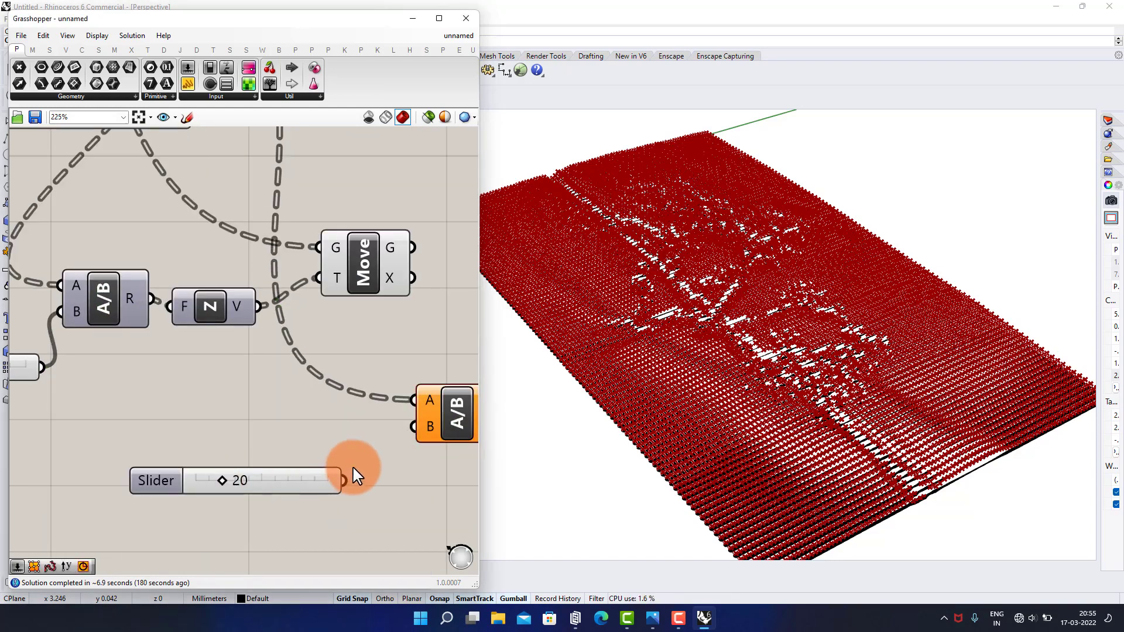
left_click_drag(430, 440, 429, 438)
- Add a Circle component, using Move's G output for its P input and the copied Division's R output as radius
right_click_drag(392, 396, 272, 412)
scroll(272, 412, "down", 2)
right_click_drag(343, 340, 301, 333)
scroll(352, 343, "up", 1)
double_click(352, 342)
type("cir")
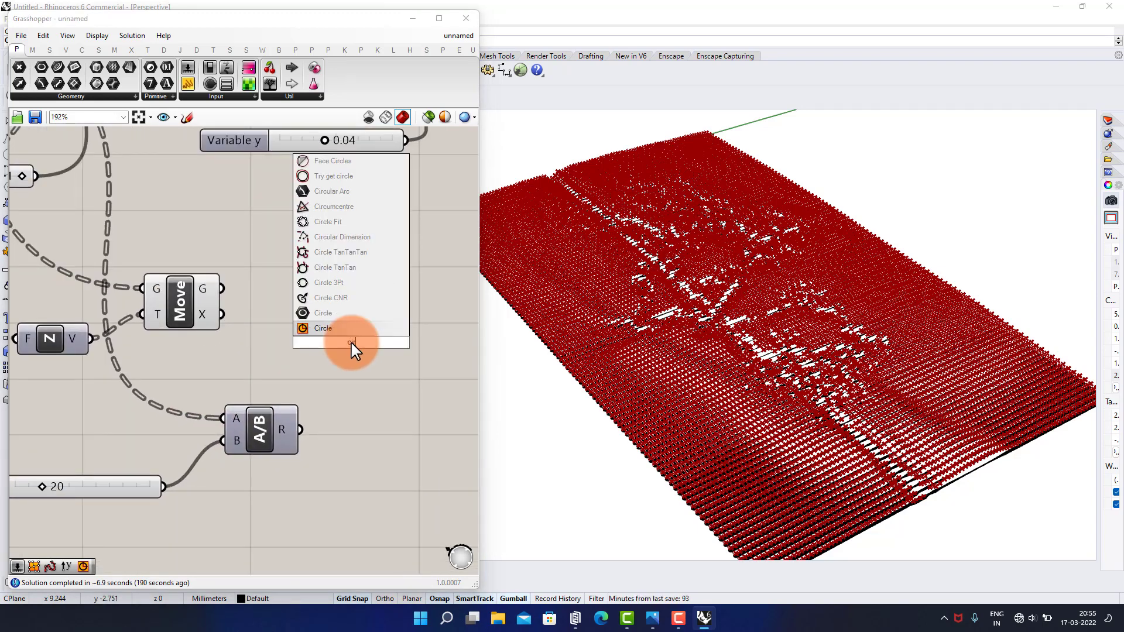
key("Return")
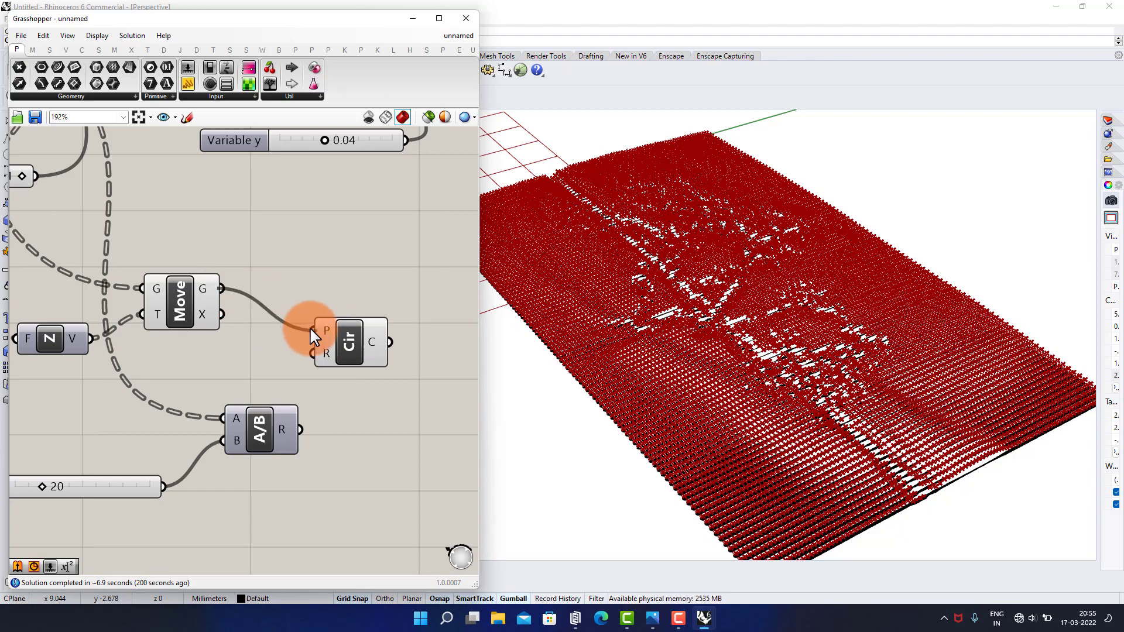
left_click_drag(312, 337, 310, 366)
- Turn off the Move component's preview and shift the new Circle component slightly away from it
right_click_drag(380, 321, 321, 321)
left_click_drag(223, 254, 140, 335)
middle_click(166, 328)
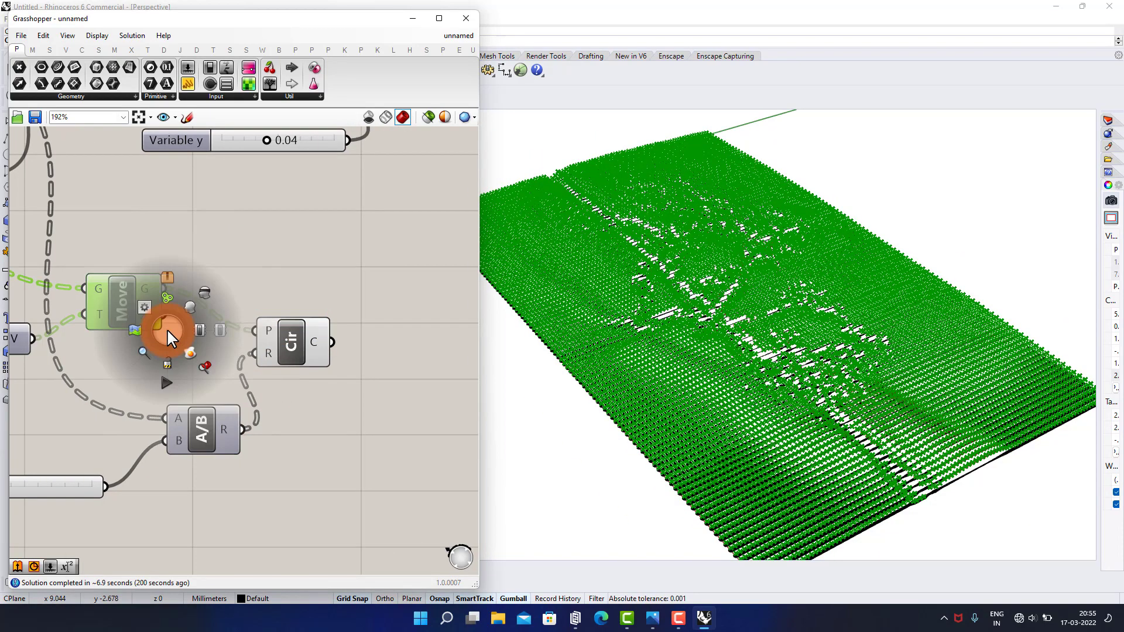
left_click(196, 290)
left_click_drag(290, 359, 338, 359)
left_click(377, 438)
- Turn off the Custom Preview connected to the Loft component
right_click_drag(739, 372, 722, 385)
scroll(387, 285, "down", 3)
scroll(225, 316, "down", 3)
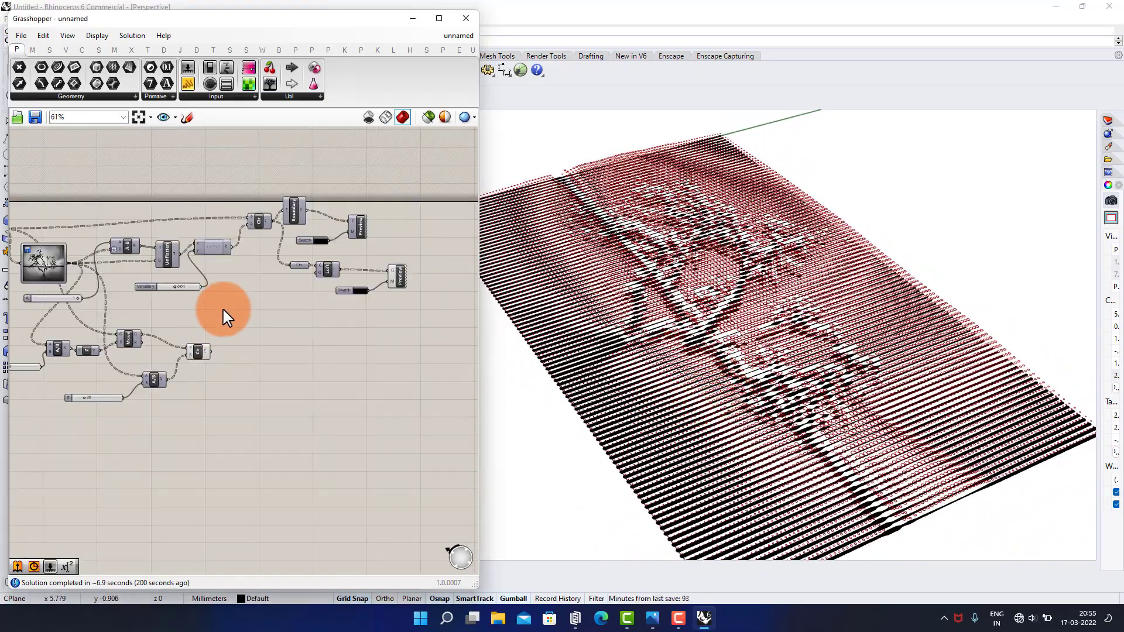
left_click(397, 279)
middle_click(389, 293)
left_click(426, 251)
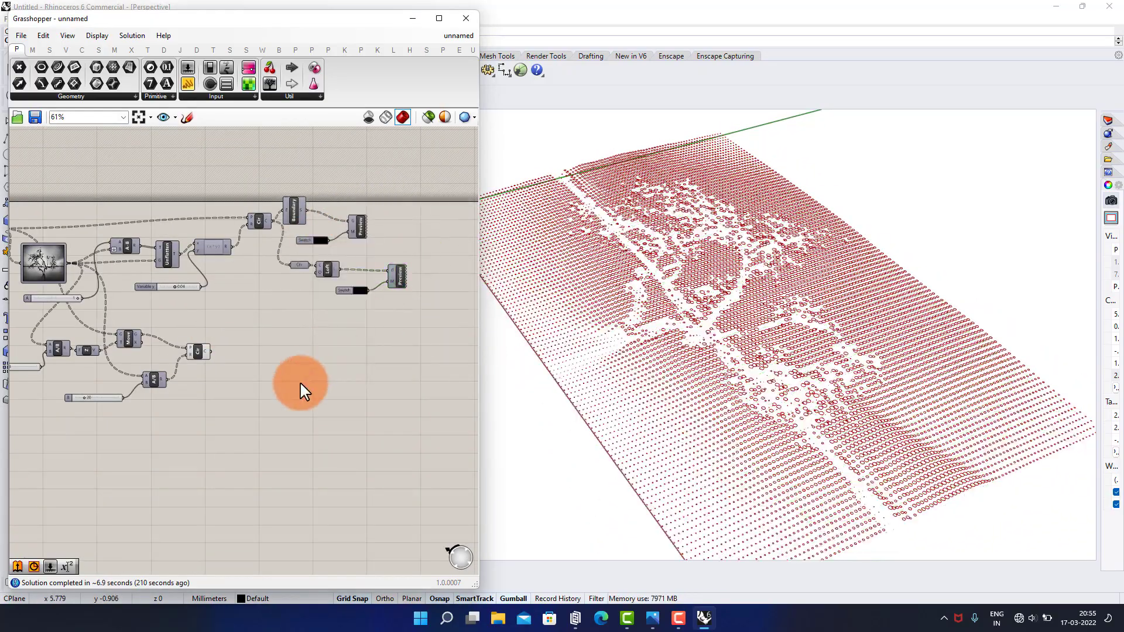
- Try other values on the circle radius divisor slider and return it to 20
scroll(182, 307, "up", 3)
scroll(148, 307, "up", 2)
right_click_drag(188, 326, 315, 293)
right_click_drag(120, 374, 209, 352)
scroll(179, 459, "up", 3)
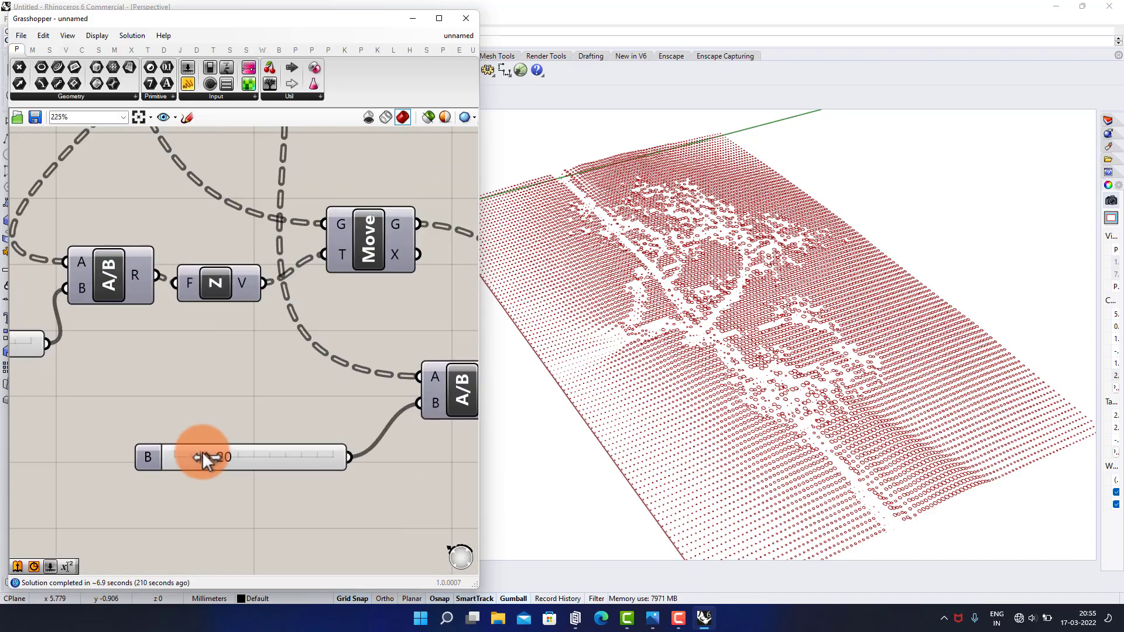
mouse_move(203, 455)
left_mouse_down()
mouse_move(303, 458)
mouse_move(148, 457)
mouse_move(202, 470)
left_mouse_up()
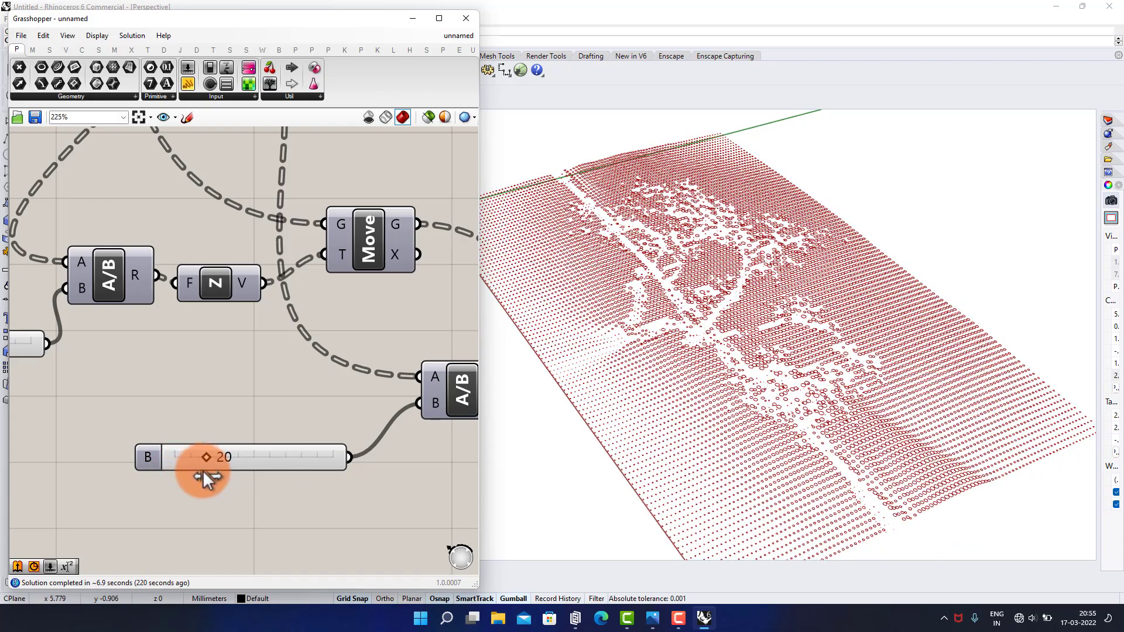
- Adjust the divisor slider that controls how far the points move in Z
right_click_drag(178, 421, 431, 437)
scroll(170, 355, "up", 1)
mouse_move(172, 359)
left_mouse_down()
mouse_move(119, 363)
mouse_move(180, 374)
mouse_move(164, 375)
left_mouse_up()
- Duplicate the Boundary, Swatch and Custom Preview group and place the copy beside the new Circle component
scroll(157, 295, "down", 3)
right_click_drag(395, 309, 237, 332)
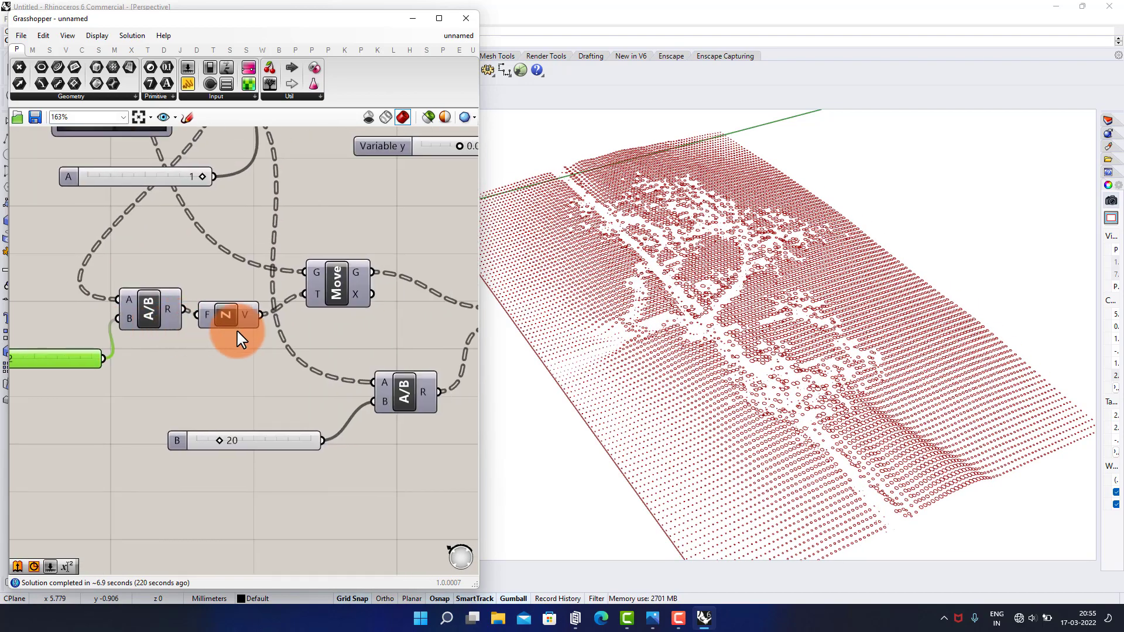
scroll(331, 321, "down", 2)
right_click_drag(331, 321, 133, 324)
scroll(322, 310, "up", 3)
right_click_drag(311, 304, 231, 321)
scroll(258, 296, "down", 3)
right_click_drag(285, 257, 183, 324)
right_click_drag(359, 257, 250, 335)
scroll(245, 224, "up", 1)
left_click_drag(326, 159, 181, 263)
key("ctrl+c")
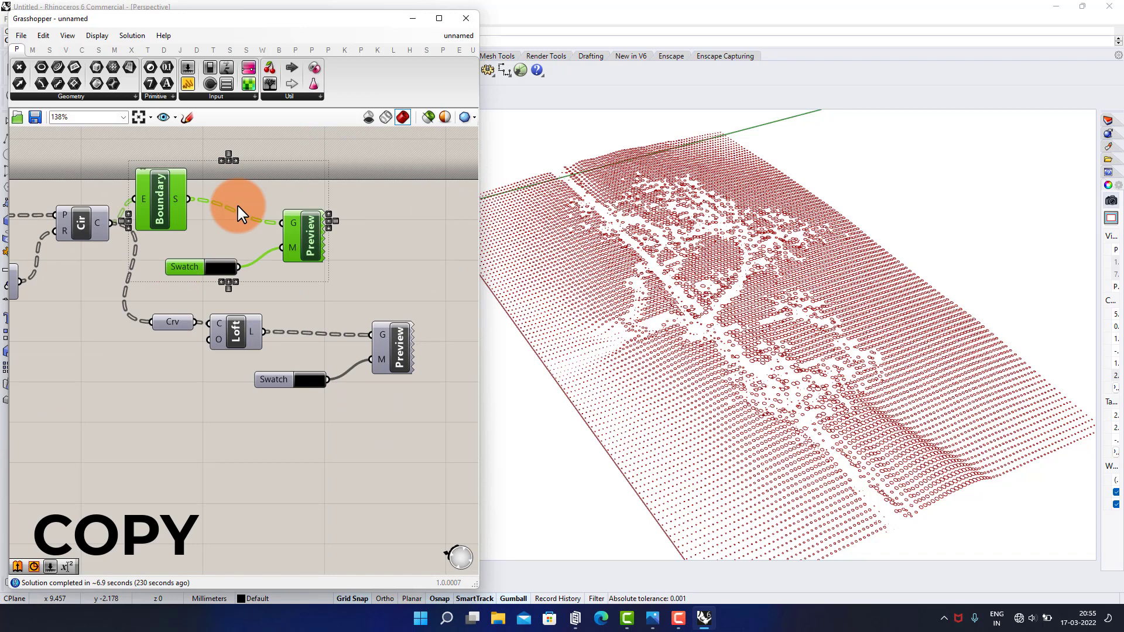
scroll(301, 226, "down", 3)
key("ctrl+v")
left_click_drag(346, 199, 263, 387)
left_click(199, 403)
- Connect the new Circle's C output to the copied Boundary's E input and turn off the Circle's preview
scroll(214, 381, "up", 7)
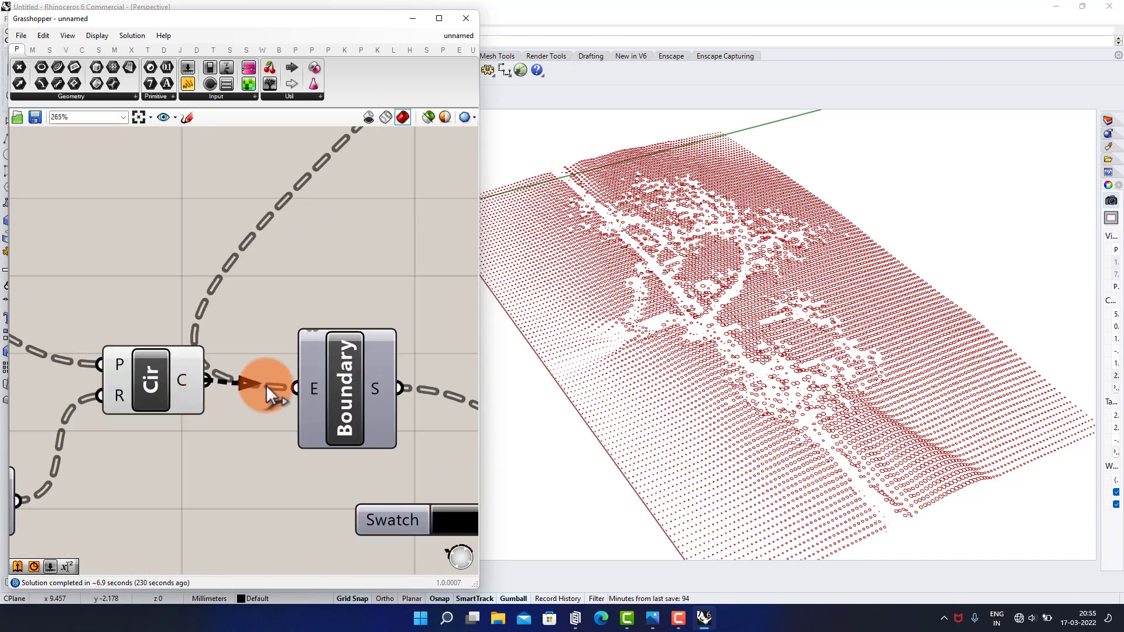
scroll(259, 284, "down", 2)
left_click_drag(243, 287, 188, 344)
middle_click(203, 334)
left_click(244, 296)
- Turn on the copied Custom Preview fed by the new Boundary component
right_click_drag(335, 271, 115, 258)
left_click(320, 398)
middle_click(320, 398)
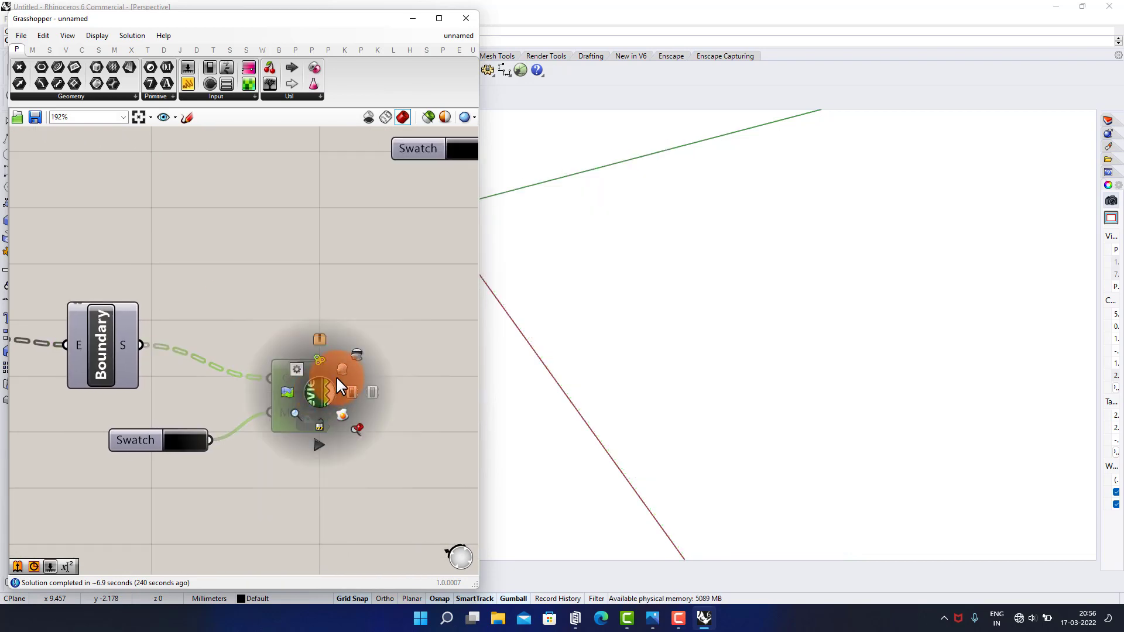
left_click(349, 296)
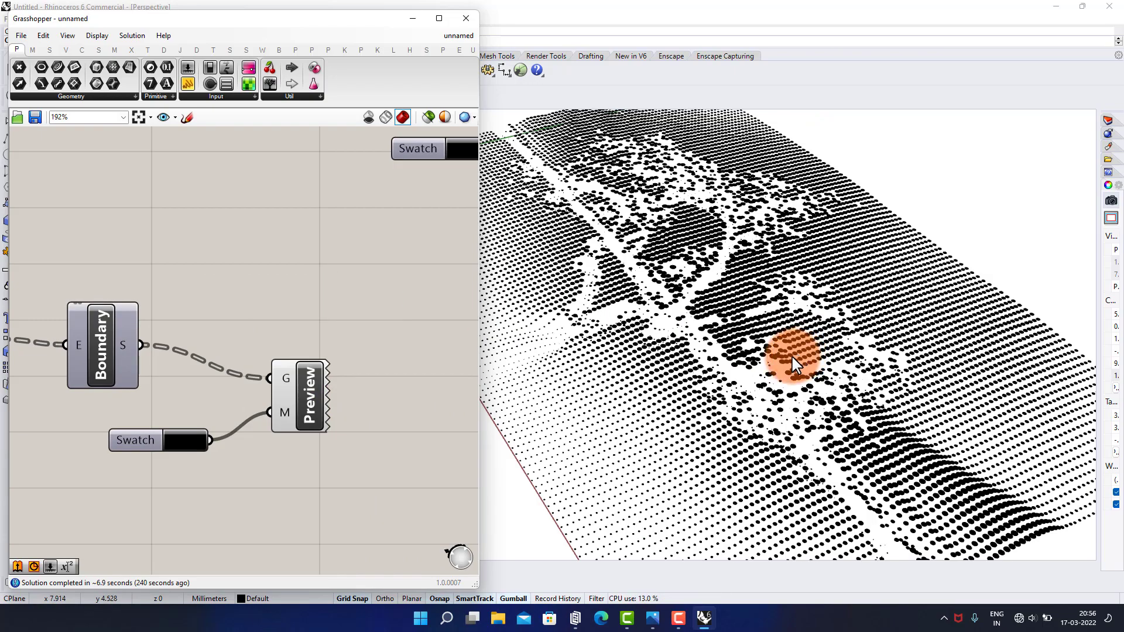